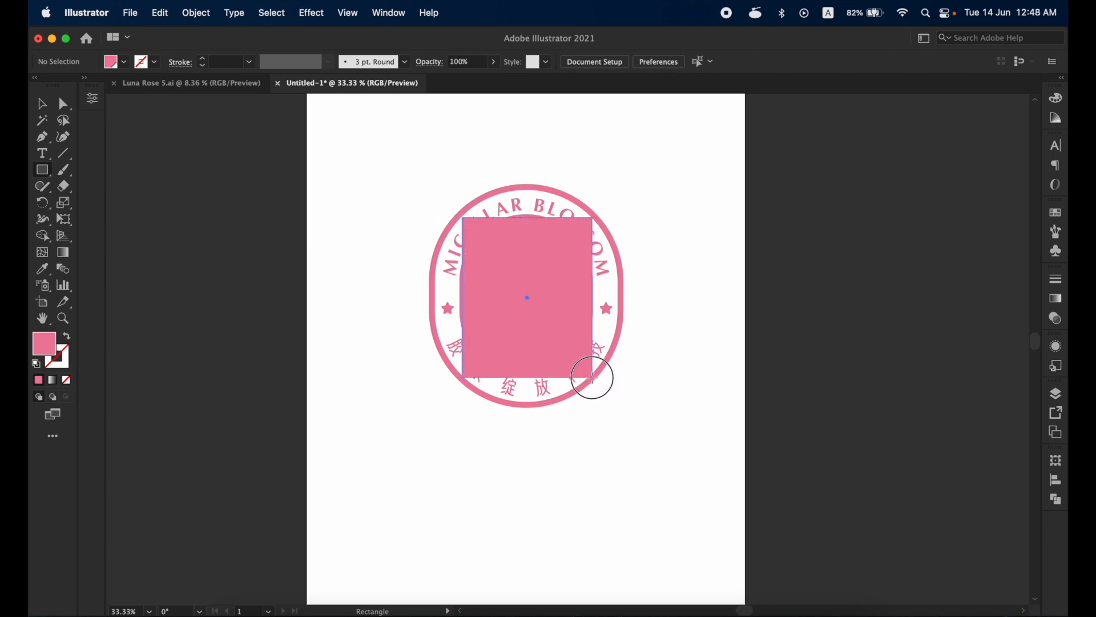
- Move the pink rectangle to the empty area below the emblem and round its corners fully into a capsule shape
{"action": "key", "text": "v"}
{"action": "left_click_drag", "start_coordinate": [543, 264], "coordinate": [523, 308]}
{"action": "left_click_drag", "start_coordinate": [549, 182], "coordinate": [536, 343]}
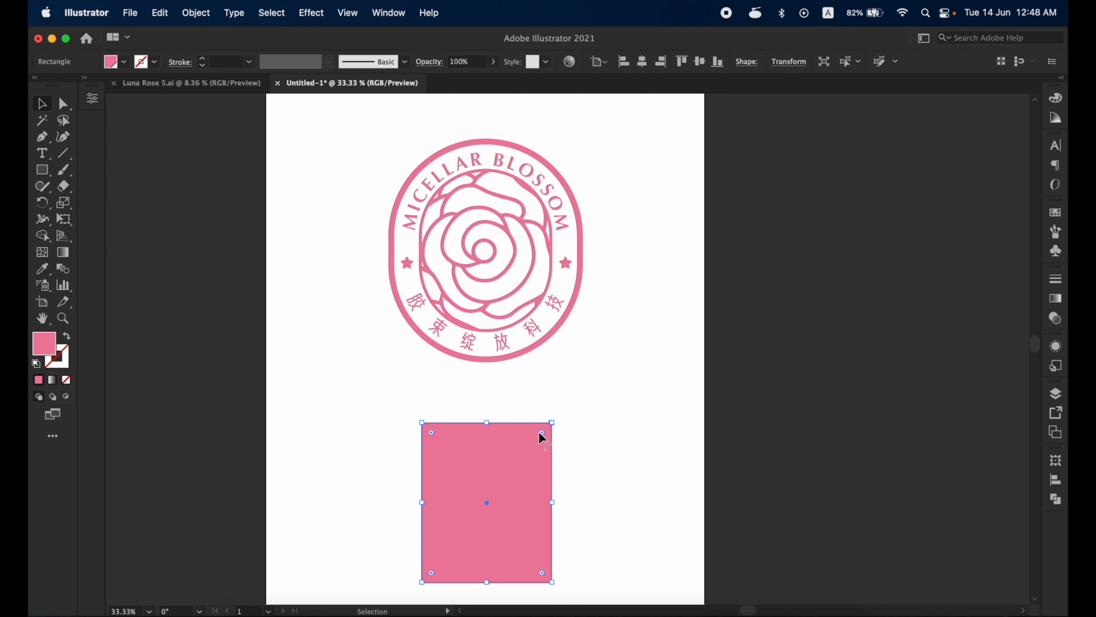
{"action": "left_click_drag", "start_coordinate": [541, 432], "coordinate": [497, 508]}
{"action": "left_click", "coordinate": [580, 417]}
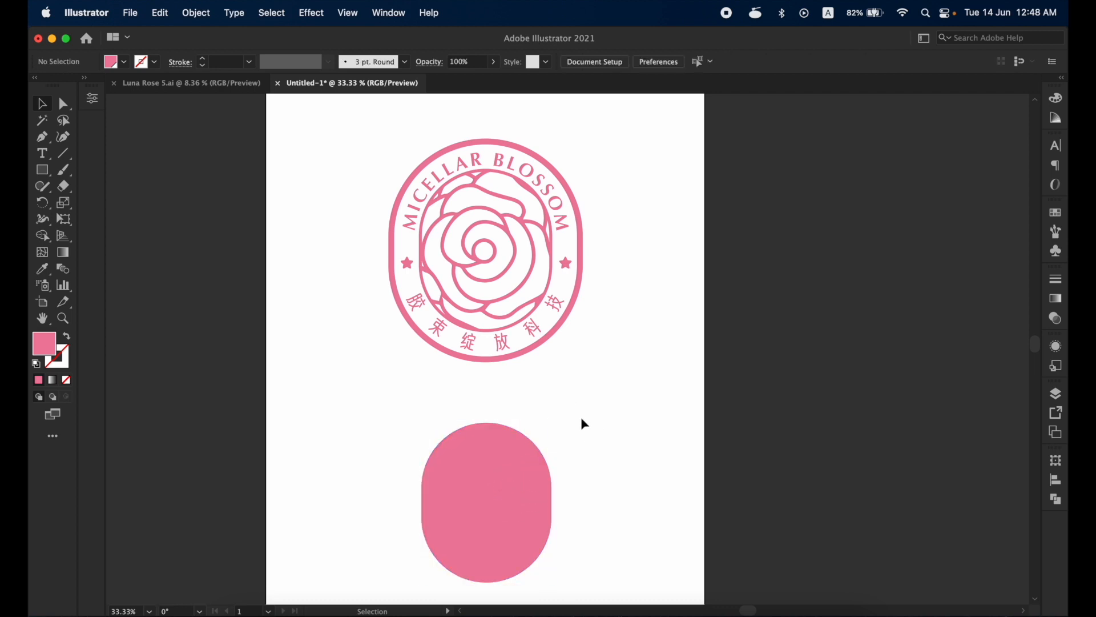
- Swap the capsule's fill and stroke so it becomes a pink outline, and set its stroke weight to 10 pt
{"action": "left_click", "coordinate": [504, 467]}
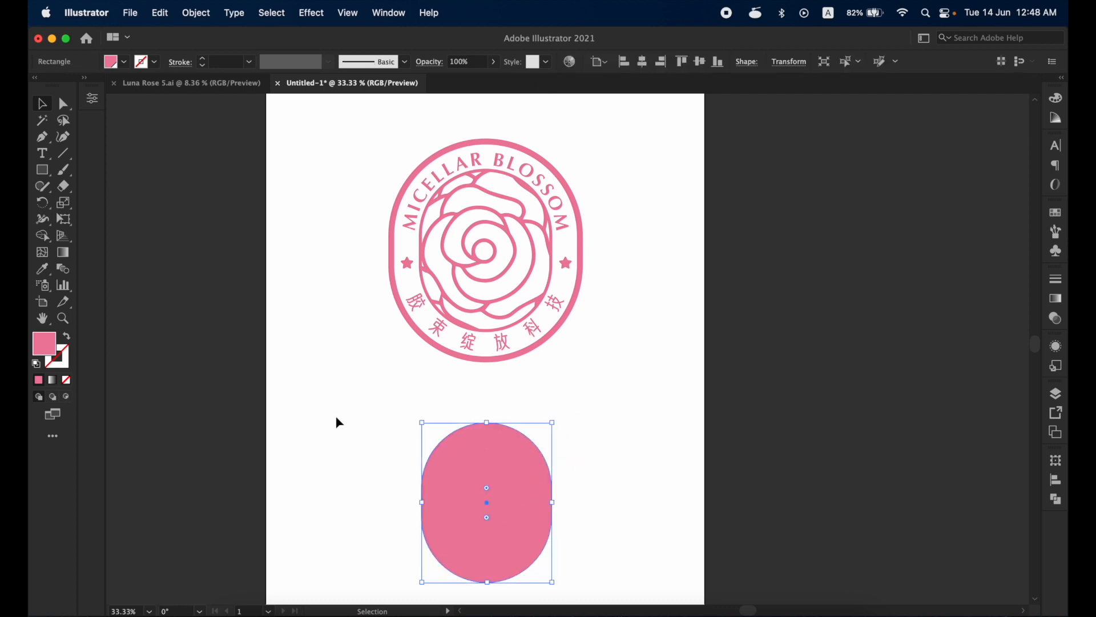
{"action": "left_click", "coordinate": [67, 339]}
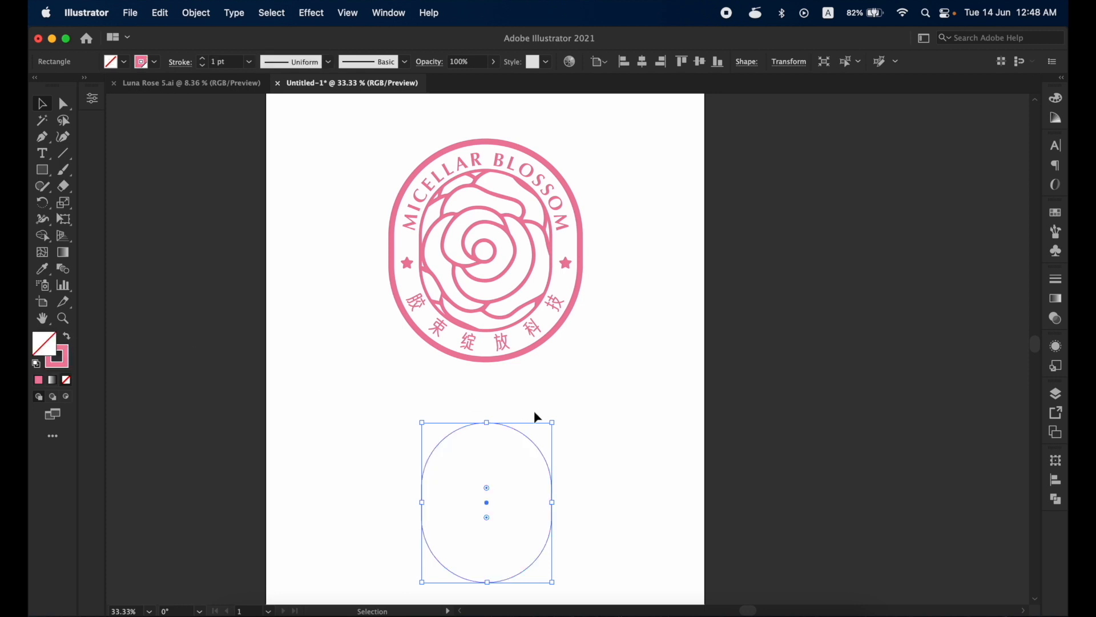
{"action": "left_click", "coordinate": [604, 433]}
{"action": "left_click", "coordinate": [531, 440]}
{"action": "left_click", "coordinate": [201, 59]}
{"action": "left_click", "coordinate": [202, 59]}
{"action": "left_click", "coordinate": [201, 59]}
{"action": "left_click", "coordinate": [202, 59]}
{"action": "left_click", "coordinate": [201, 59]}
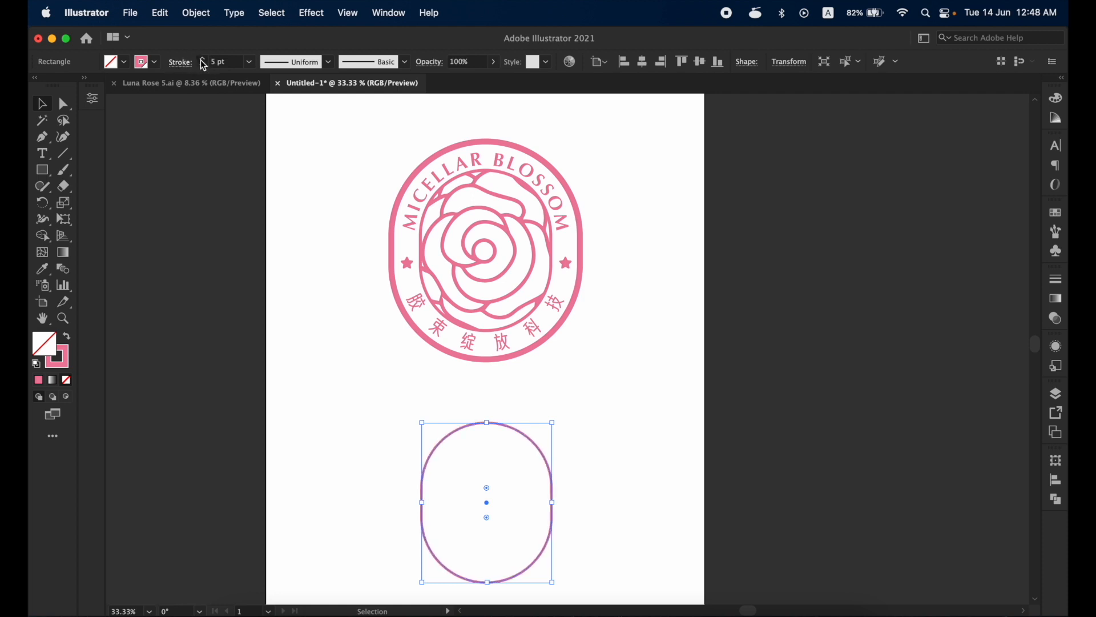
{"action": "left_click", "coordinate": [201, 59]}
{"action": "left_click", "coordinate": [202, 58]}
{"action": "left_click", "coordinate": [201, 58]}
{"action": "left_click", "coordinate": [202, 59]}
{"action": "left_click", "coordinate": [628, 401]}
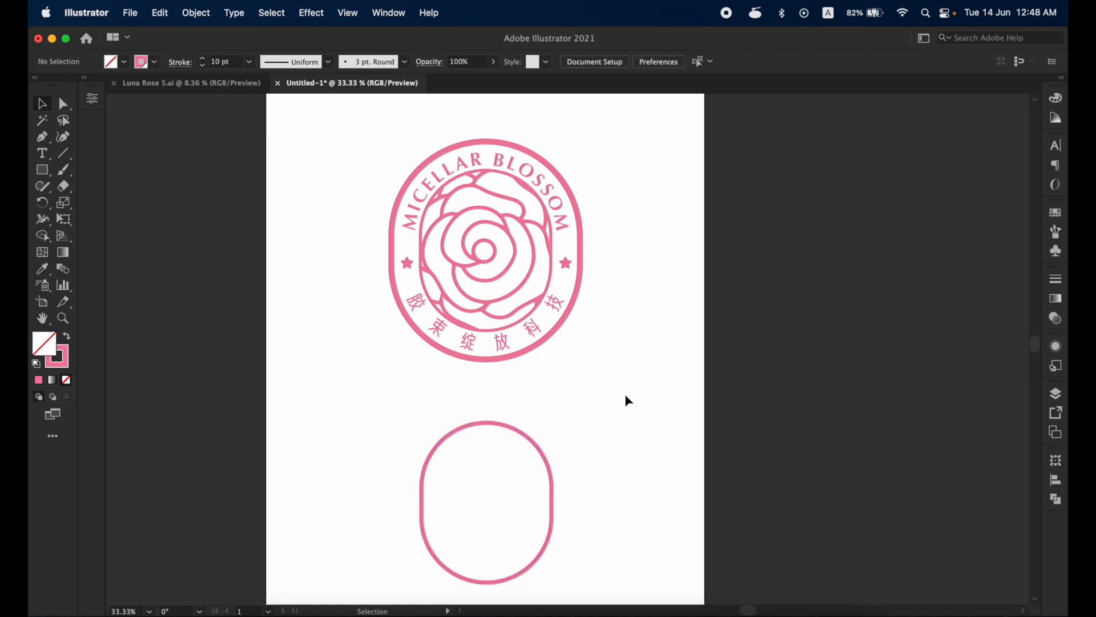
- Run Image Trace on the black rose.png line drawing beside the artboard
{"action": "left_click", "coordinate": [545, 456]}
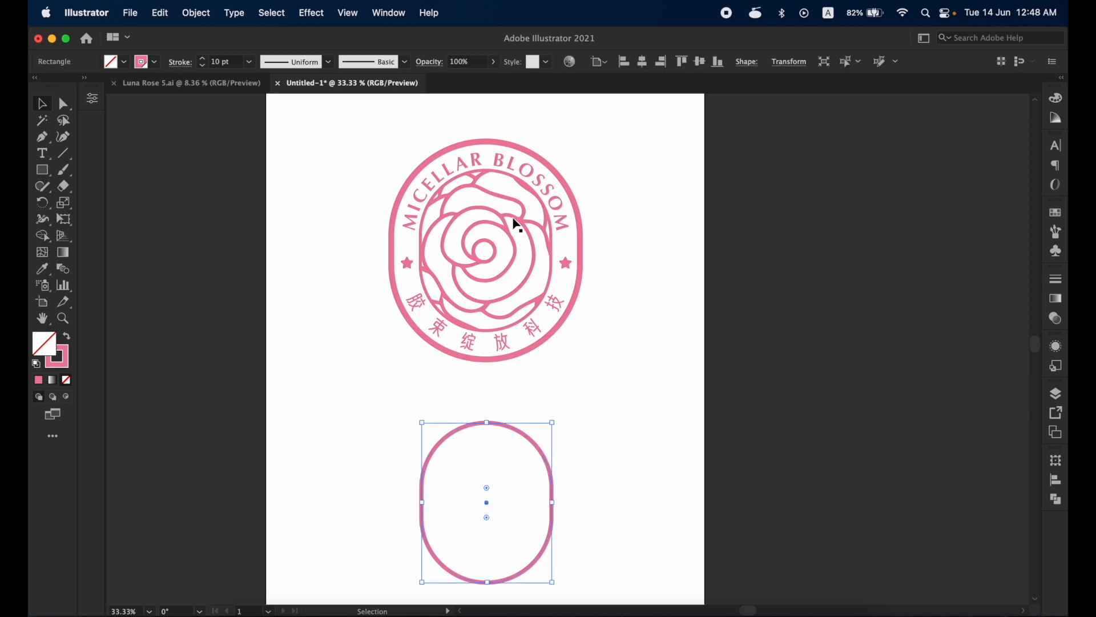
{"action": "mouse_move", "coordinate": [1067, 1]}
{"action": "left_click_drag", "start_coordinate": [1024, 135], "coordinate": [701, 355]}
{"action": "key", "text": "space"}
{"action": "left_click", "coordinate": [781, 339]}
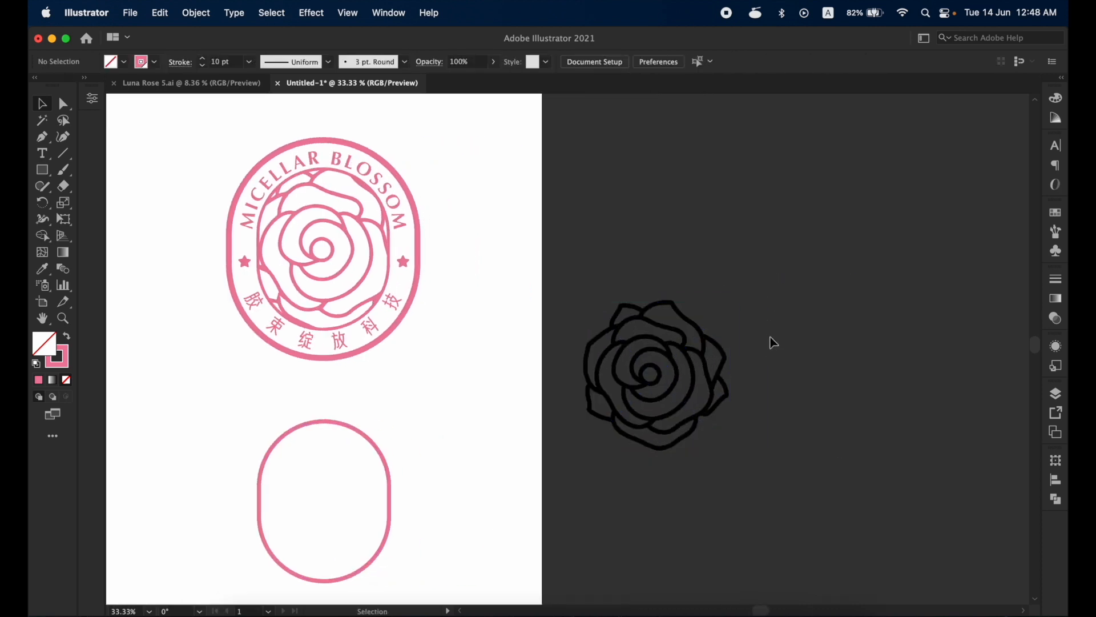
{"action": "left_click", "coordinate": [690, 351]}
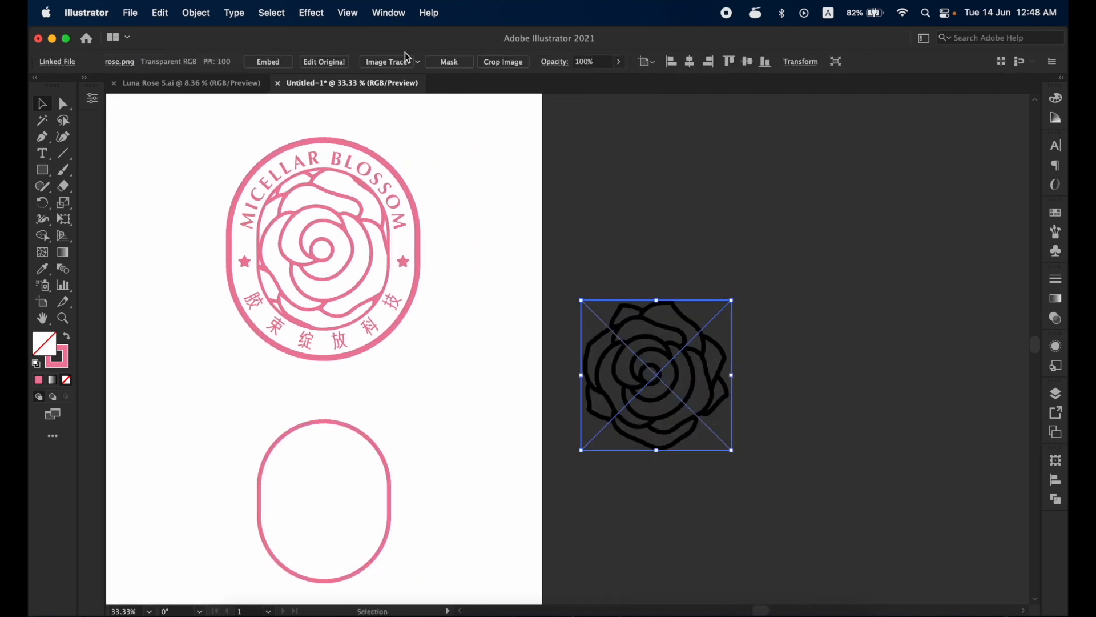
{"action": "left_click", "coordinate": [392, 61]}
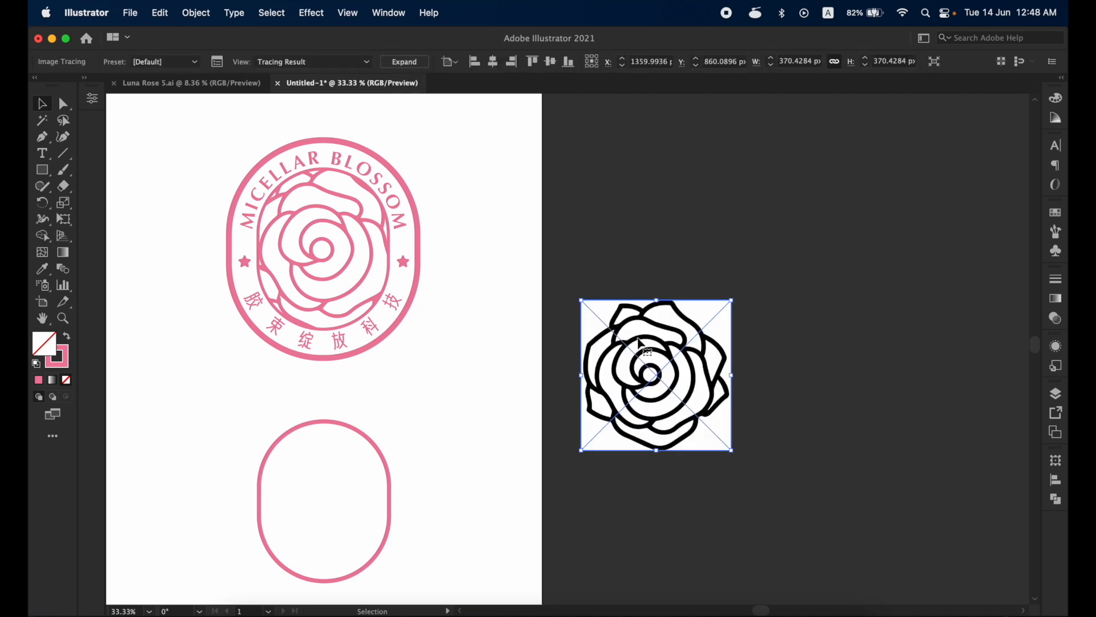
- Enable Ignore White in the rose's advanced tracing options and expand the tracing into paths
{"action": "left_click", "coordinate": [217, 64]}
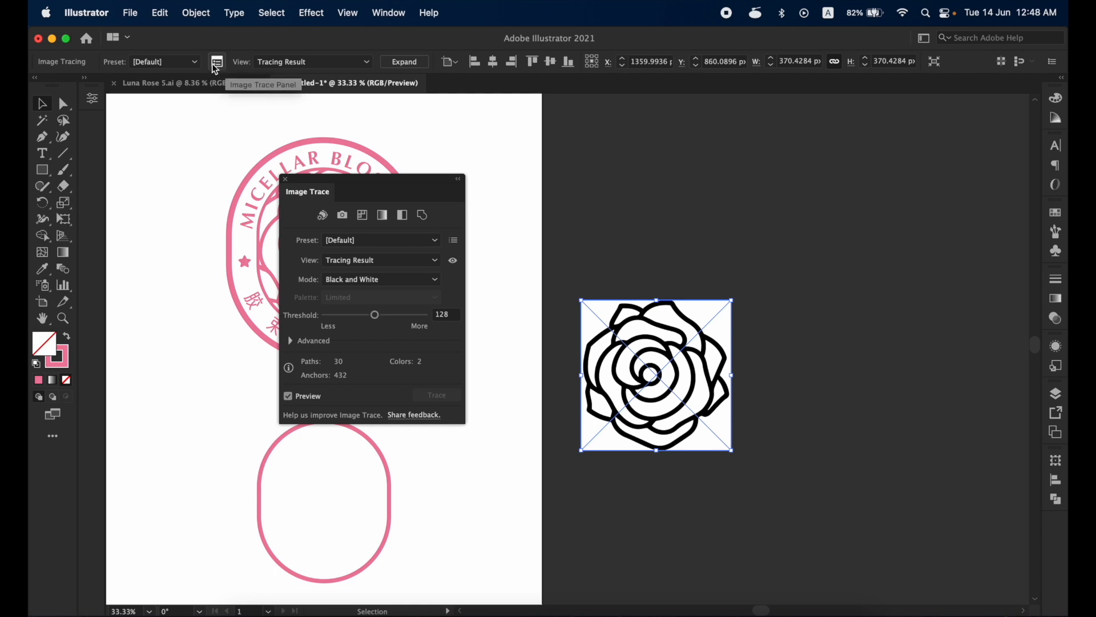
{"action": "left_click", "coordinate": [290, 340]}
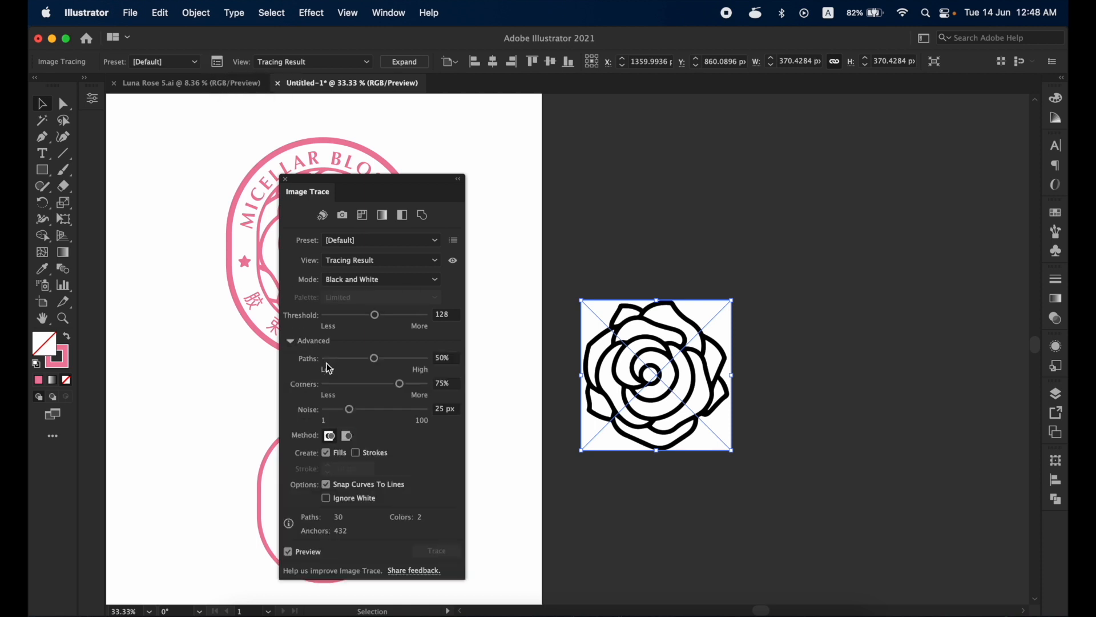
{"action": "left_click", "coordinate": [327, 499]}
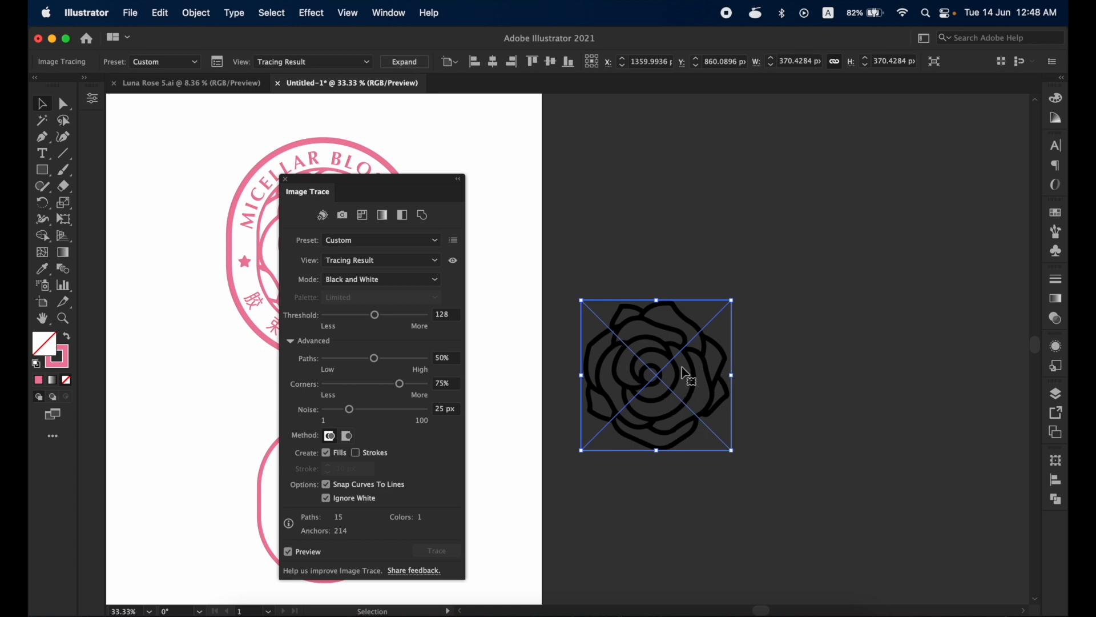
{"action": "left_click", "coordinate": [404, 64]}
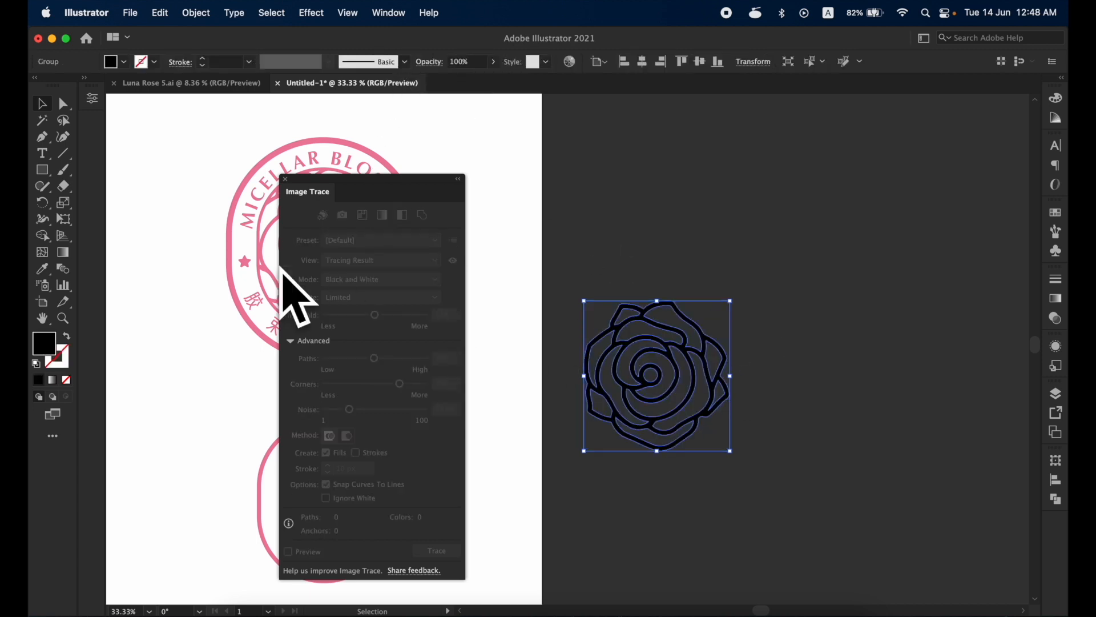
{"action": "left_click", "coordinate": [288, 183]}
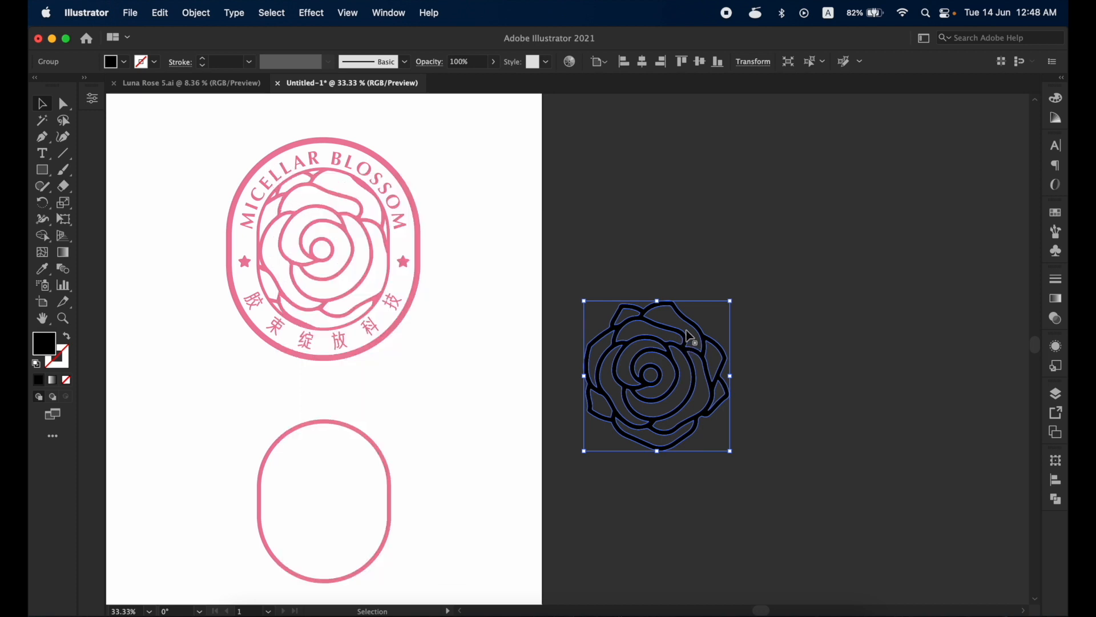
- Place the traced rose over the capsule outline and send it to the back
{"action": "mouse_move", "coordinate": [693, 335]}
{"action": "left_mouse_down"}
{"action": "mouse_move", "coordinate": [465, 476]}
{"action": "mouse_move", "coordinate": [374, 457]}
{"action": "mouse_move", "coordinate": [357, 464]}
{"action": "left_mouse_up"}
{"action": "key", "text": "space"}
{"action": "left_click_drag", "start_coordinate": [386, 476], "coordinate": [447, 445]}
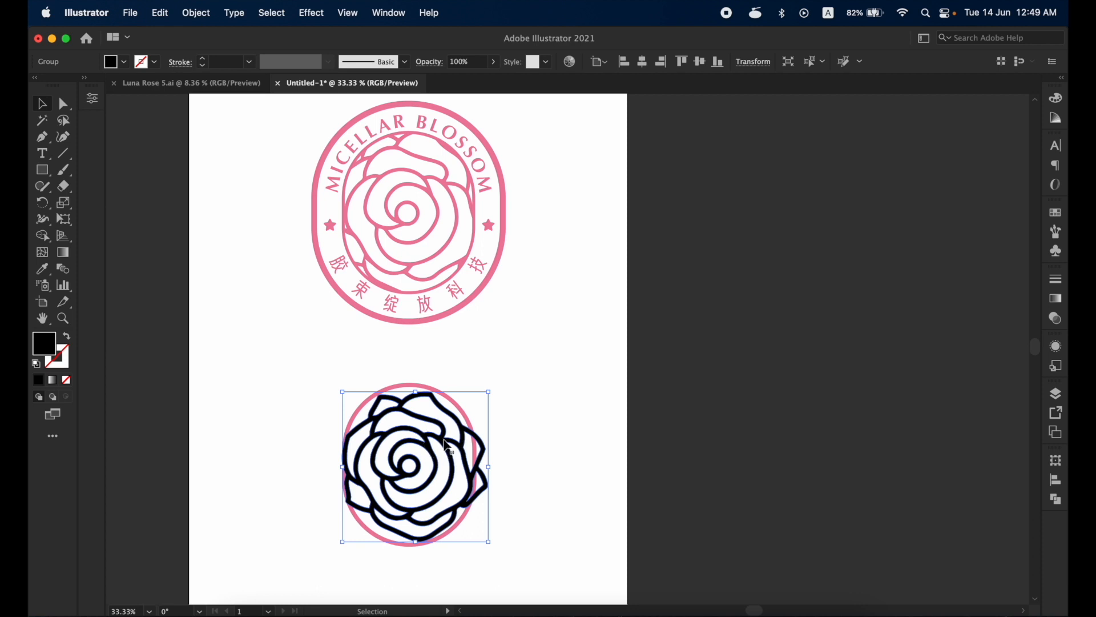
{"action": "key", "text": "super+shift+["}
{"action": "left_click_drag", "start_coordinate": [444, 440], "coordinate": [441, 440]}
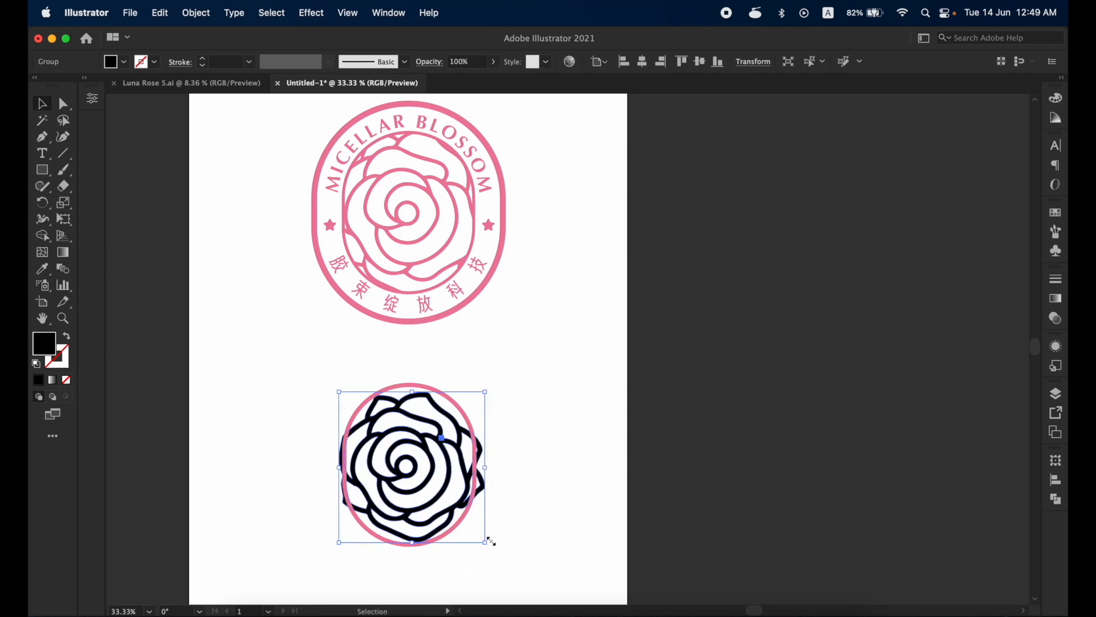
- Enlarge the rose until its outer petals extend past the capsule outline, and adjust its position around the capsule's centre
{"action": "left_click_drag", "start_coordinate": [486, 543], "coordinate": [499, 552]}
{"action": "left_click", "coordinate": [549, 399]}
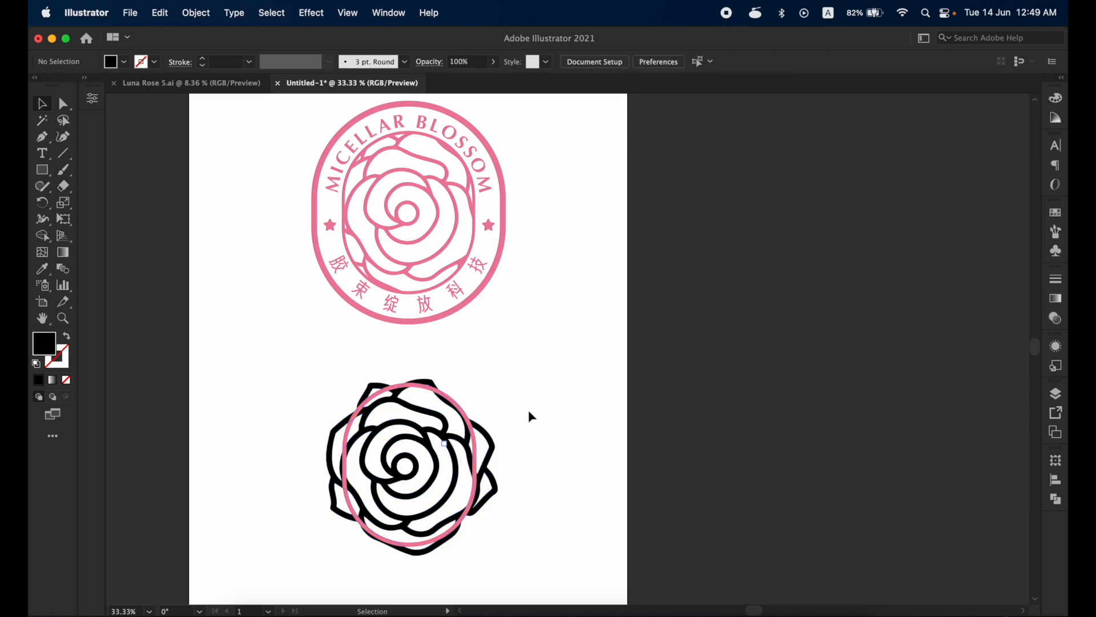
{"action": "left_click_drag", "start_coordinate": [440, 422], "coordinate": [439, 423]}
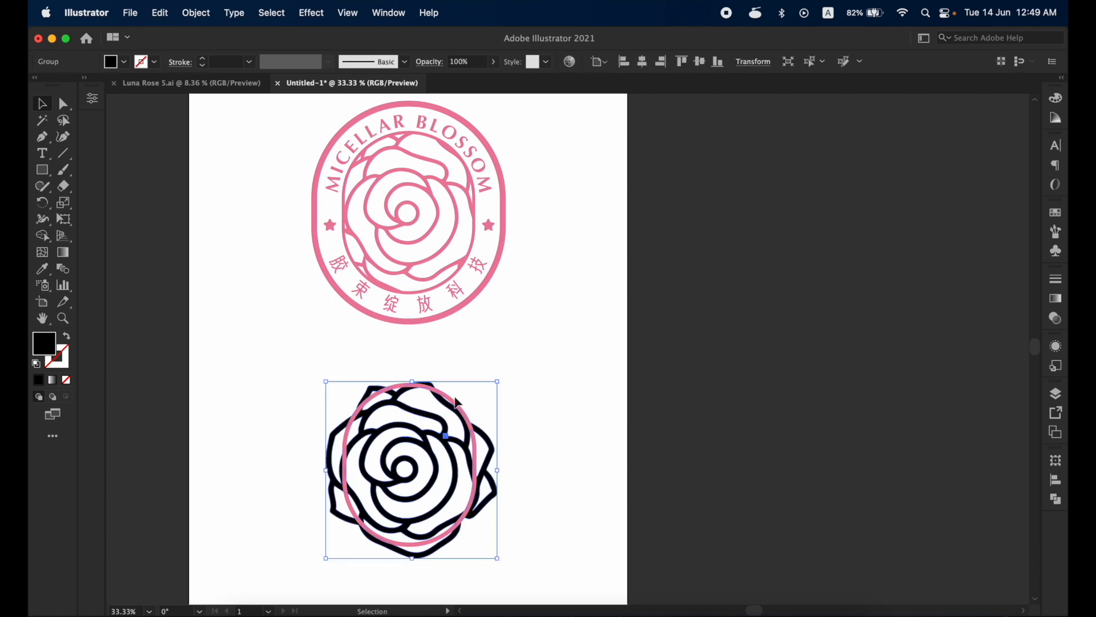
{"action": "left_click", "coordinate": [434, 186]}
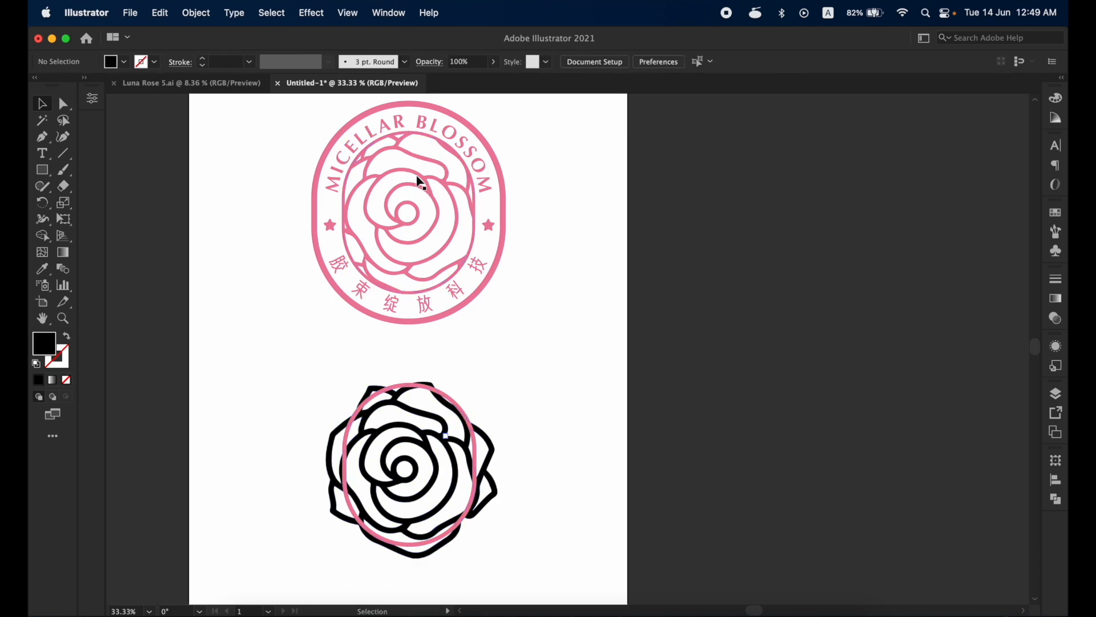
- Offset the rose's paths by -3 px with miter joins and a miter limit of 4
{"action": "left_click", "coordinate": [433, 427]}
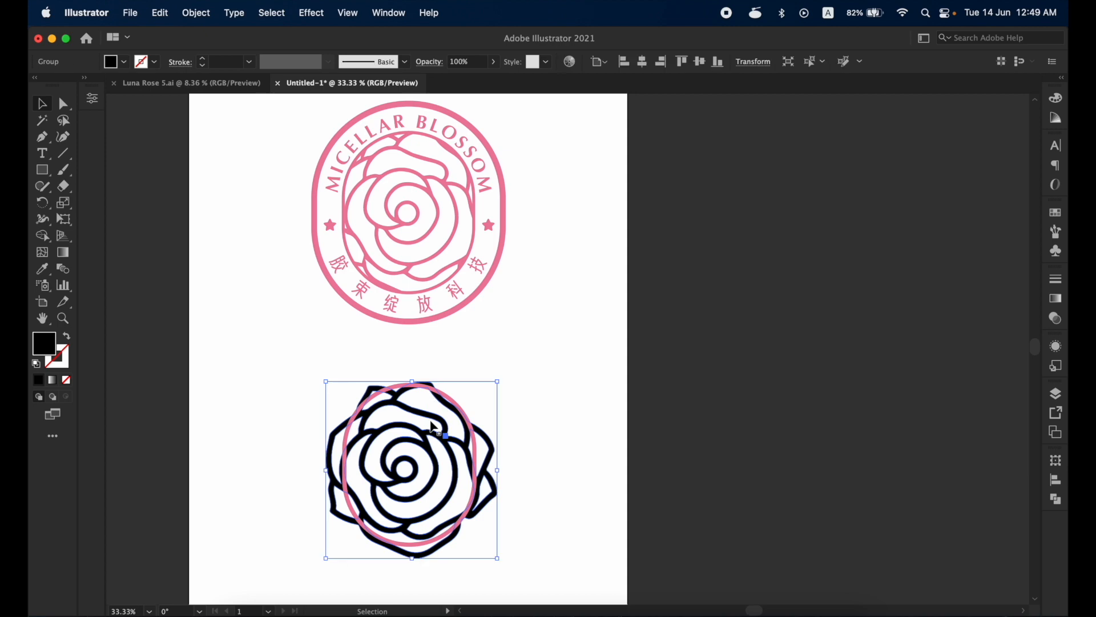
{"action": "left_click", "coordinate": [196, 17]}
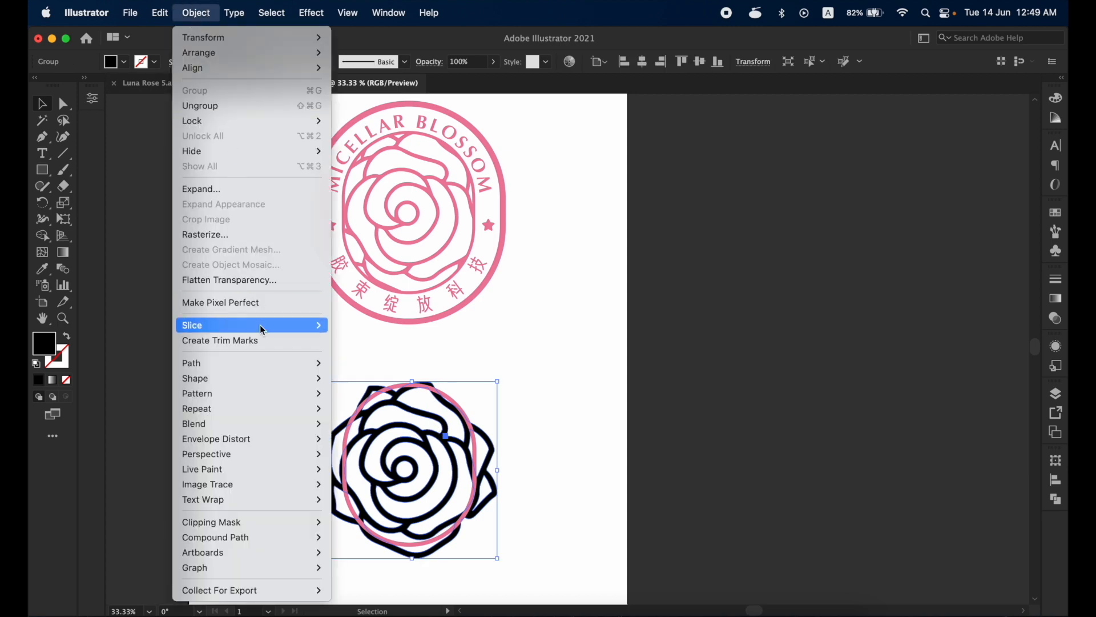
{"action": "mouse_move", "coordinate": [258, 365]}
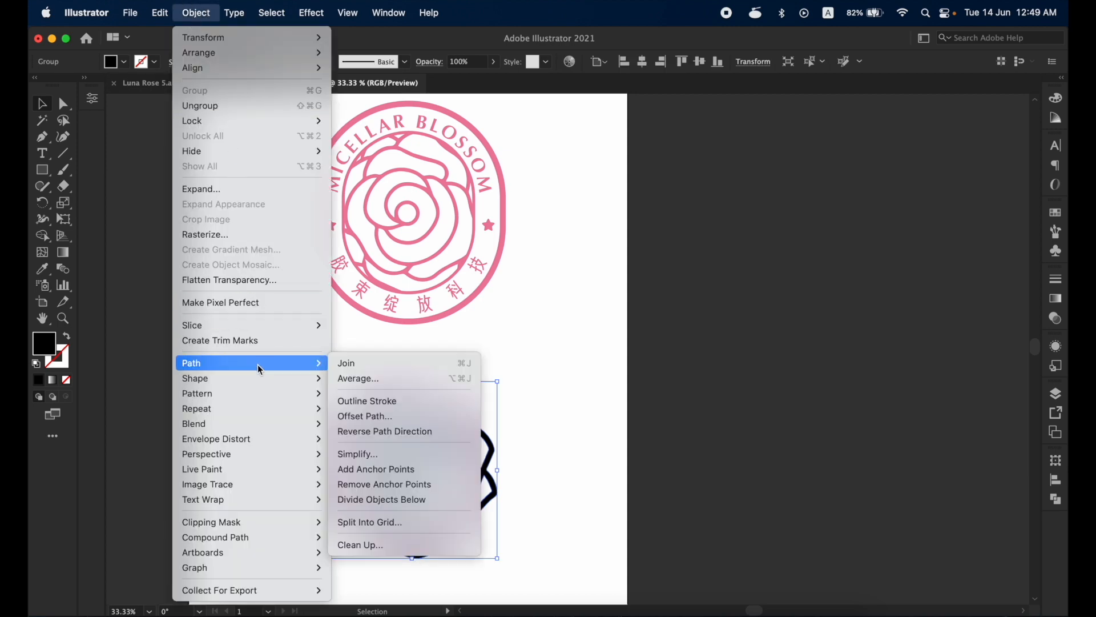
{"action": "left_click", "coordinate": [390, 415]}
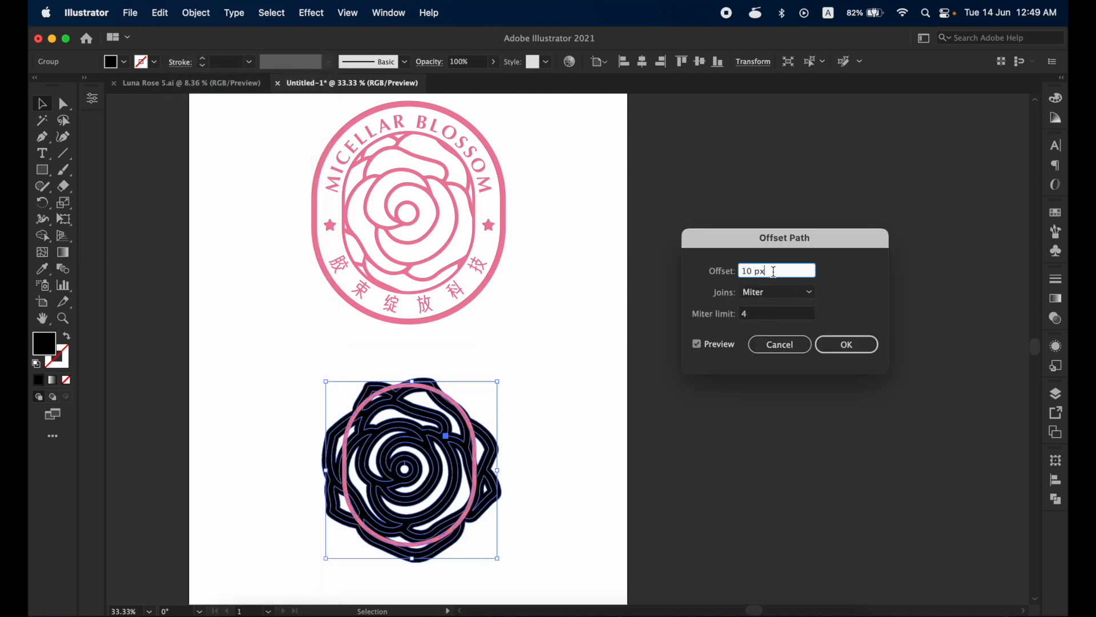
{"action": "type", "text": "-1"}
{"action": "left_click", "coordinate": [755, 313]}
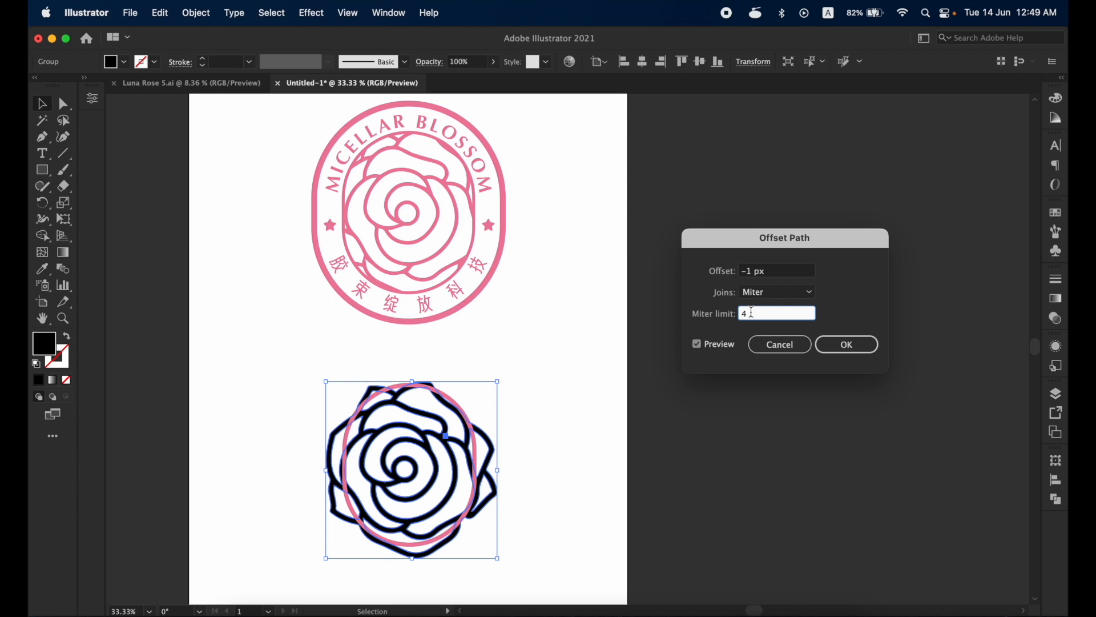
{"action": "left_click", "coordinate": [756, 271]}
{"action": "type", "text": "2"}
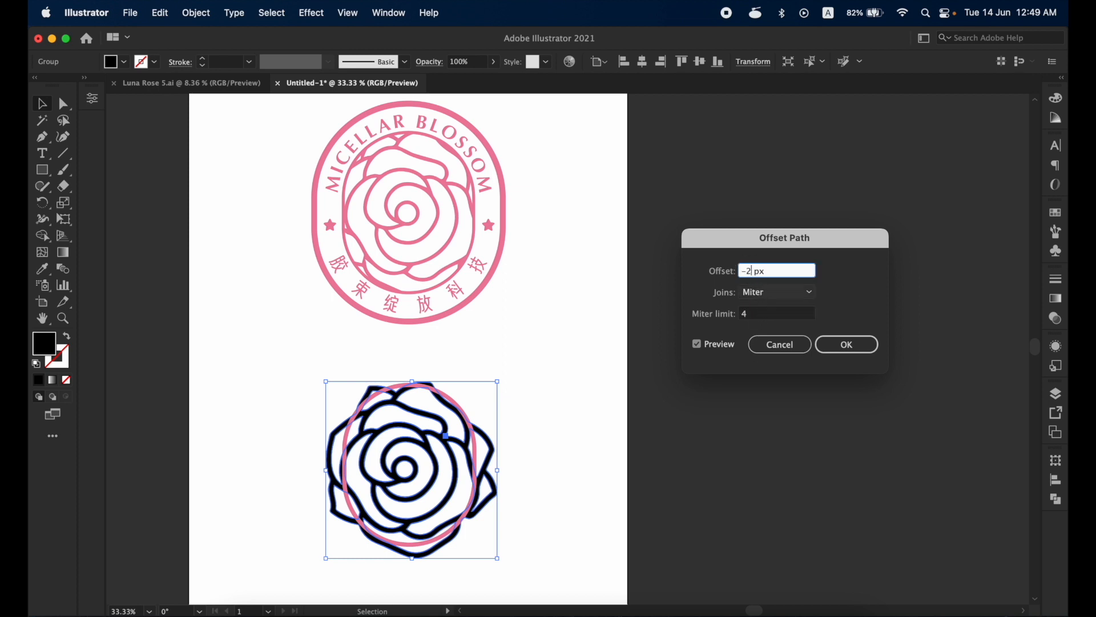
{"action": "left_click", "coordinate": [762, 313]}
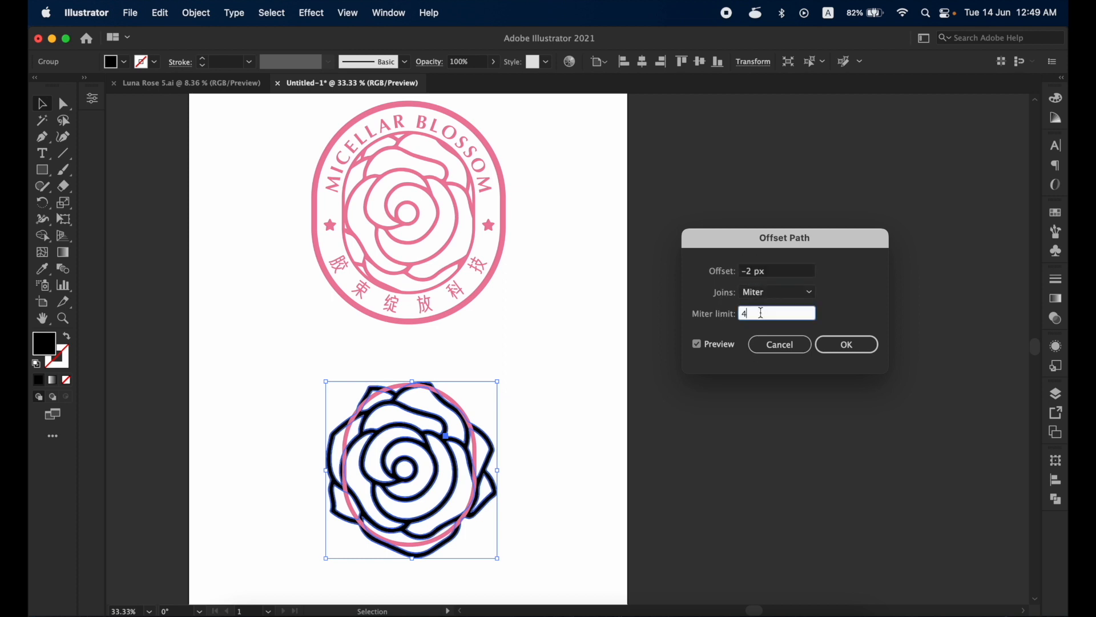
{"action": "double_click", "coordinate": [752, 274]}
{"action": "type", "text": "-3"}
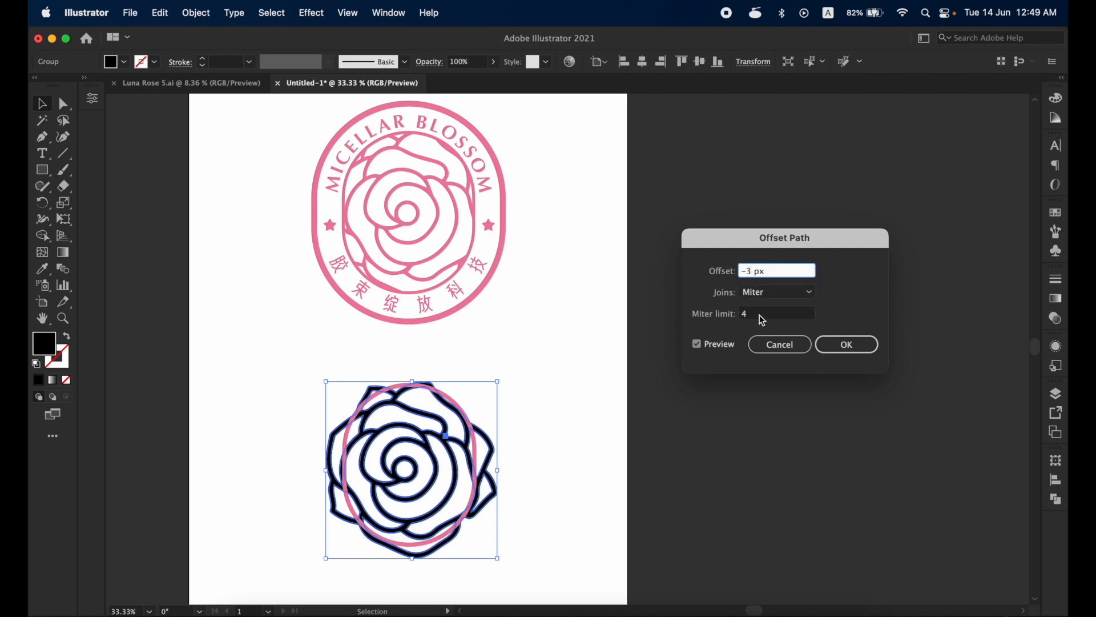
{"action": "left_click", "coordinate": [760, 314]}
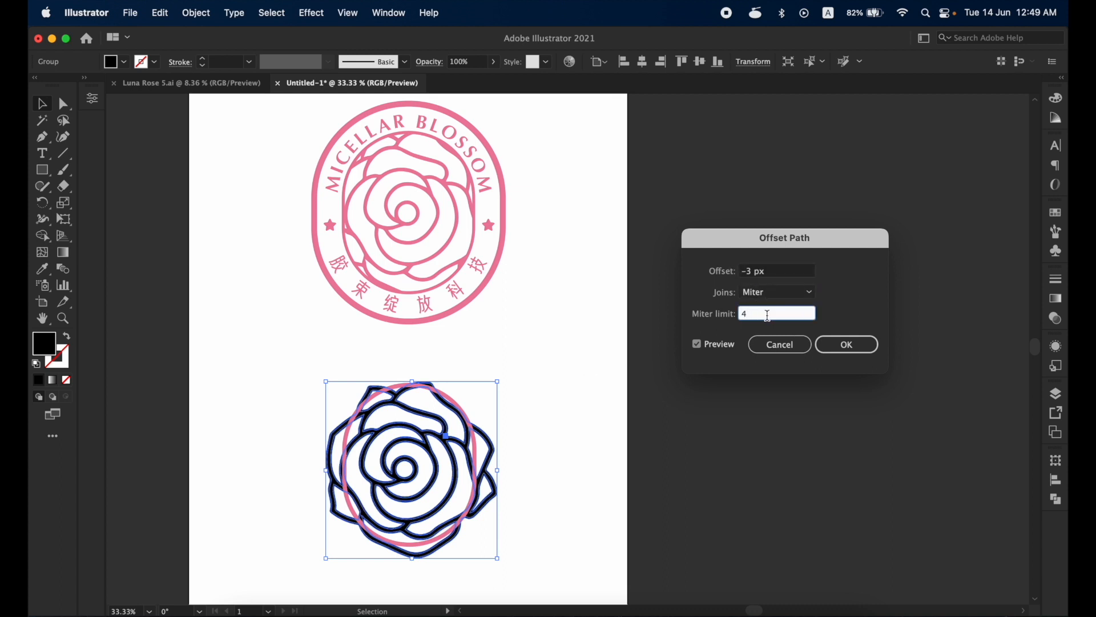
{"action": "left_click", "coordinate": [847, 343]}
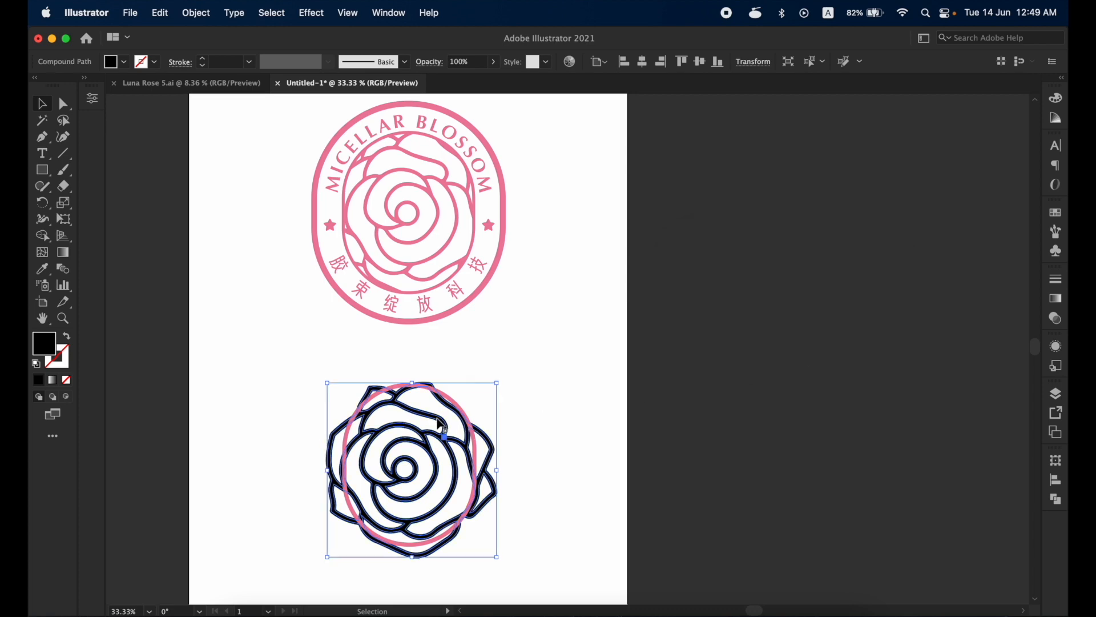
- Delete the thicker original rose, keeping only the thinner offset copy by cutting it and pasting it back in place
{"action": "key", "text": "super+1"}
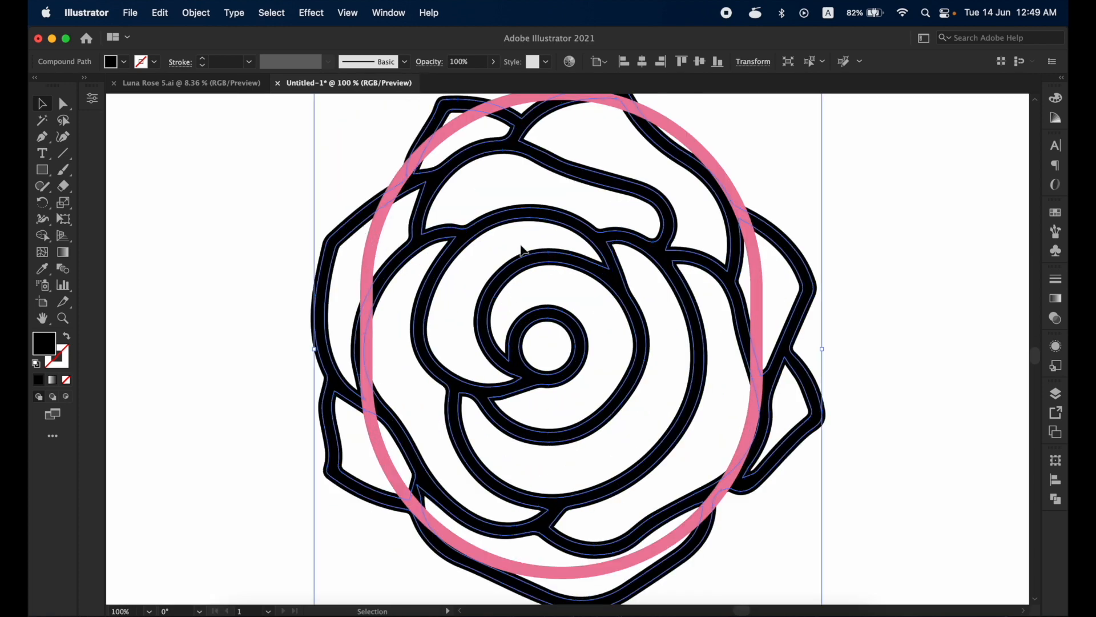
{"action": "left_click", "coordinate": [559, 230]}
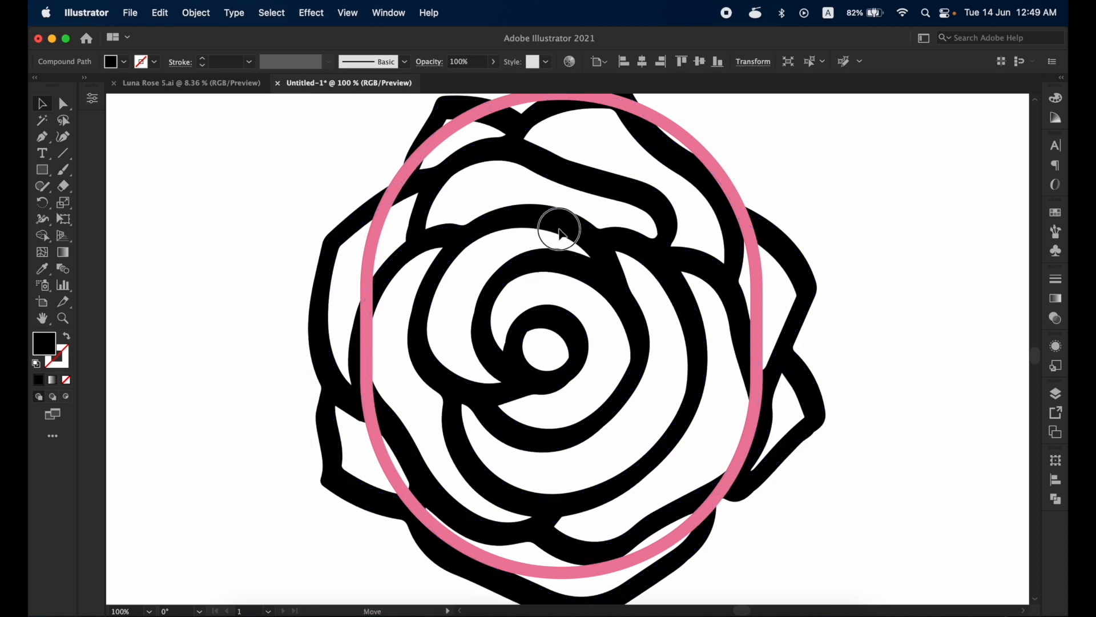
{"action": "key", "text": "a"}
{"action": "left_click", "coordinate": [562, 233]}
{"action": "key", "text": "super+x"}
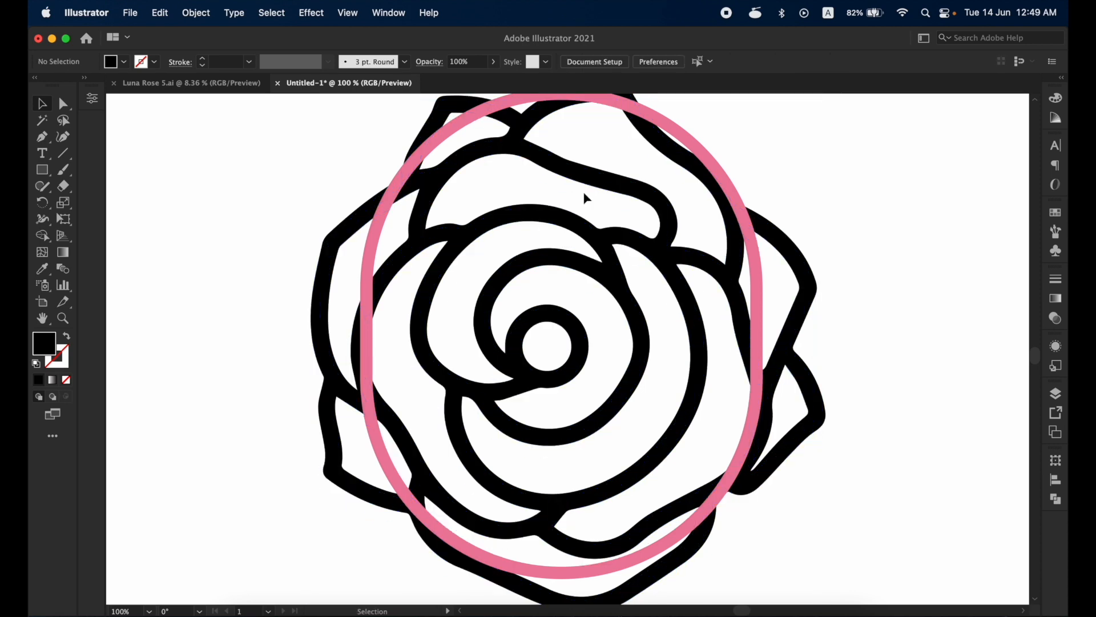
{"action": "left_click", "coordinate": [596, 178]}
{"action": "key", "text": "Delete"}
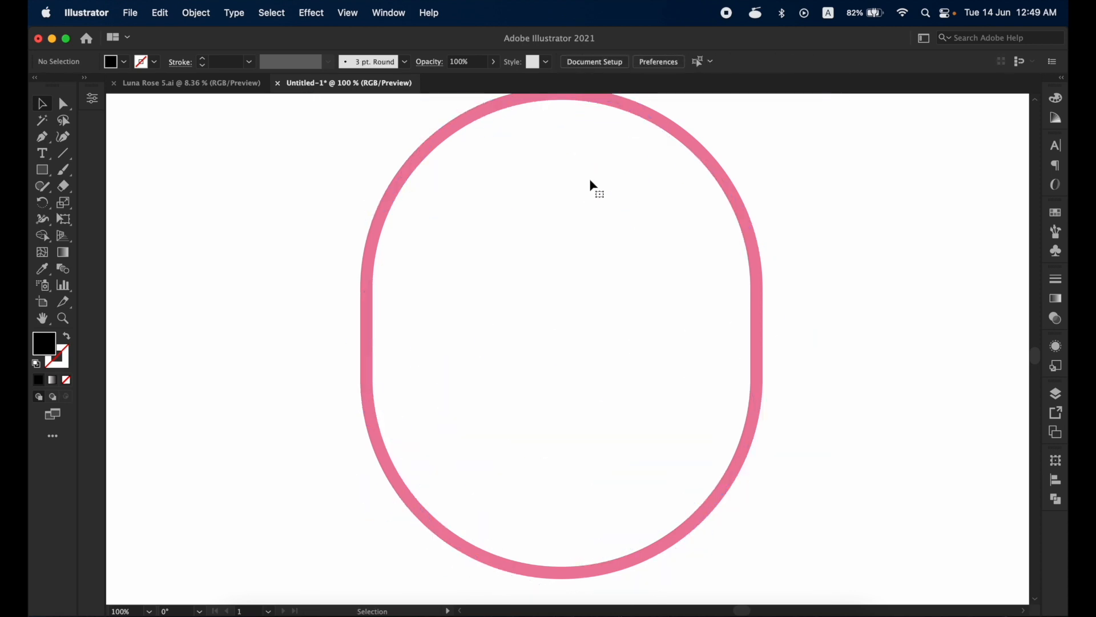
{"action": "key", "text": "super+f"}
{"action": "left_click_drag", "start_coordinate": [595, 182], "coordinate": [594, 184]}
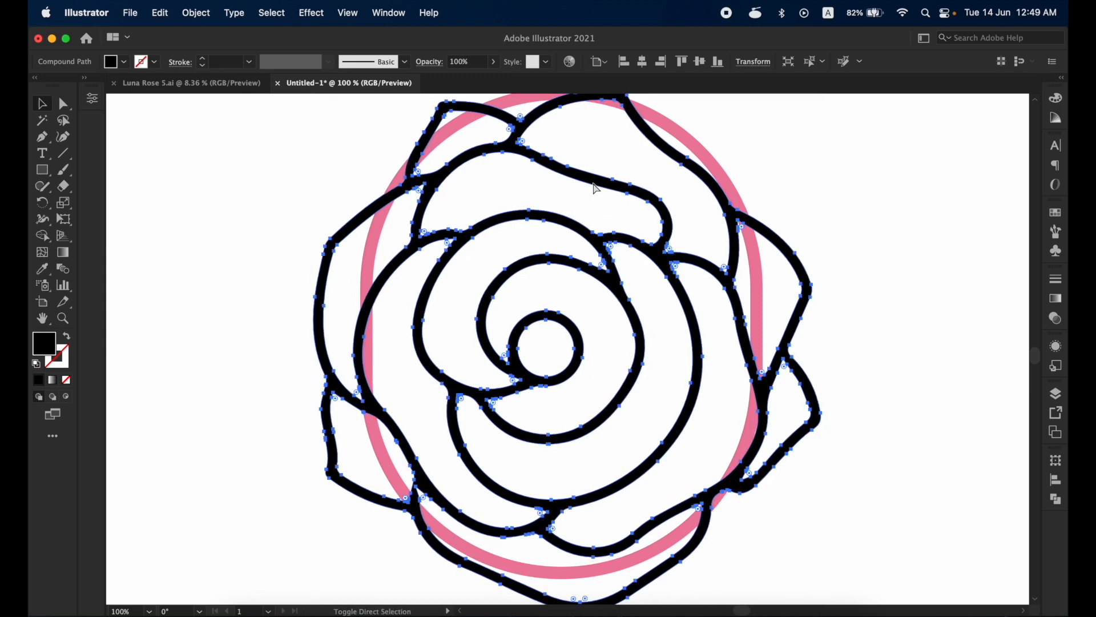
- Send the thin rose behind the capsule outline and clip it to the capsule shape with a clipping mask
{"action": "key", "text": "shift+super+bracketleft"}
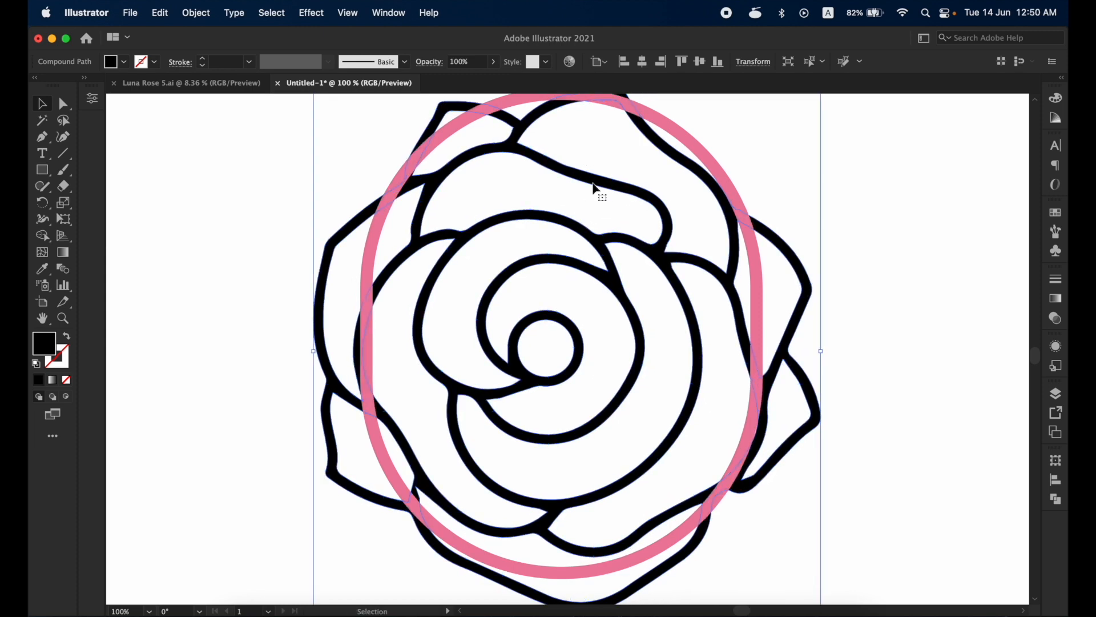
{"action": "left_click", "coordinate": [706, 153]}
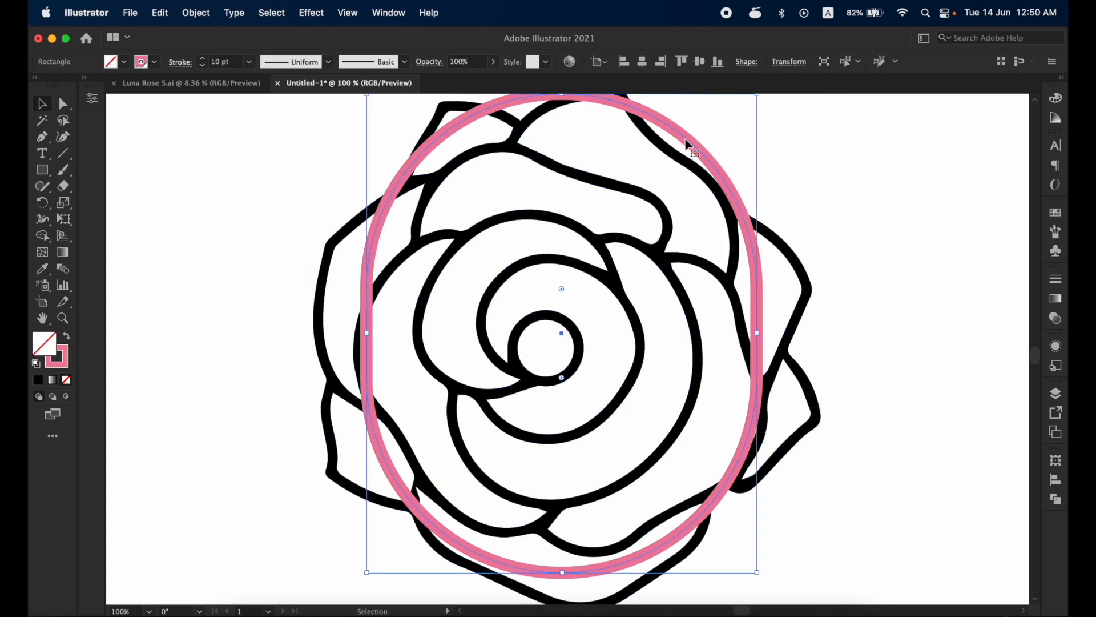
{"action": "key", "text": "a"}
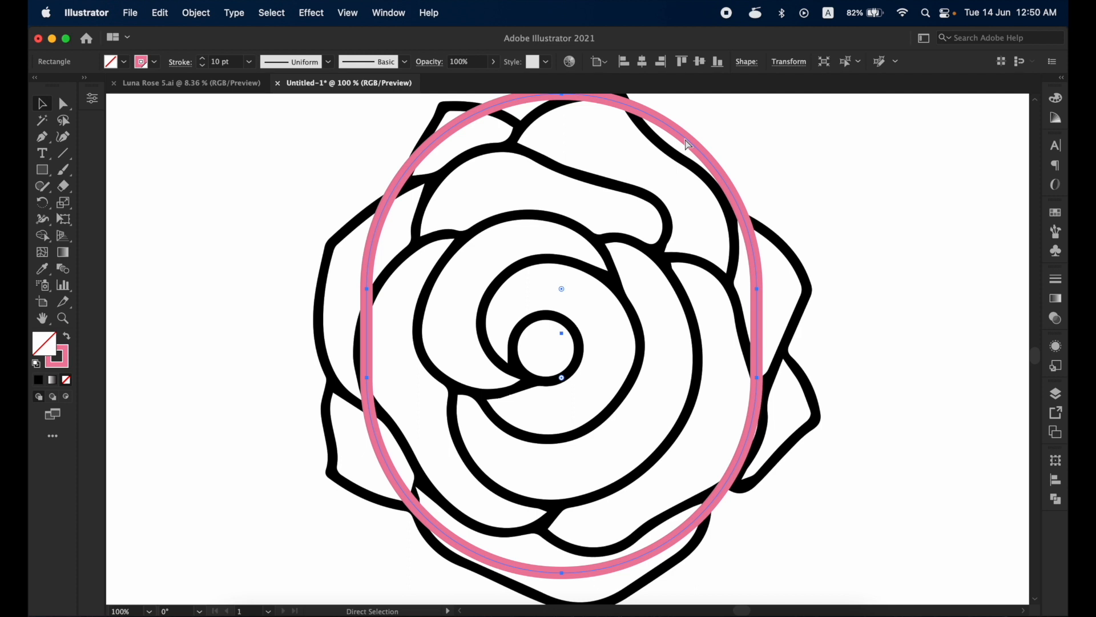
{"action": "key", "text": "v"}
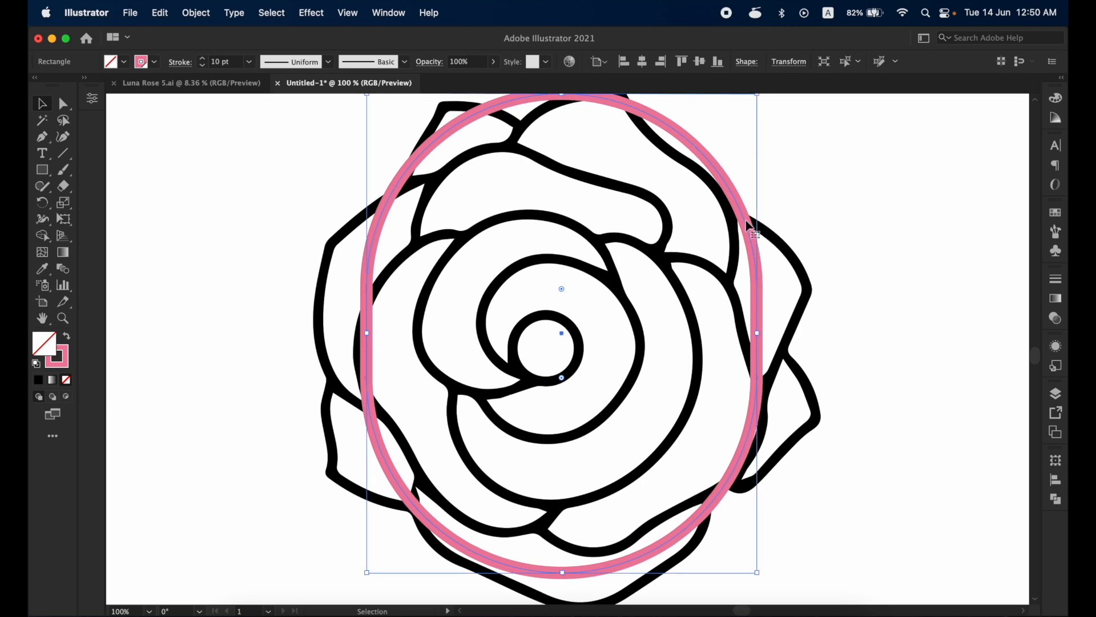
{"action": "left_click", "coordinate": [815, 186]}
{"action": "left_click", "coordinate": [729, 184]}
{"action": "left_click", "coordinate": [778, 243], "text": "shift"}
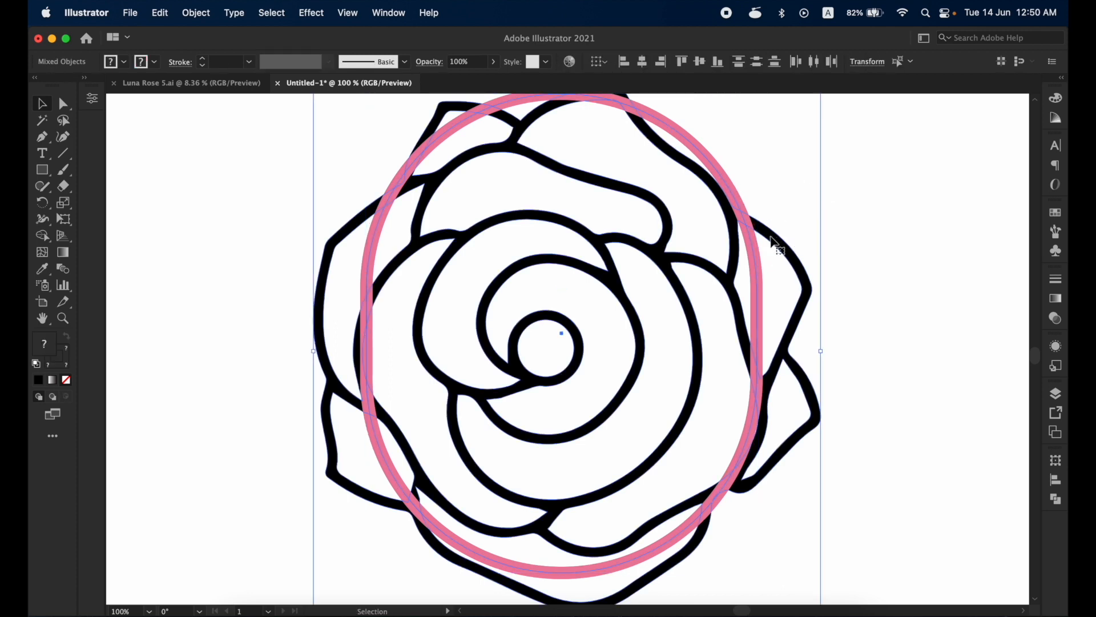
{"action": "right_click", "coordinate": [772, 241]}
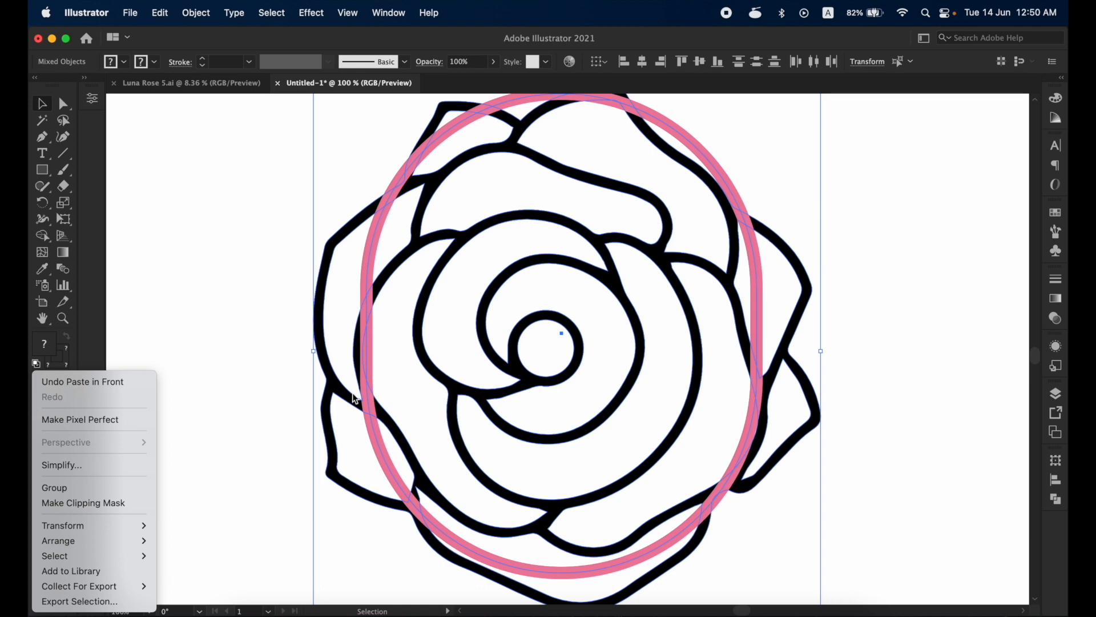
{"action": "left_click", "coordinate": [125, 504]}
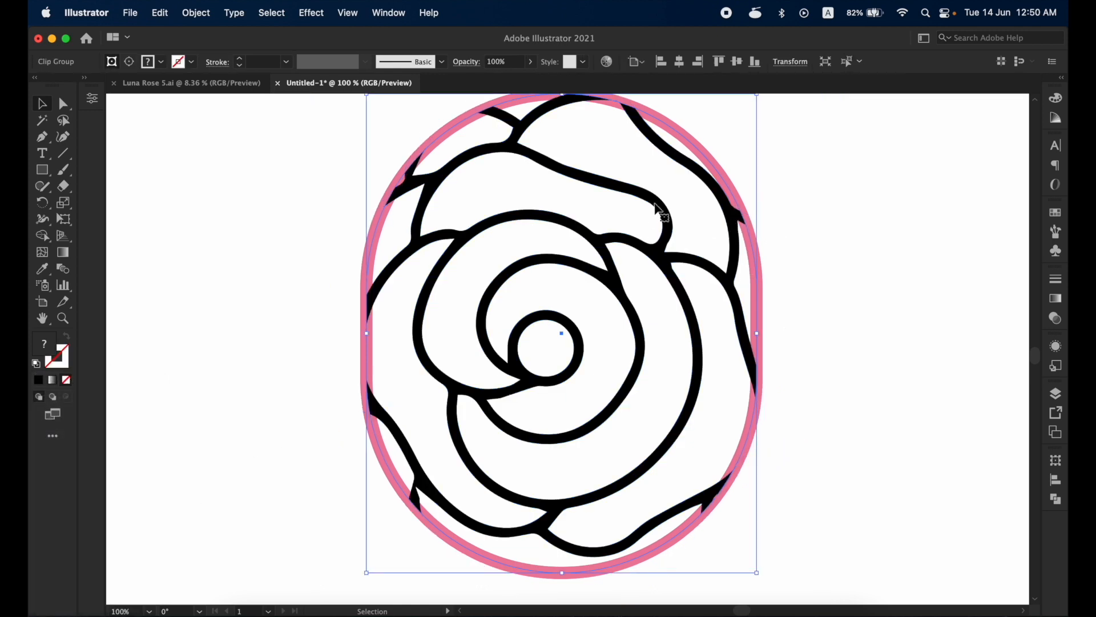
{"action": "left_click", "coordinate": [791, 279]}
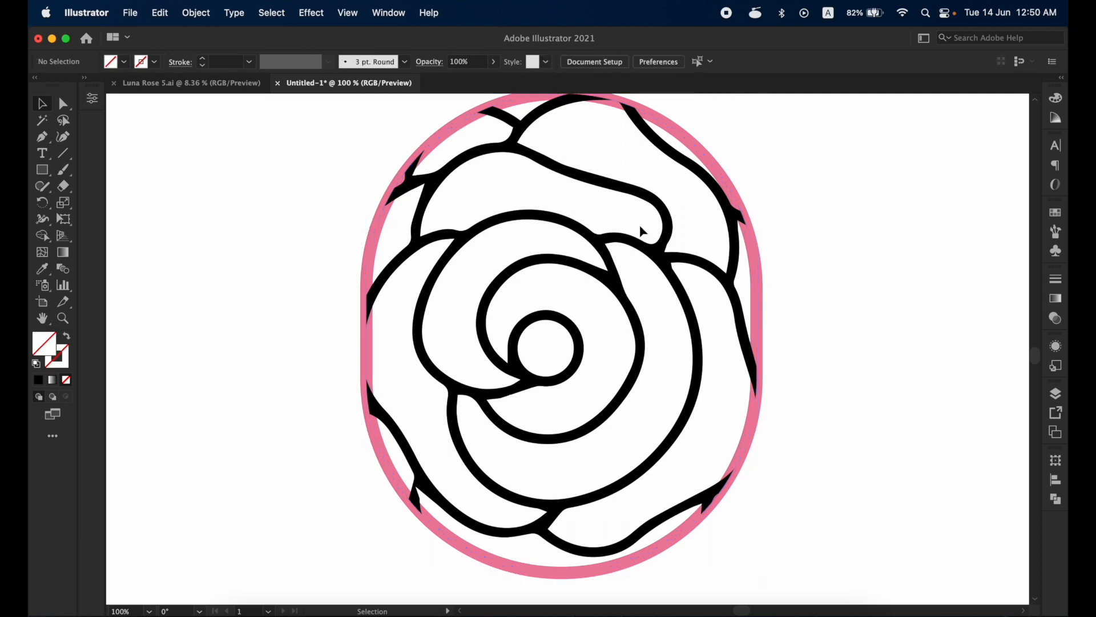
- Isolate the clip group and shift the rose slightly downward inside the capsule
{"action": "left_click", "coordinate": [628, 194]}
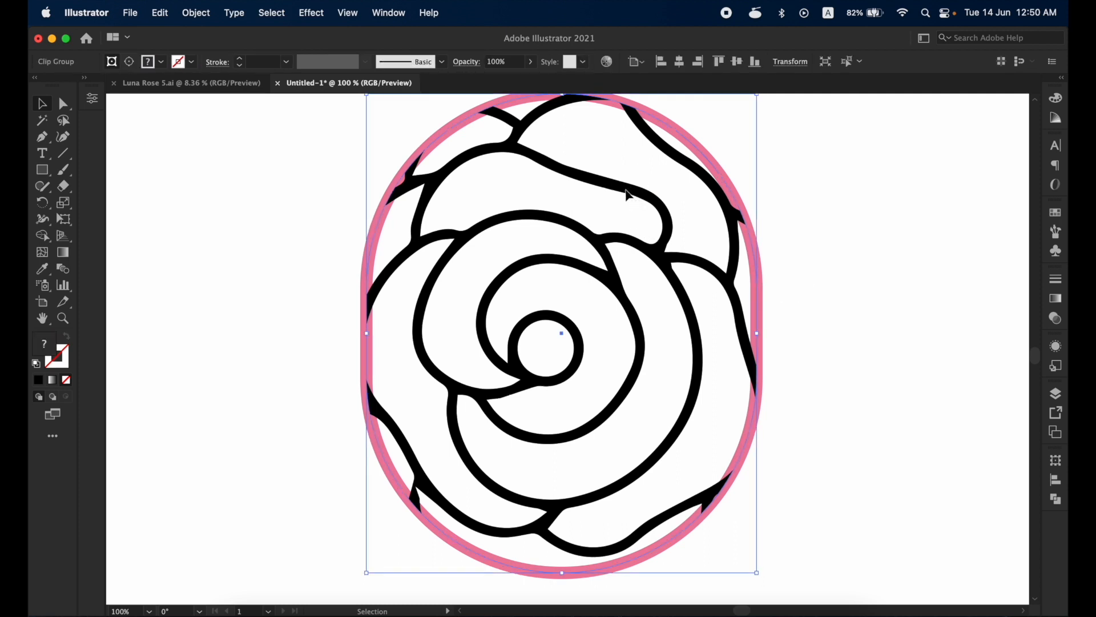
{"action": "double_click", "coordinate": [626, 192]}
{"action": "double_click", "coordinate": [895, 187]}
{"action": "double_click", "coordinate": [629, 190]}
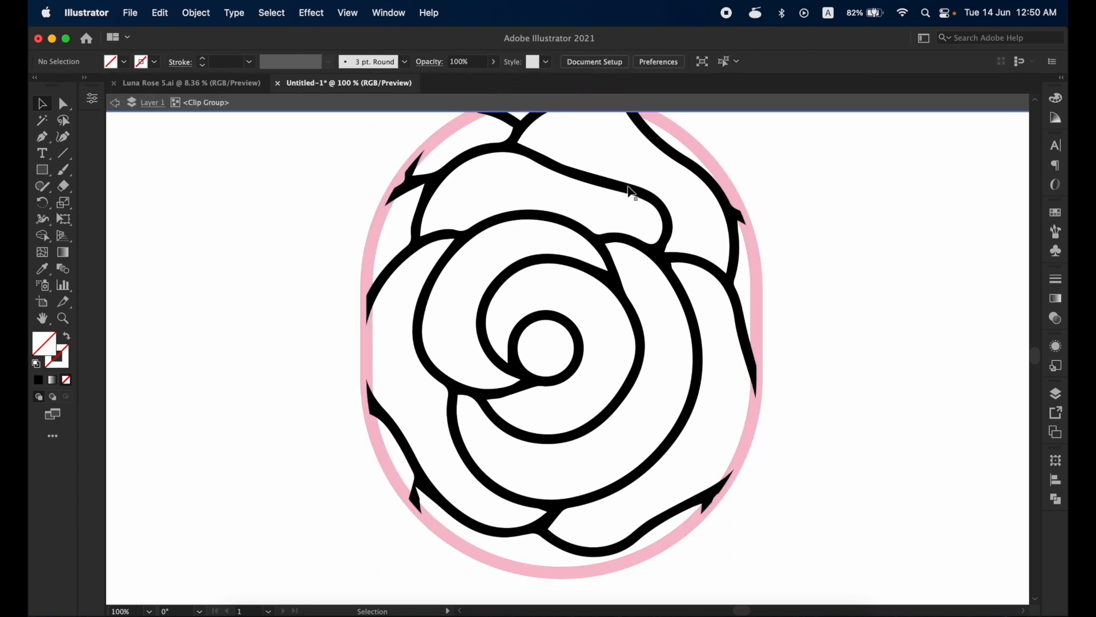
{"action": "left_click", "coordinate": [630, 192]}
{"action": "left_click_drag", "start_coordinate": [630, 192], "coordinate": [630, 197]}
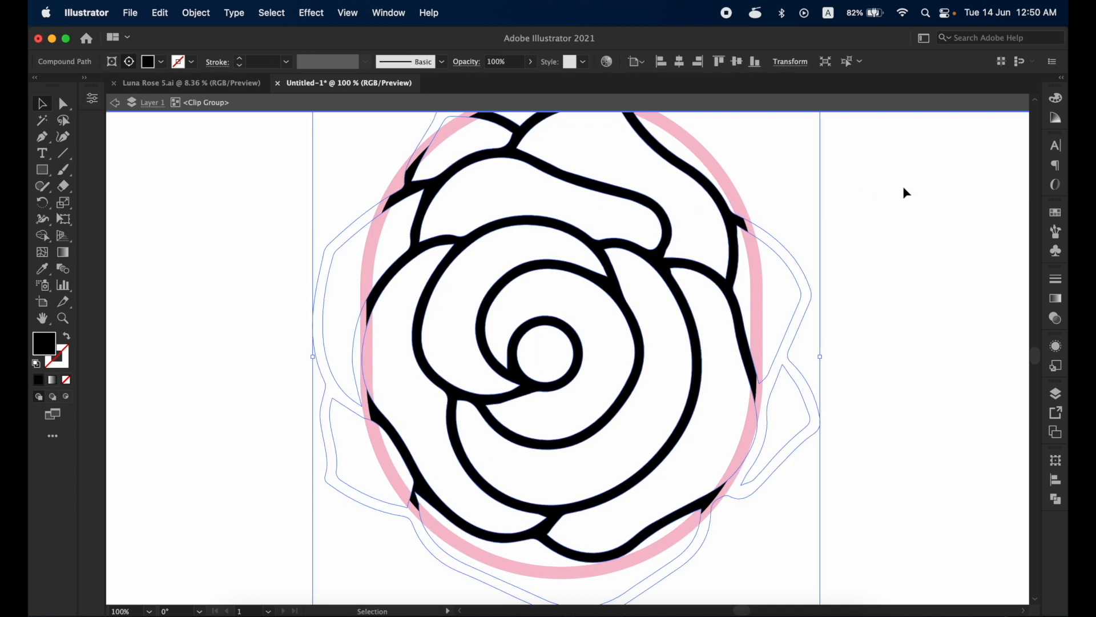
- Fill the clipped rose with the same pink swatch as the capsule outline and leave isolation mode
{"action": "left_click", "coordinate": [1056, 212]}
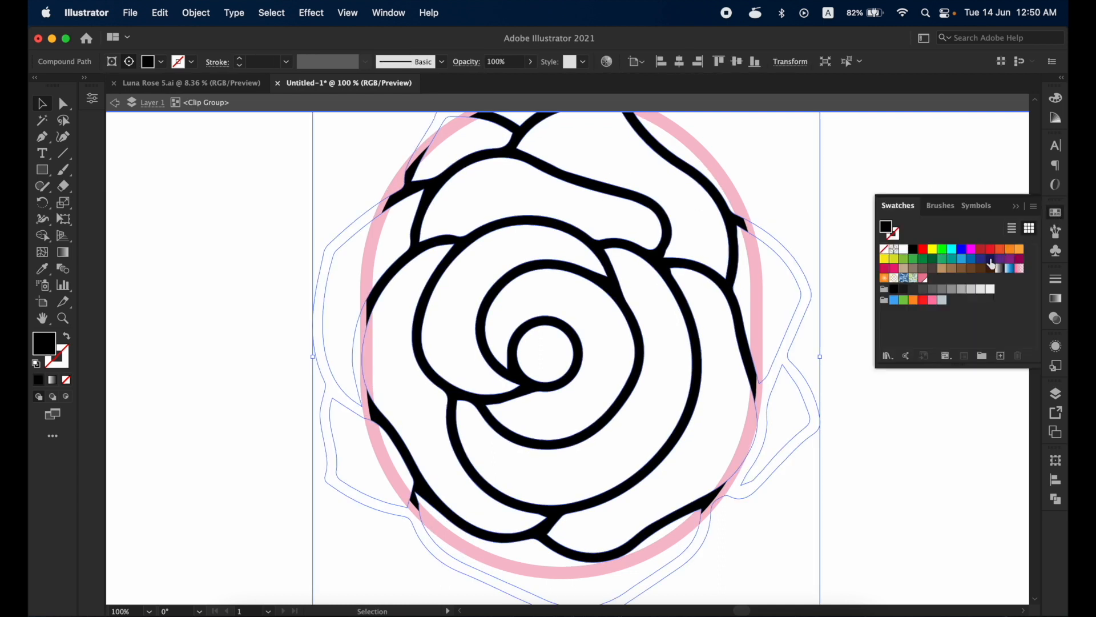
{"action": "left_click", "coordinate": [922, 278]}
{"action": "left_click", "coordinate": [863, 169]}
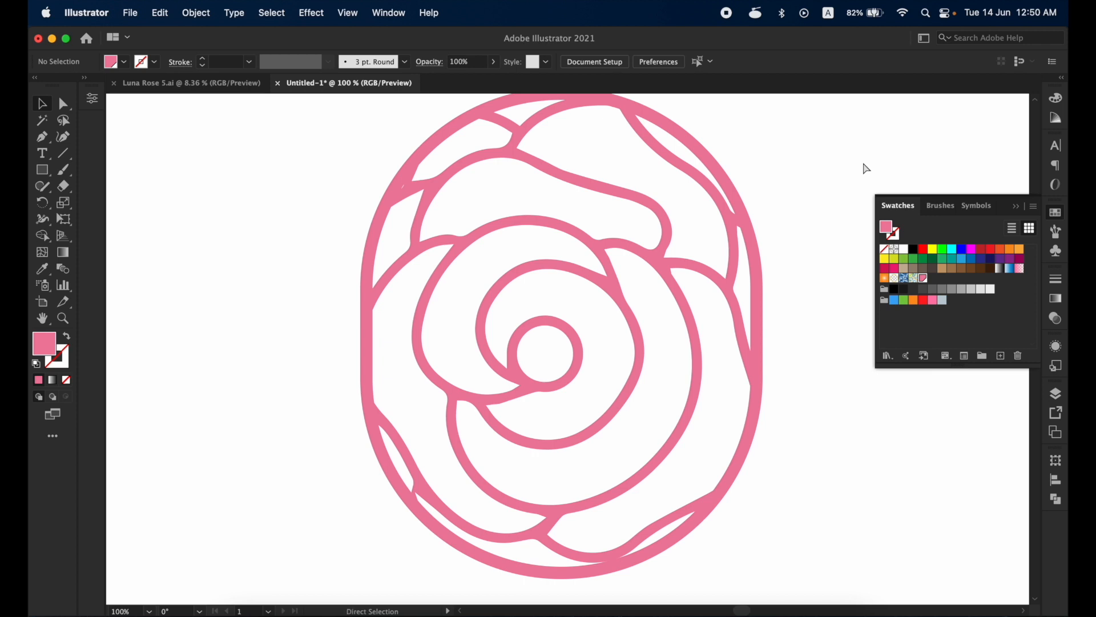
{"action": "key", "text": "super+minus"}
{"action": "key", "text": "super+minus"}
{"action": "key", "text": "super+minus"}
{"action": "left_click_drag", "start_coordinate": [779, 342], "coordinate": [780, 433]}
{"action": "left_click", "coordinate": [587, 381]}
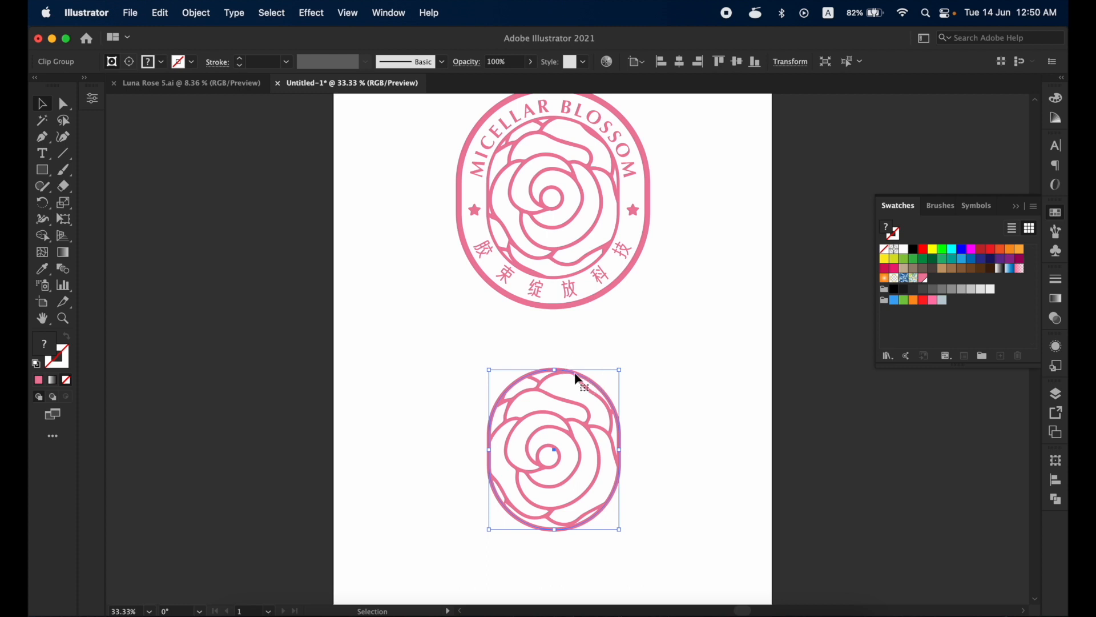
{"action": "left_click", "coordinate": [195, 13]}
{"action": "mouse_move", "coordinate": [280, 366]}
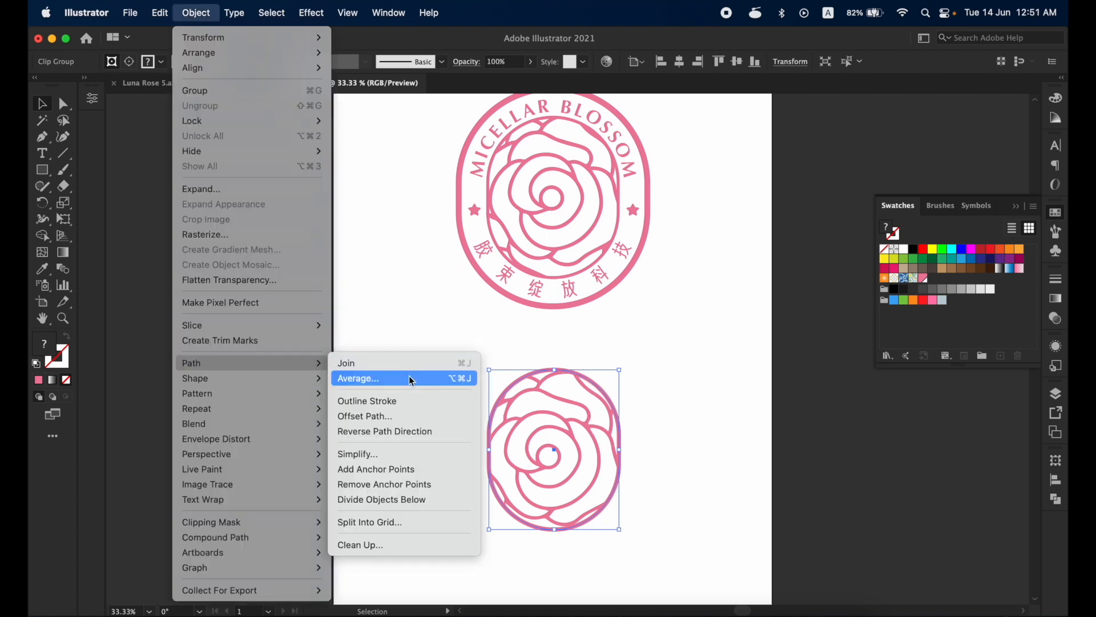
{"action": "left_click", "coordinate": [398, 418]}
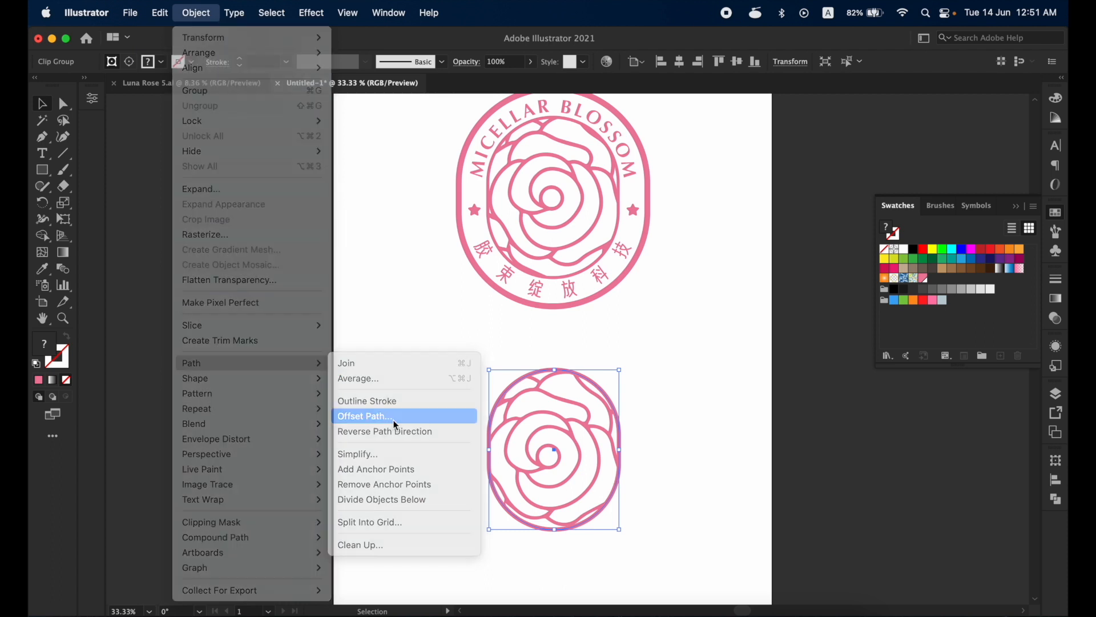
{"action": "left_click", "coordinate": [774, 271]}
{"action": "left_click_drag", "start_coordinate": [775, 271], "coordinate": [673, 269]}
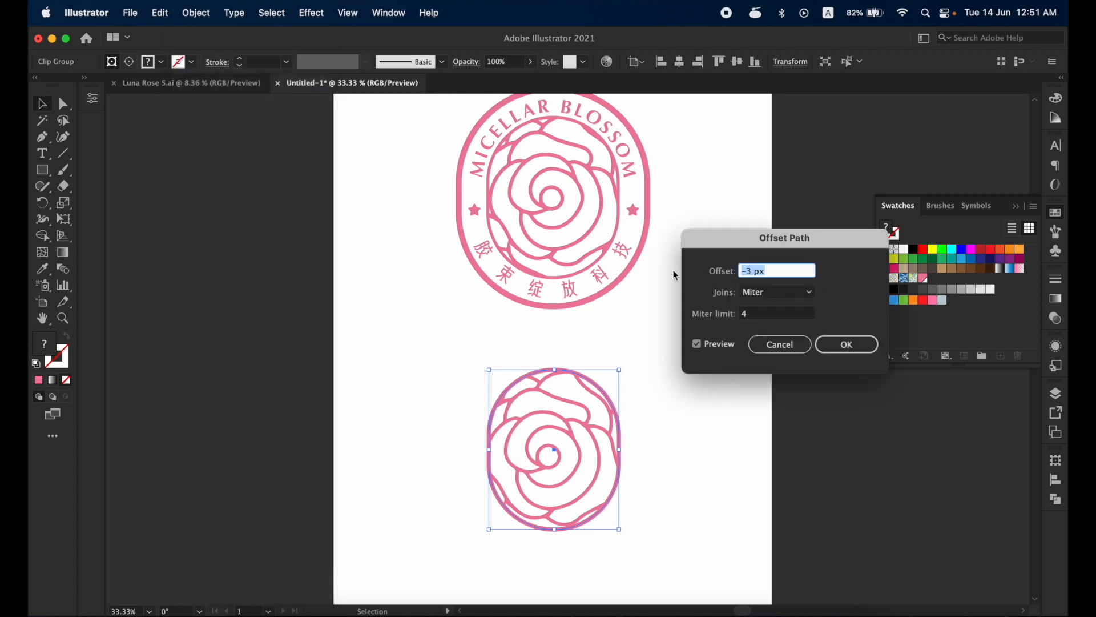
{"action": "type", "text": "10"}
{"action": "left_click", "coordinate": [762, 314]}
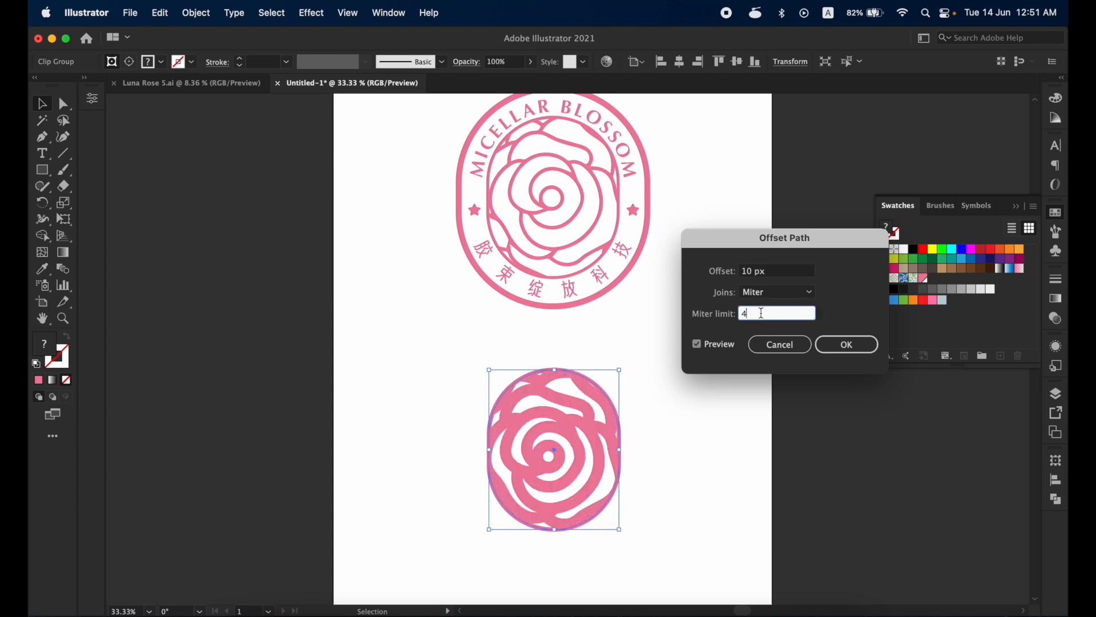
{"action": "left_click", "coordinate": [788, 346]}
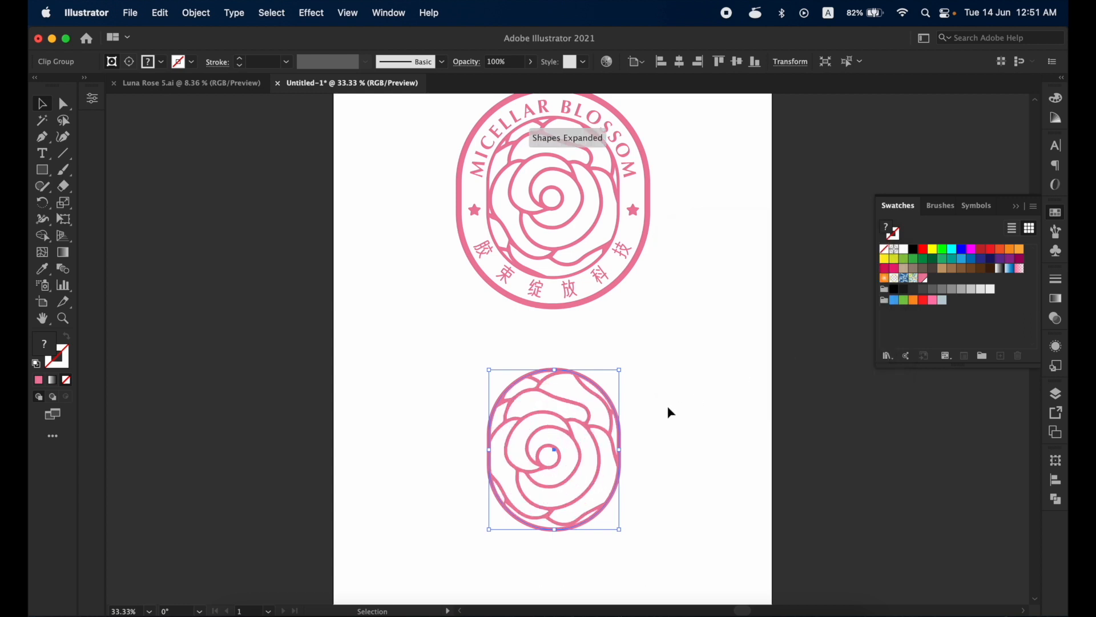
{"action": "left_click", "coordinate": [667, 406]}
{"action": "left_click_drag", "start_coordinate": [599, 388], "coordinate": [599, 403]}
{"action": "key", "text": "super+z"}
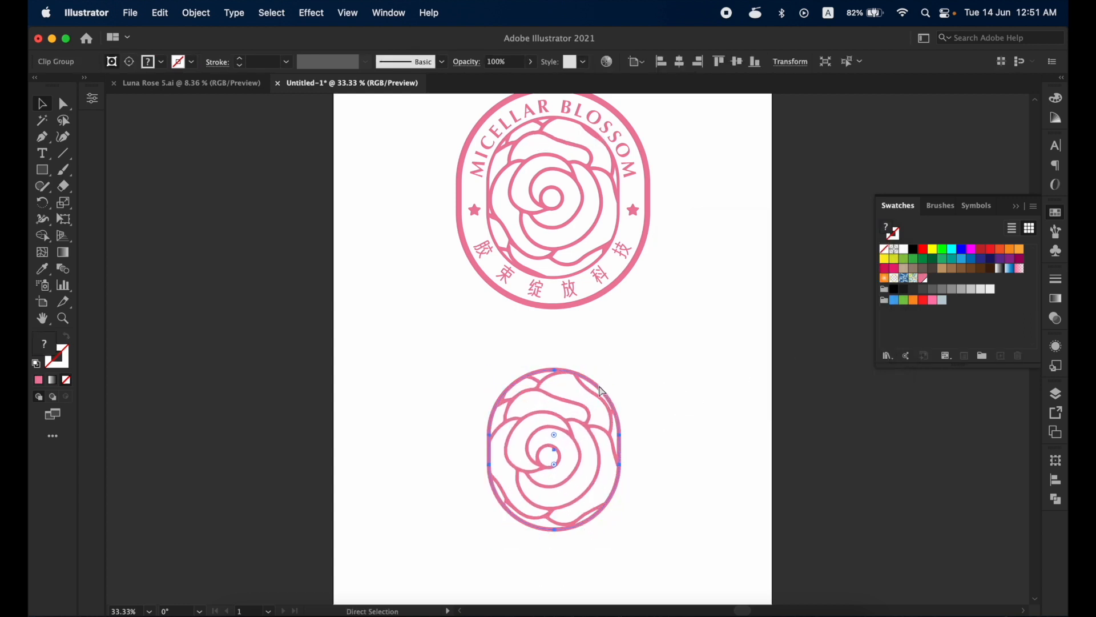
{"action": "key", "text": "super+shift+a"}
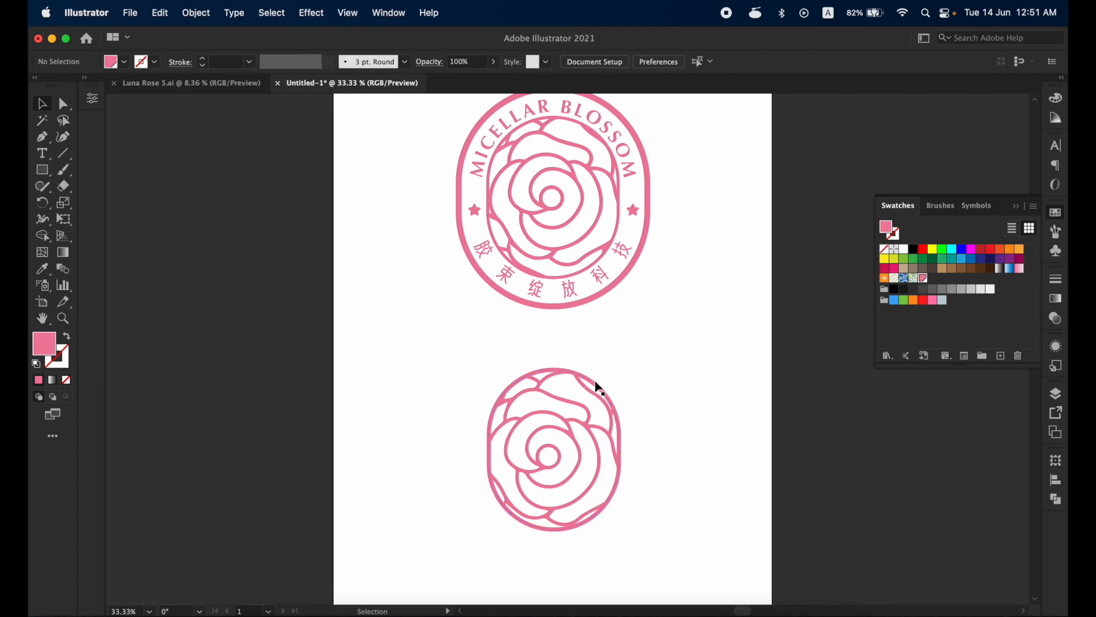
- Offset the capsule outline outward by 12 px with miter joins and a miter limit of 4
{"action": "left_click", "coordinate": [595, 381]}
{"action": "mouse_move", "coordinate": [595, 382]}
{"action": "left_mouse_down"}
{"action": "mouse_move", "coordinate": [598, 365]}
{"action": "mouse_move", "coordinate": [598, 380]}
{"action": "left_mouse_up"}
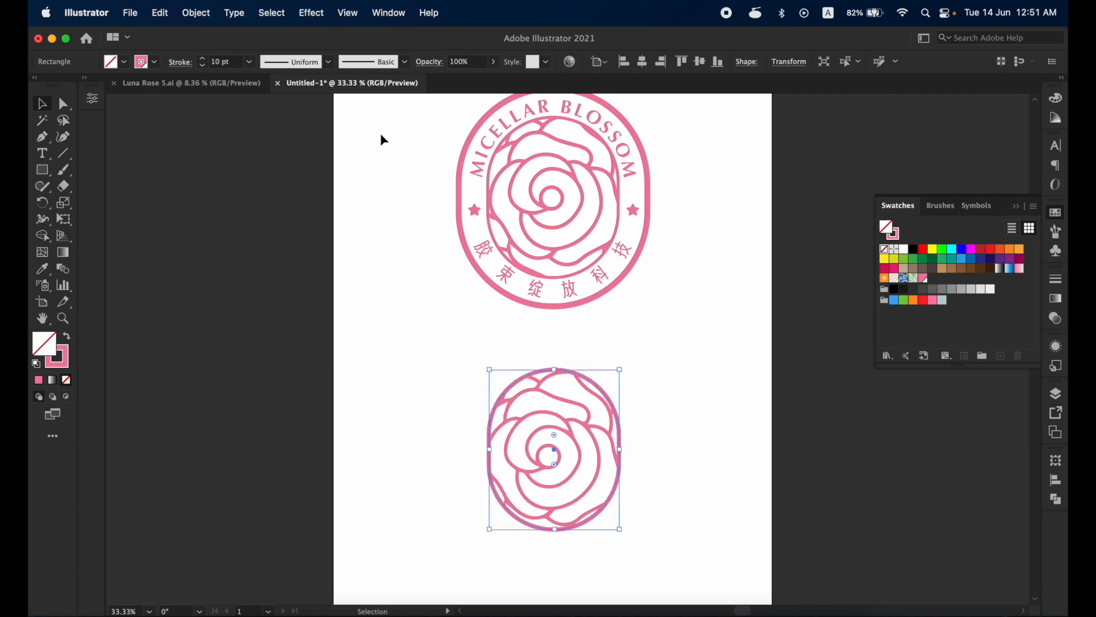
{"action": "left_click", "coordinate": [160, 13]}
{"action": "mouse_move", "coordinate": [195, 13]}
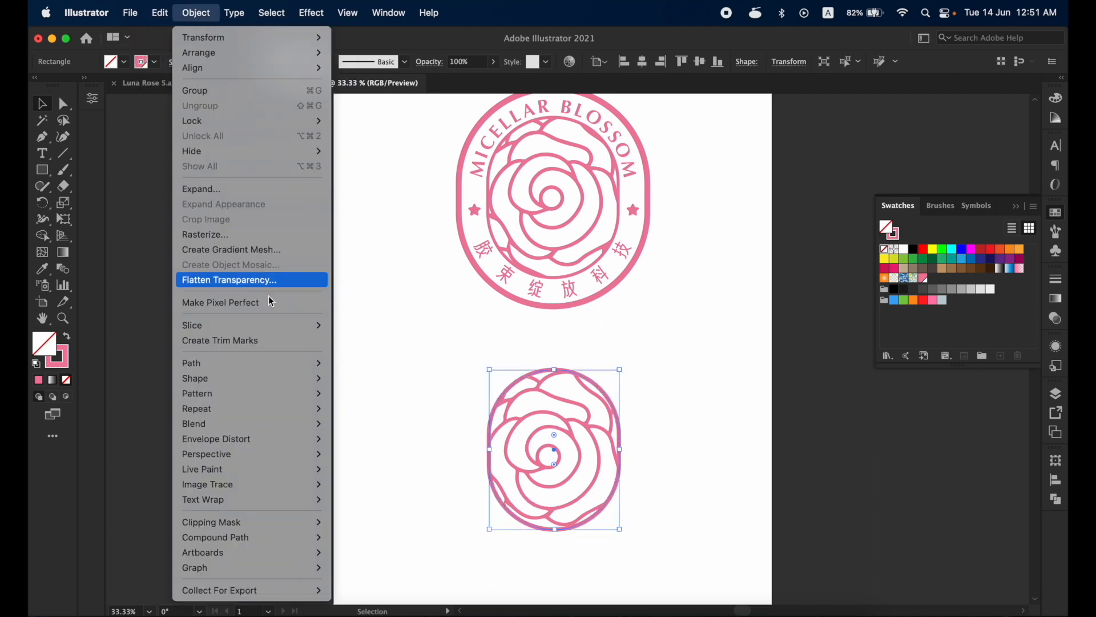
{"action": "mouse_move", "coordinate": [284, 366]}
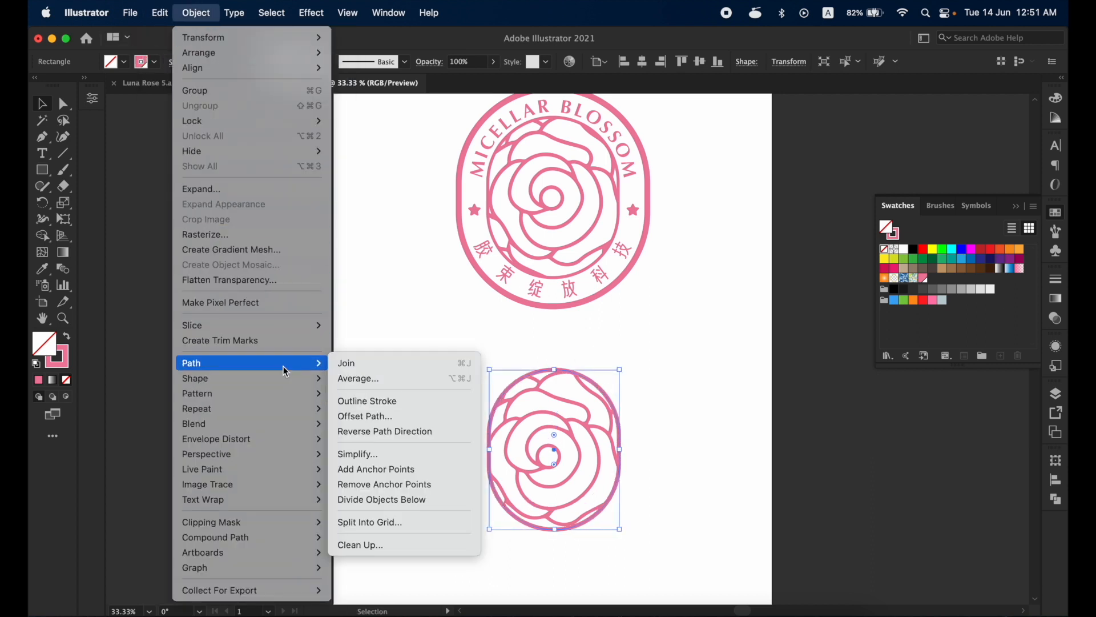
{"action": "left_click", "coordinate": [381, 417]}
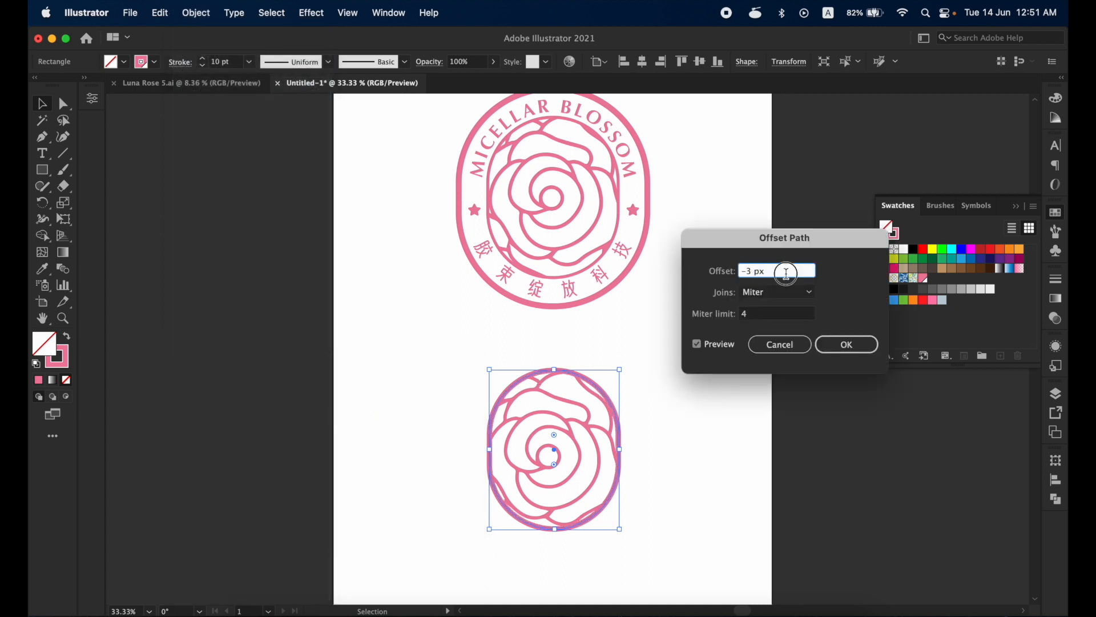
{"action": "type", "text": "10"}
{"action": "left_click", "coordinate": [762, 313]}
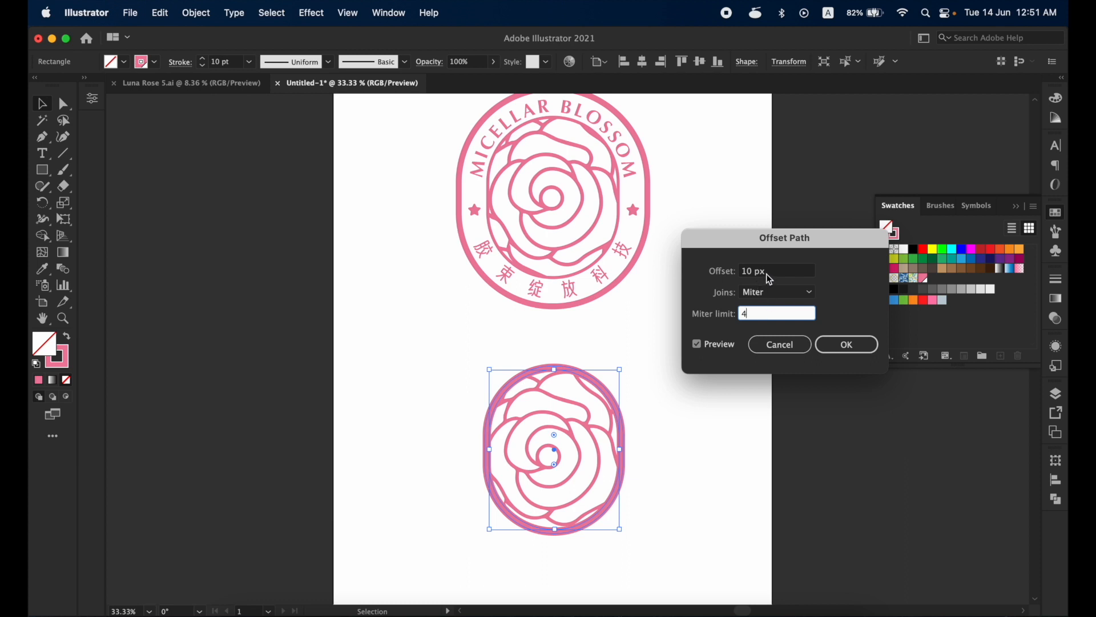
{"action": "key", "text": "Tab"}
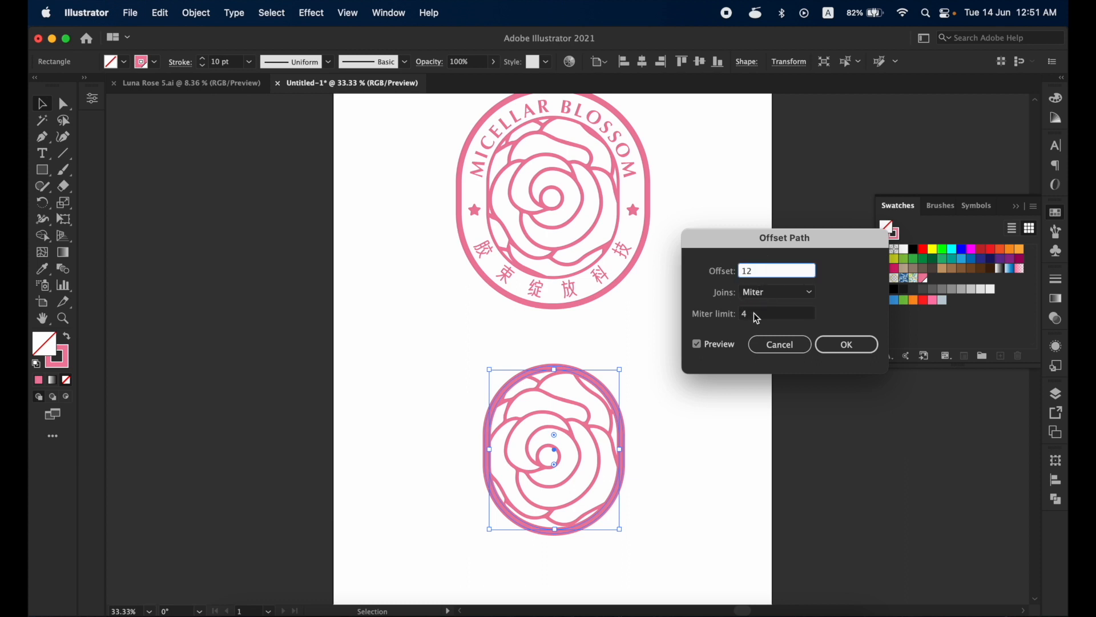
{"action": "left_click", "coordinate": [756, 315]}
{"action": "left_click", "coordinate": [848, 345]}
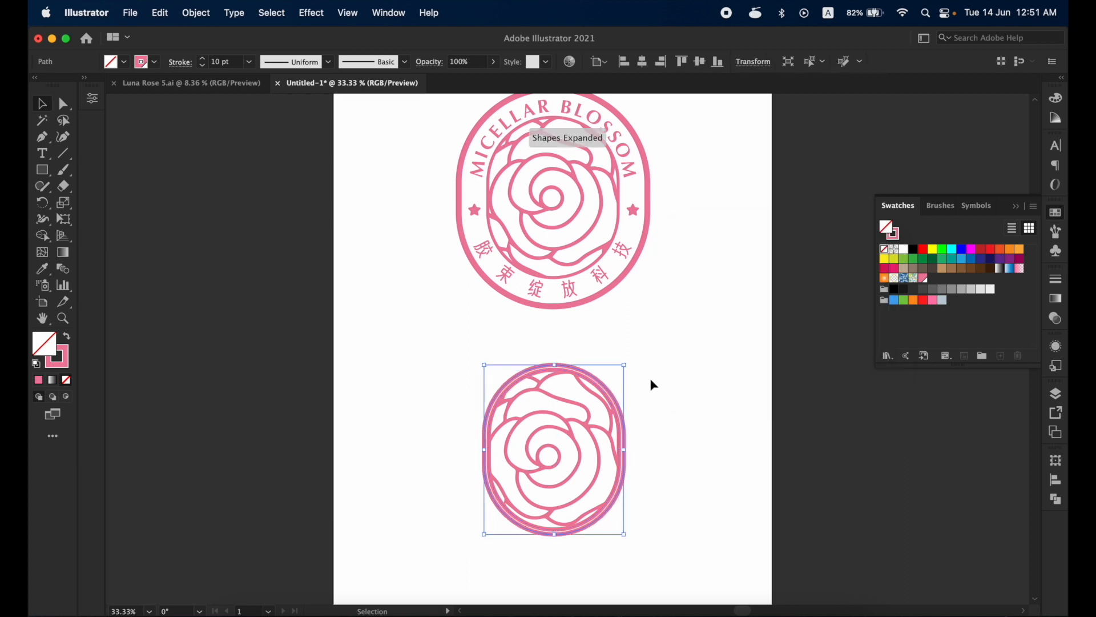
- Turn the outer offset capsule into type on a path, starting the text at its top centre
{"action": "key", "text": "super+equal"}
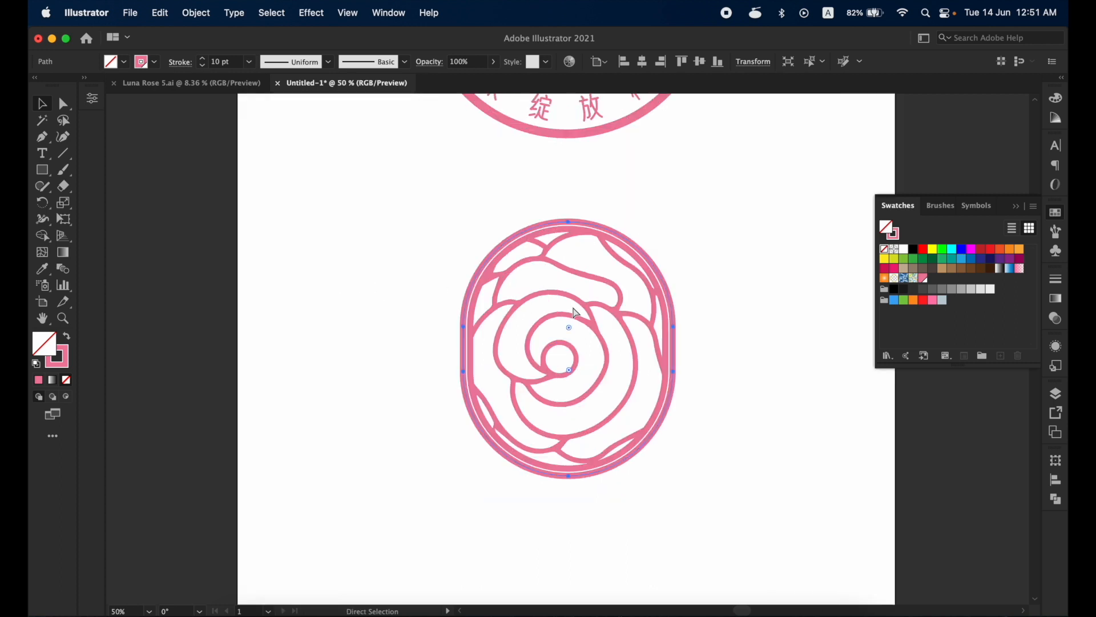
{"action": "left_click_drag", "start_coordinate": [587, 298], "coordinate": [568, 421]}
{"action": "left_click_drag", "start_coordinate": [569, 338], "coordinate": [550, 476]}
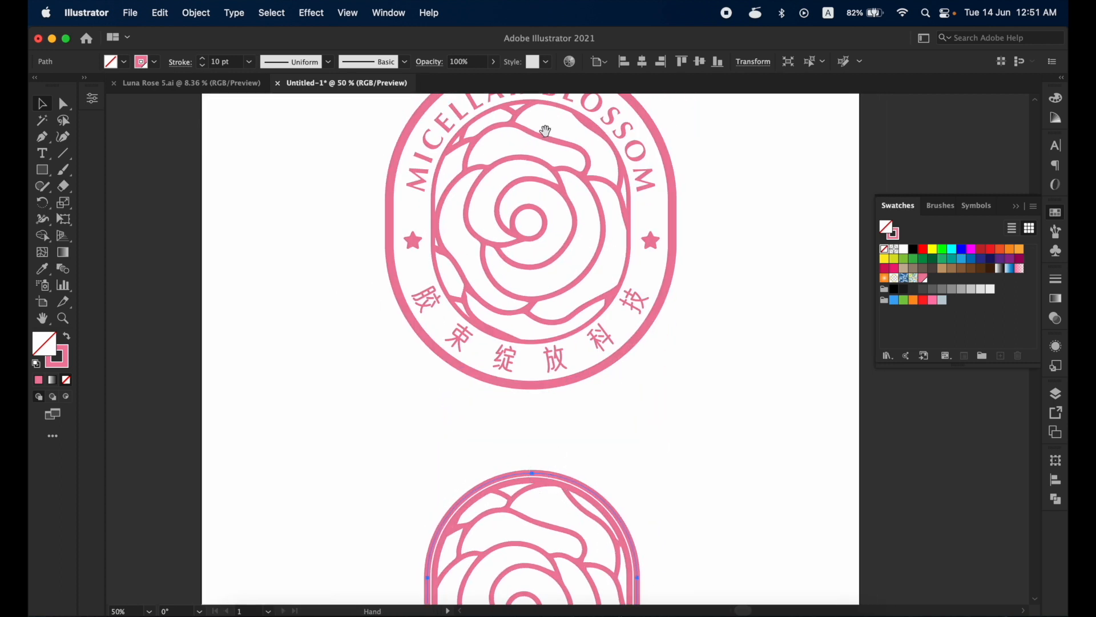
{"action": "left_click_drag", "start_coordinate": [545, 131], "coordinate": [532, 251]}
{"action": "scroll", "coordinate": [593, 200], "scroll_direction": "down", "scroll_amount": 5}
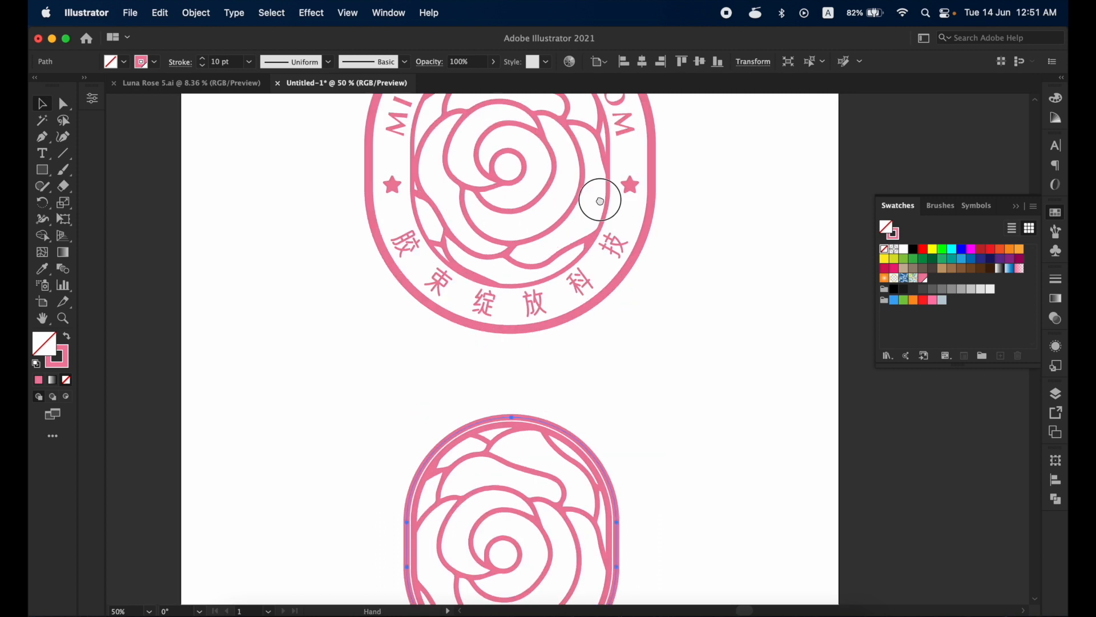
{"action": "left_click", "coordinate": [47, 160]}
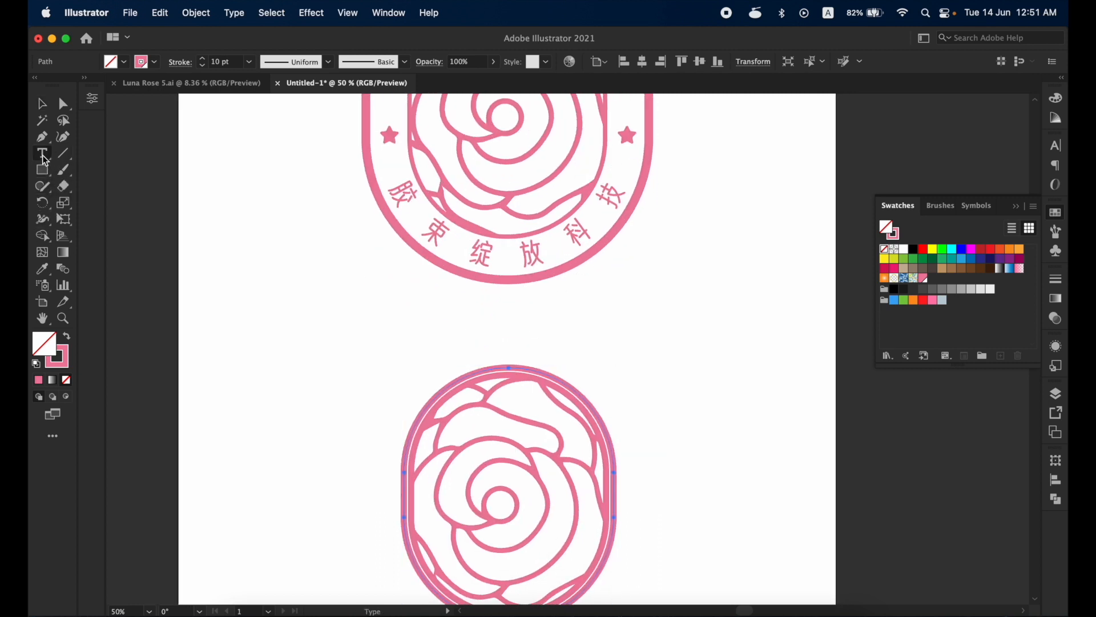
{"action": "left_click", "coordinate": [46, 160]}
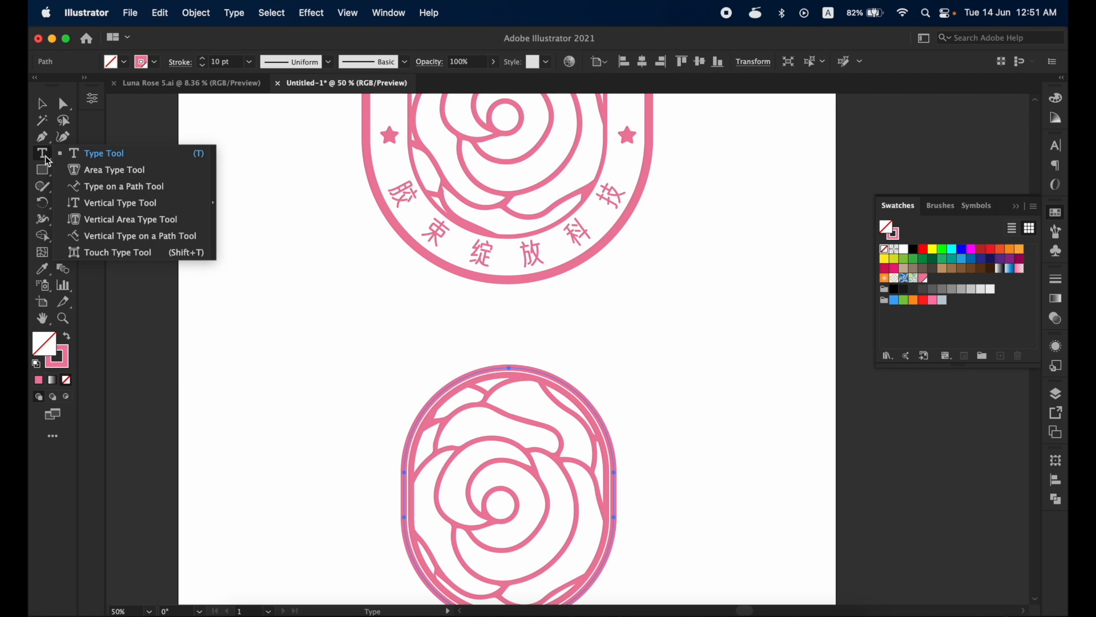
{"action": "left_click", "coordinate": [96, 187]}
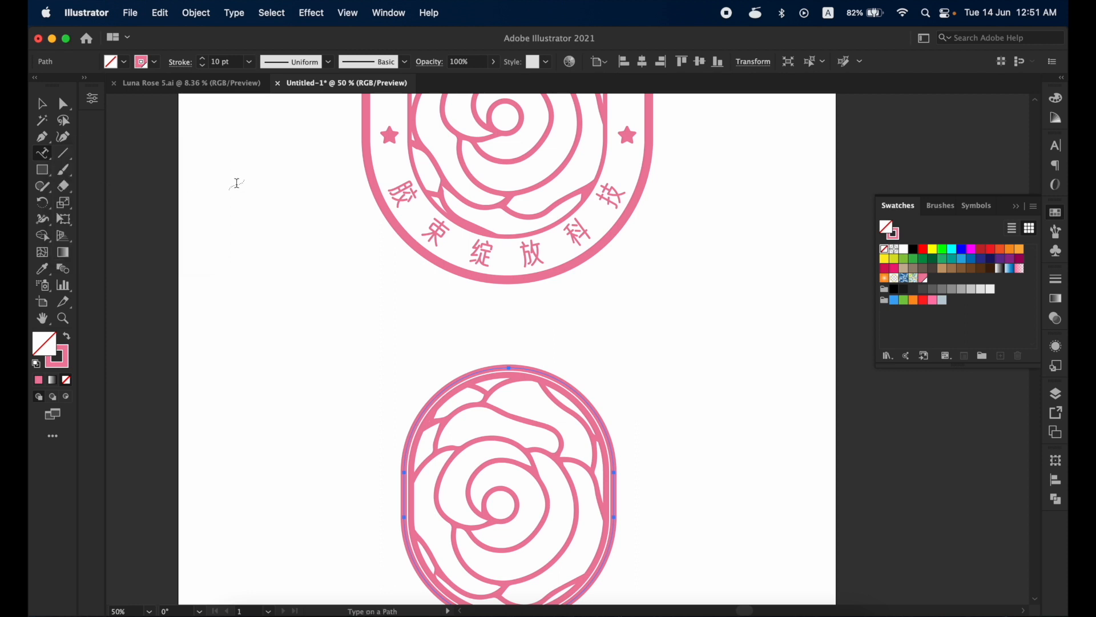
{"action": "left_click", "coordinate": [509, 366]}
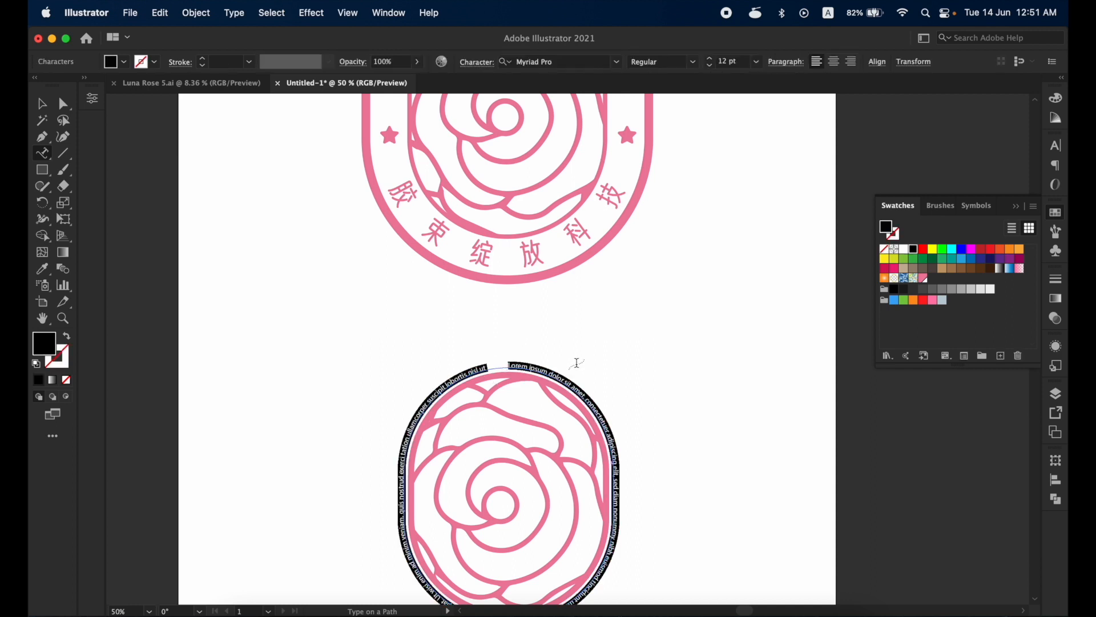
- Enter "Micellear Blossom" as the lettering on the outer capsule path and finish text editing
{"action": "type", "text": "Miscellear Blossom"}
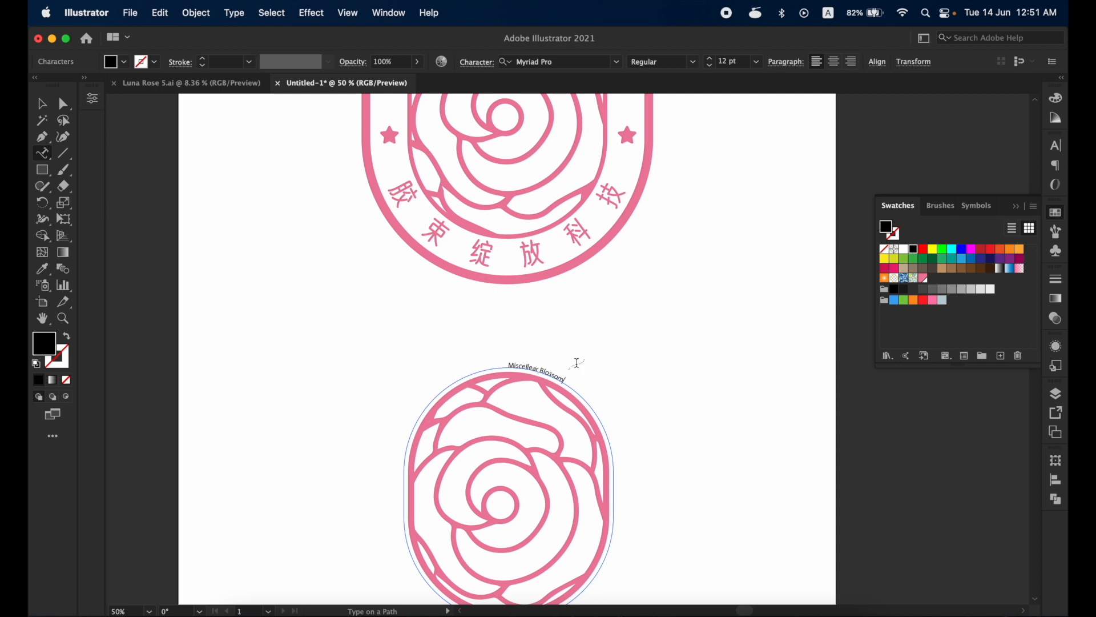
{"action": "scroll", "coordinate": [576, 363], "scroll_direction": "up", "scroll_amount": 5}
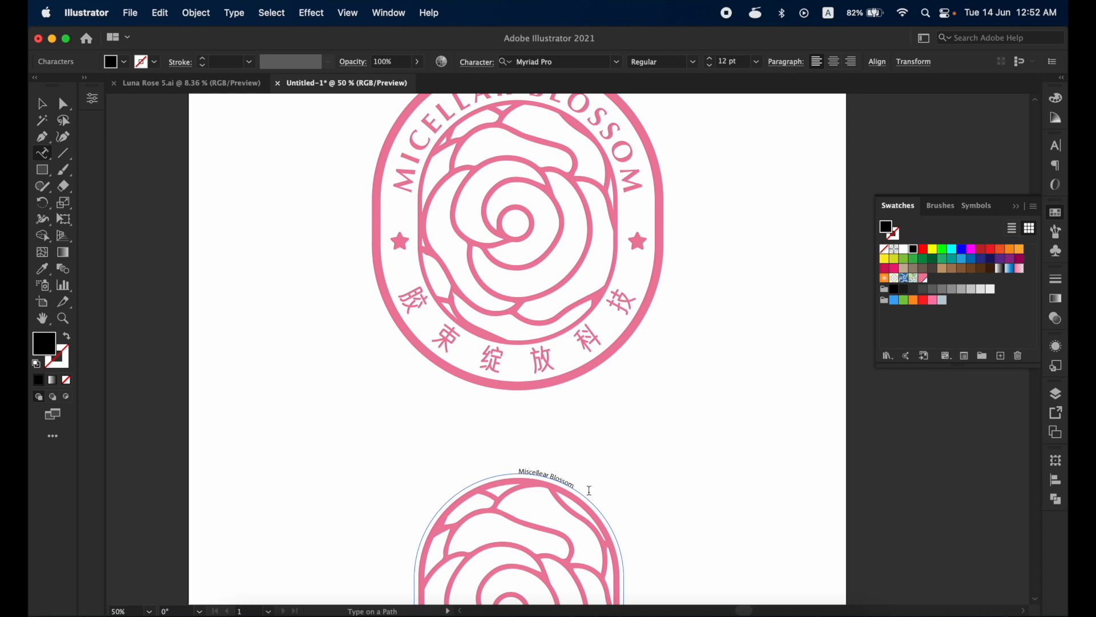
{"action": "key", "text": "Escape"}
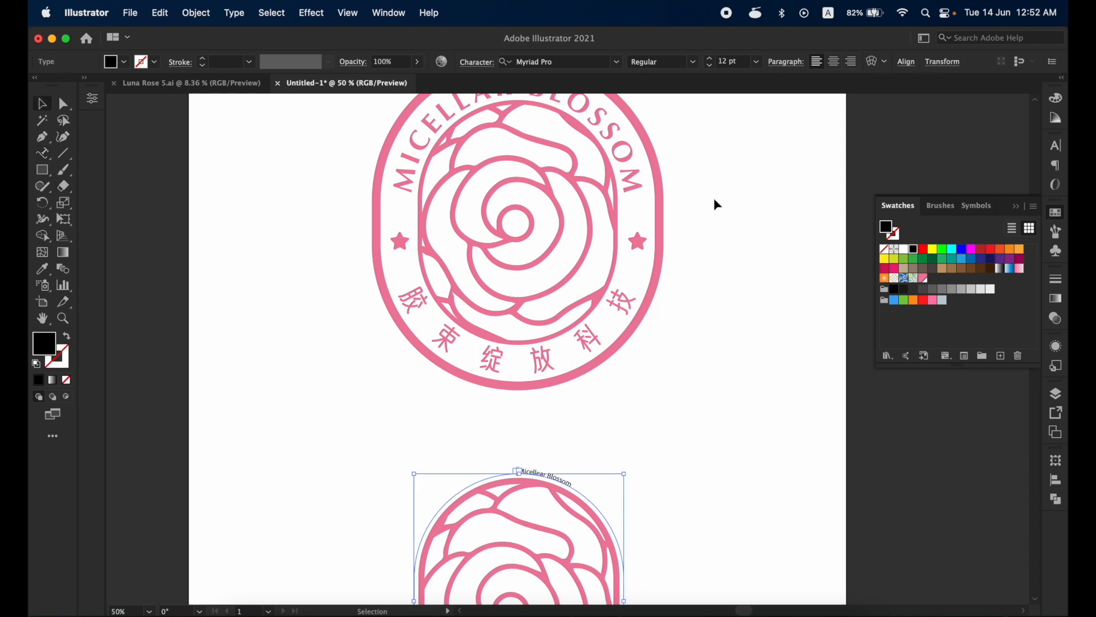
- Set the font size of the path lettering to 46 pt, using the reference emblem's lettering for comparison
{"action": "left_click", "coordinate": [709, 58]}
{"action": "left_click", "coordinate": [709, 58]}
{"action": "left_click", "coordinate": [709, 59]}
{"action": "left_click", "coordinate": [594, 109]}
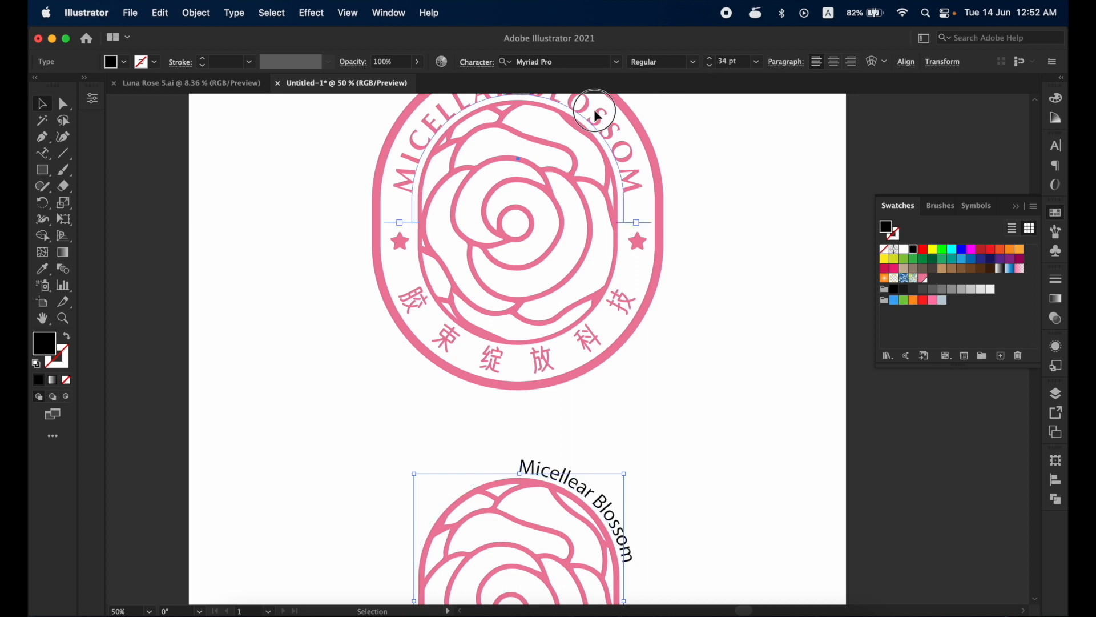
{"action": "left_click", "coordinate": [598, 508]}
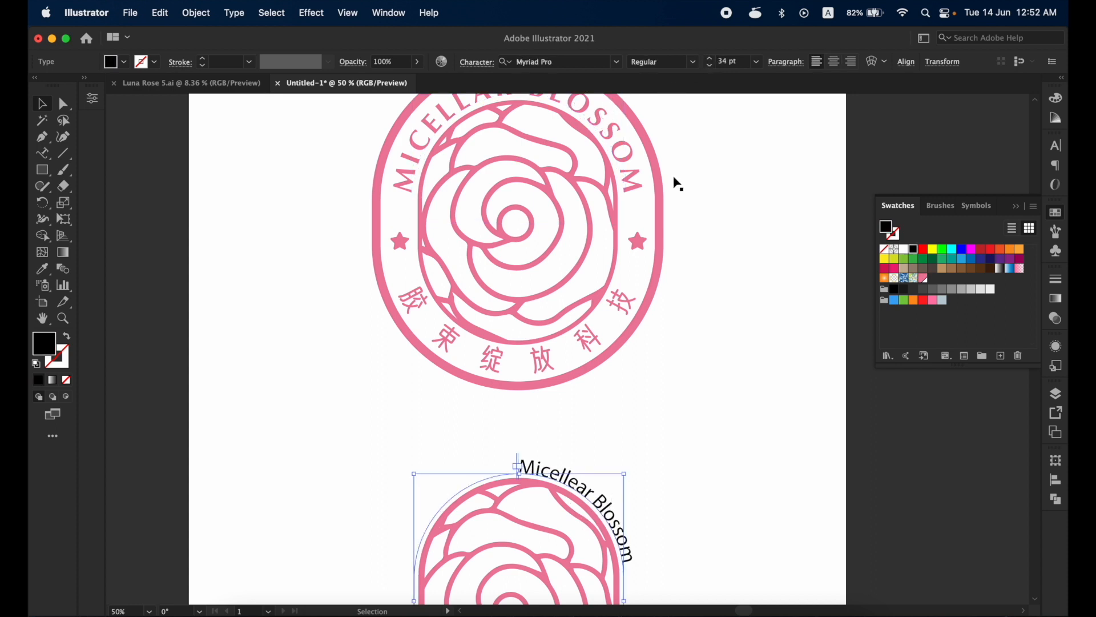
{"action": "double_click", "coordinate": [734, 57]}
{"action": "type", "text": "46"}
{"action": "key", "text": "Return"}
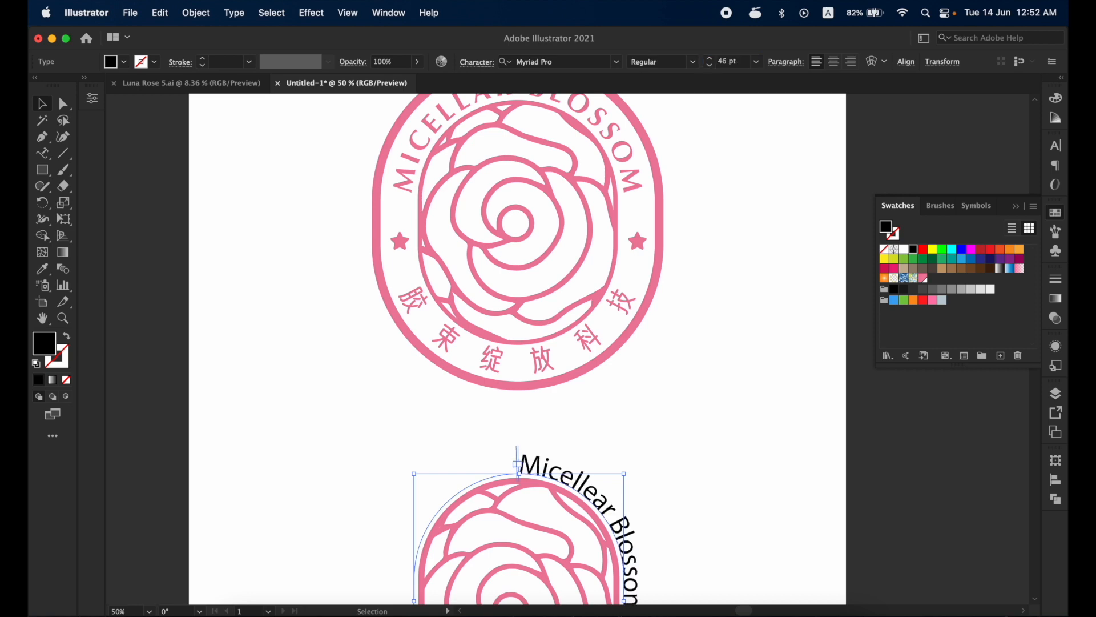
- Change the path lettering's font to Optima Bold and apply all caps
{"action": "left_click", "coordinate": [585, 62]}
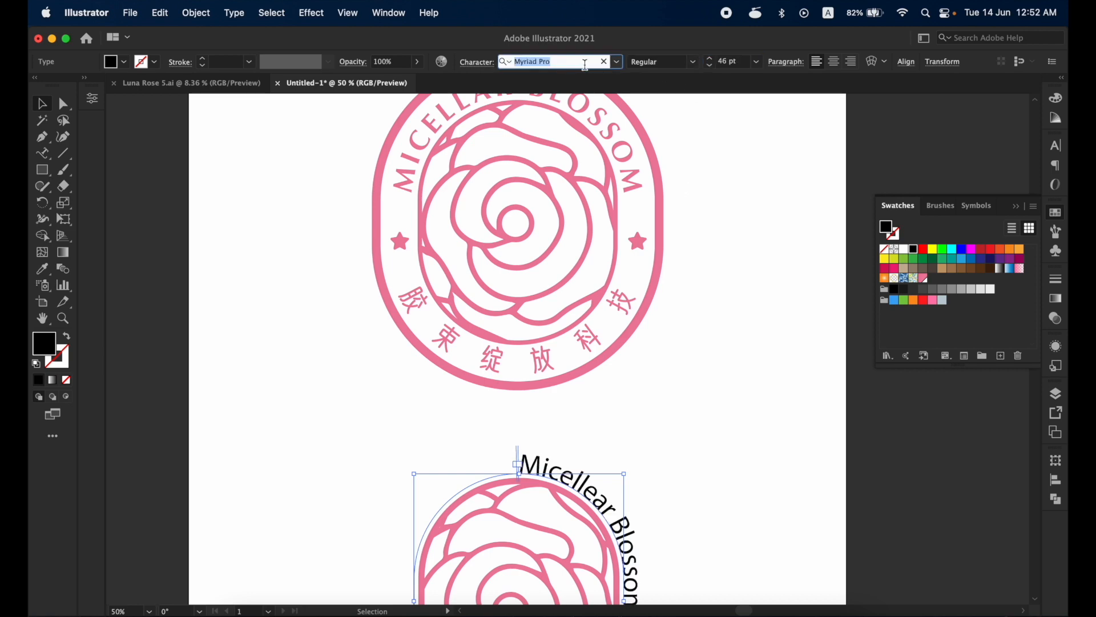
{"action": "type", "text": "optima"}
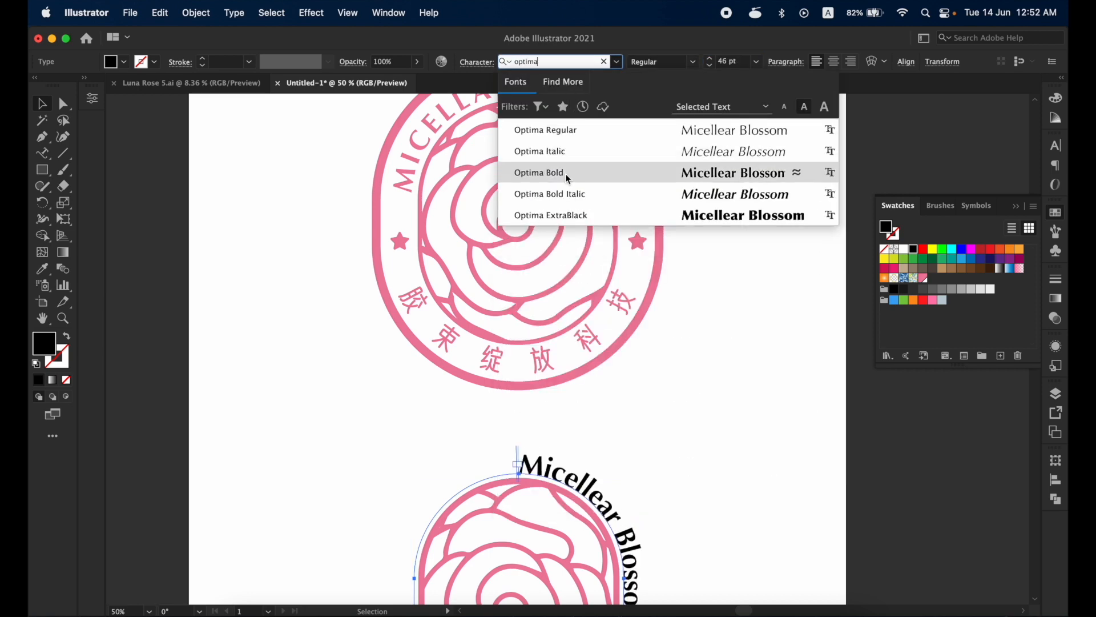
{"action": "left_click", "coordinate": [567, 174]}
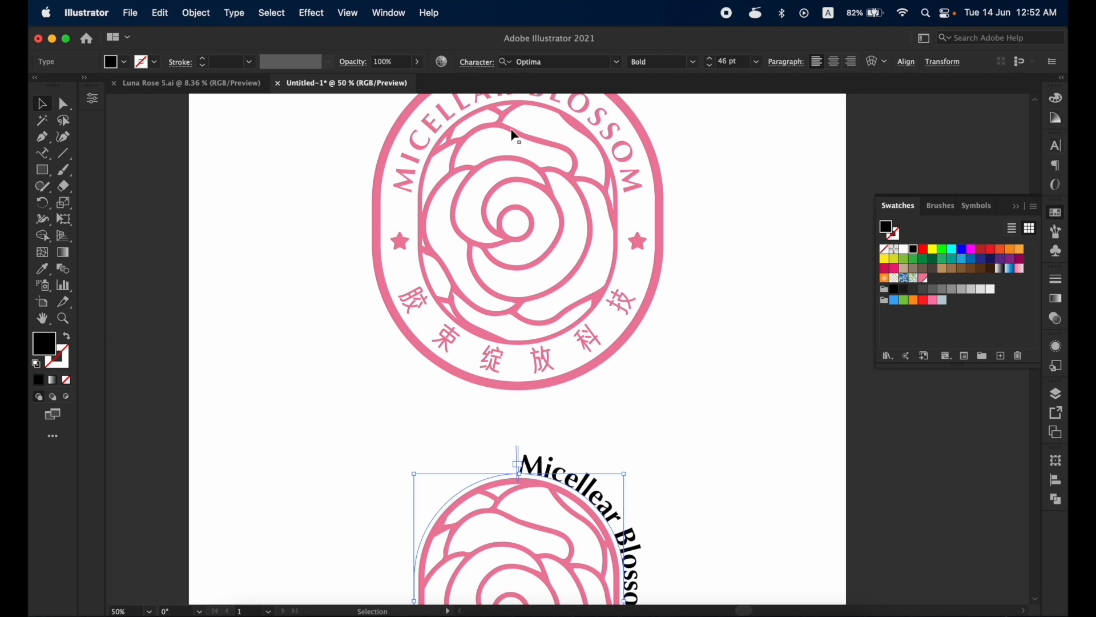
{"action": "left_click", "coordinate": [591, 105]}
{"action": "left_click", "coordinate": [565, 473]}
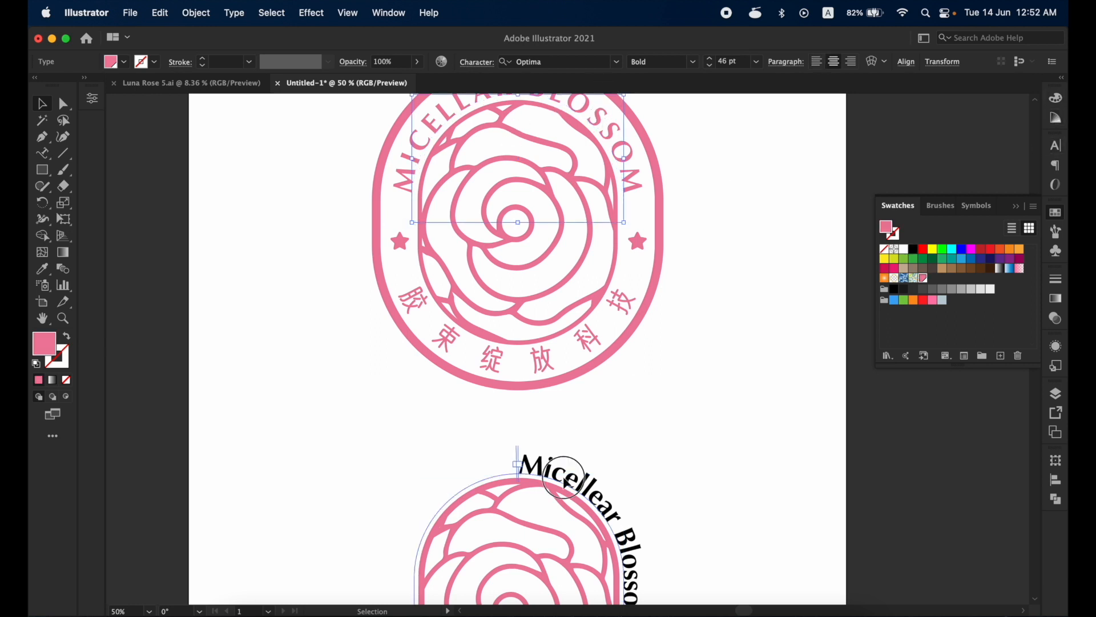
{"action": "left_click", "coordinate": [1057, 146]}
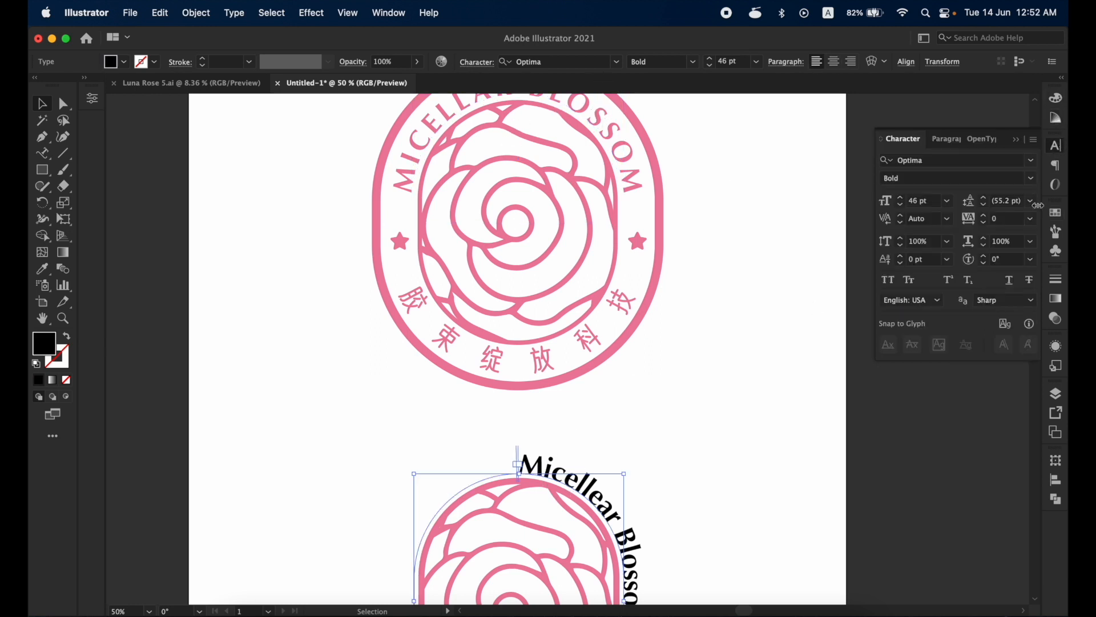
{"action": "left_click", "coordinate": [891, 284]}
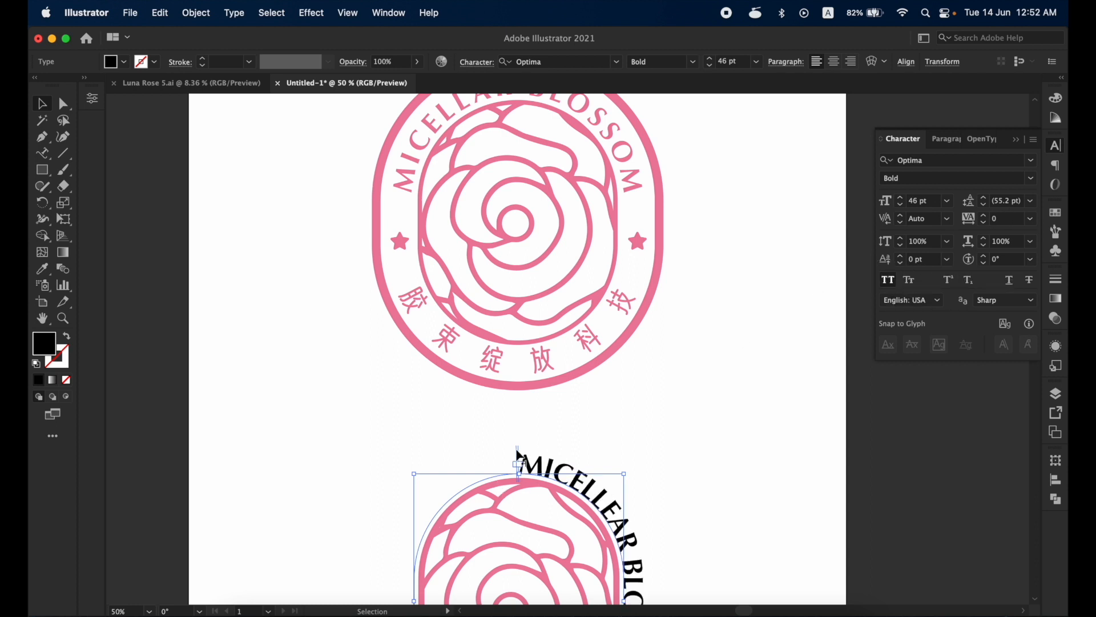
- Move the lettering's start and end brackets to the capsule's two side midpoints and centre-align the text over the top
{"action": "left_click_drag", "start_coordinate": [517, 451], "coordinate": [357, 526]}
{"action": "left_click_drag", "start_coordinate": [531, 479], "coordinate": [459, 486]}
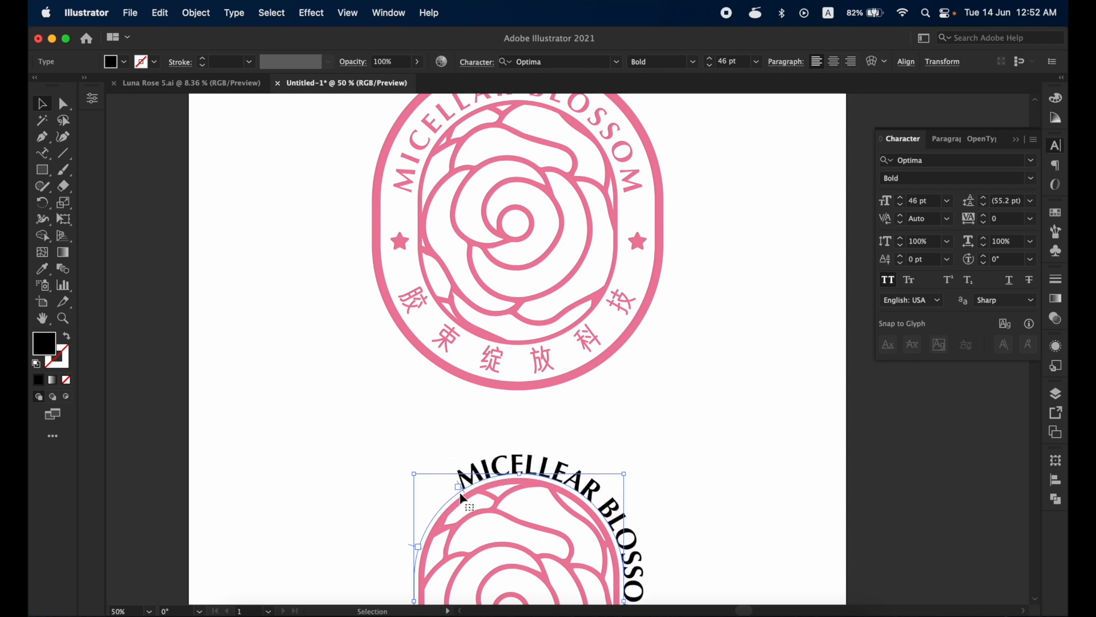
{"action": "scroll", "coordinate": [526, 503], "scroll_direction": "down", "scroll_amount": 5}
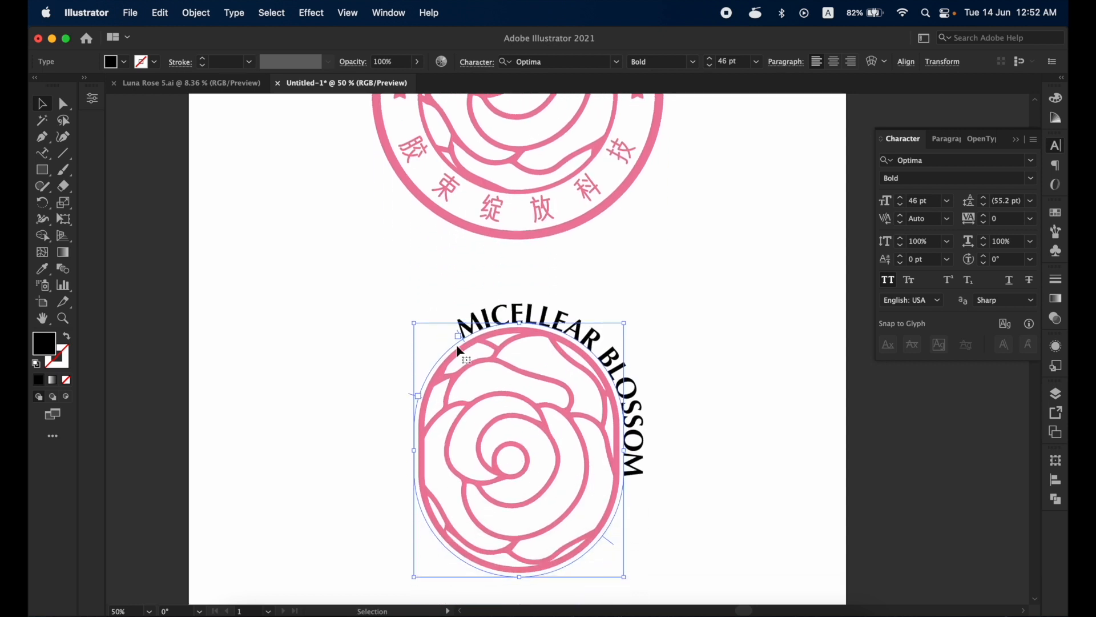
{"action": "left_click_drag", "start_coordinate": [458, 332], "coordinate": [389, 414]}
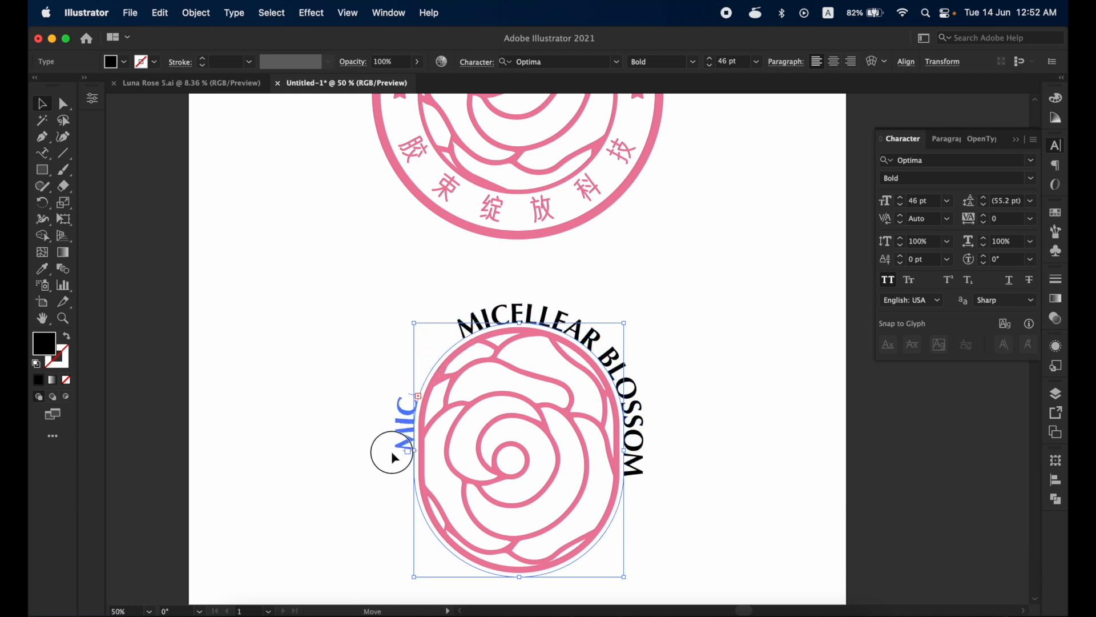
{"action": "left_click_drag", "start_coordinate": [392, 451], "coordinate": [391, 451]}
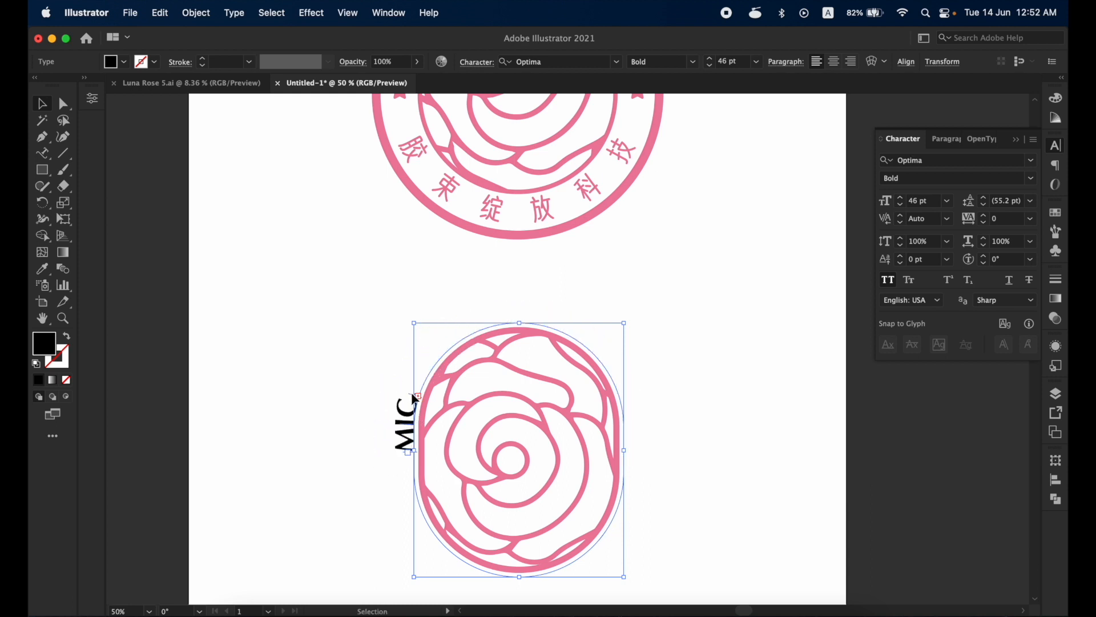
{"action": "left_click_drag", "start_coordinate": [408, 392], "coordinate": [604, 365]}
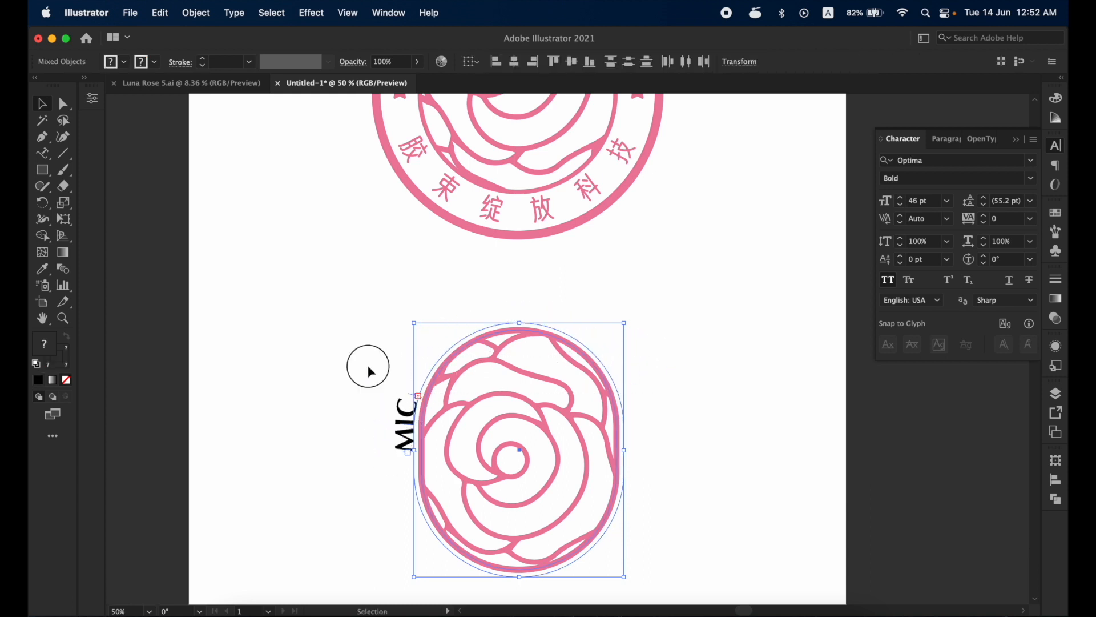
{"action": "left_click", "coordinate": [404, 408]}
{"action": "left_click_drag", "start_coordinate": [412, 400], "coordinate": [663, 451]}
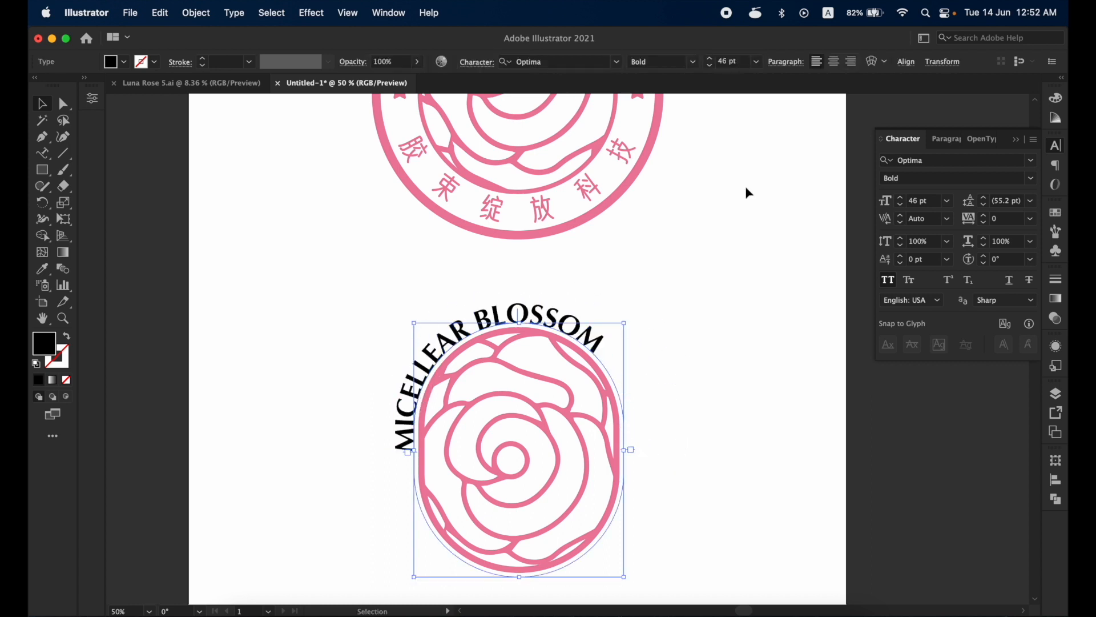
{"action": "left_click", "coordinate": [835, 62]}
{"action": "left_click", "coordinate": [653, 281]}
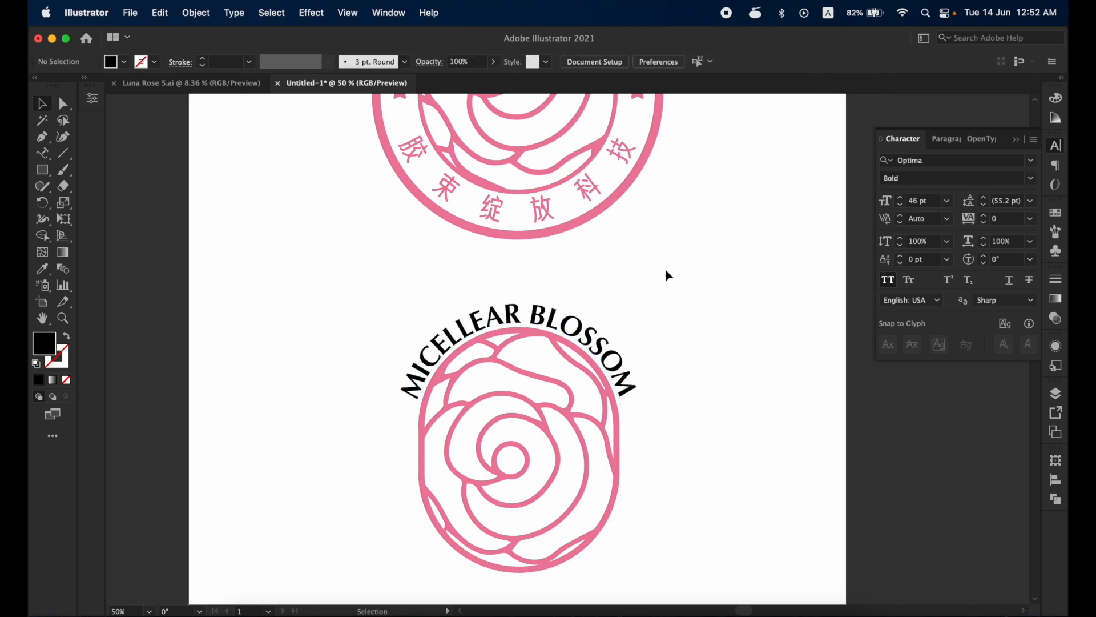
- Set the tracking of the upper arched lettering to 50
{"action": "left_click_drag", "start_coordinate": [666, 275], "coordinate": [640, 449]}
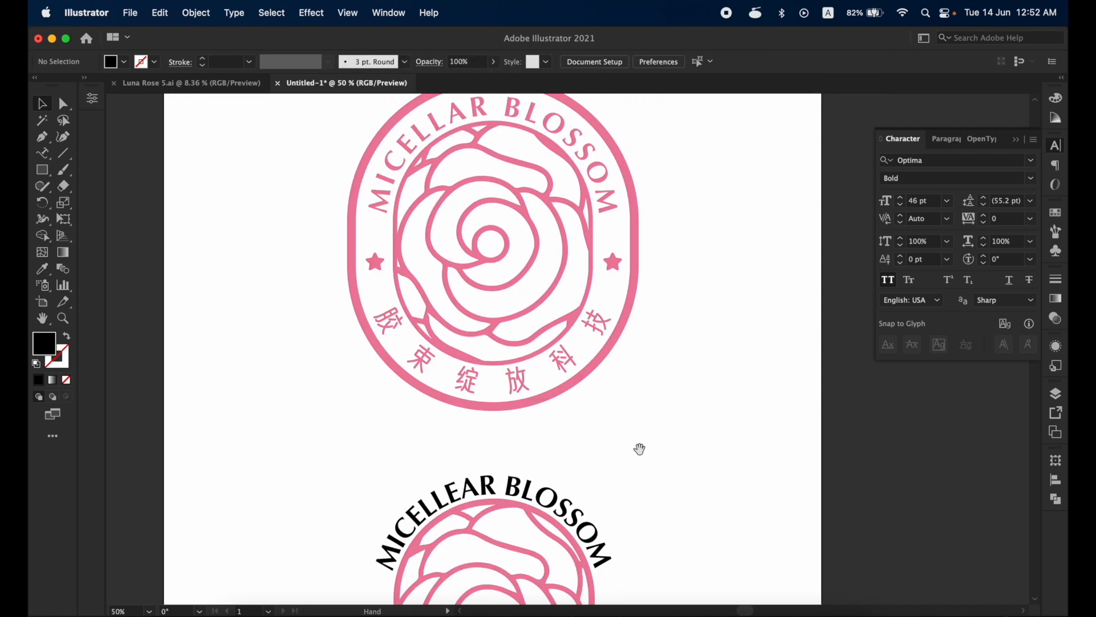
{"action": "left_click", "coordinate": [573, 506]}
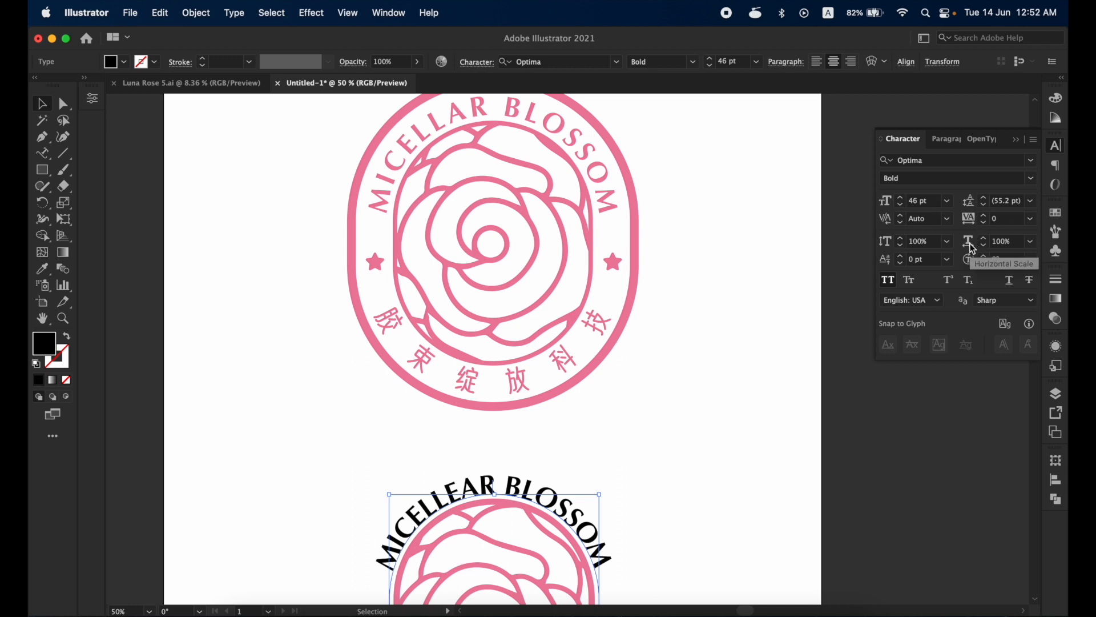
{"action": "left_click", "coordinate": [1031, 241]}
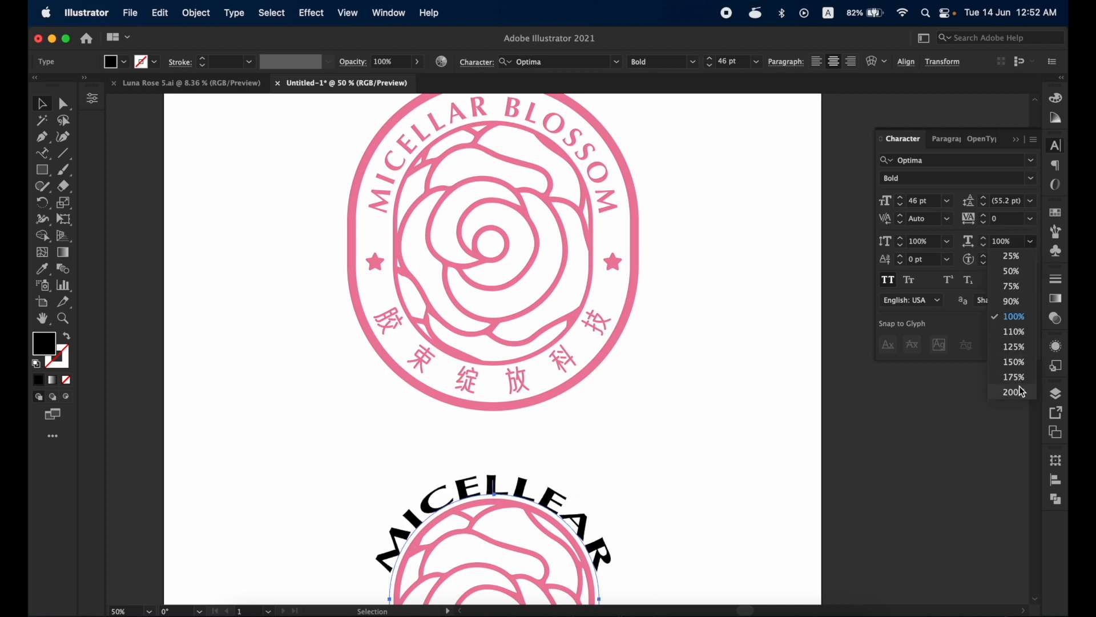
{"action": "left_click", "coordinate": [973, 239]}
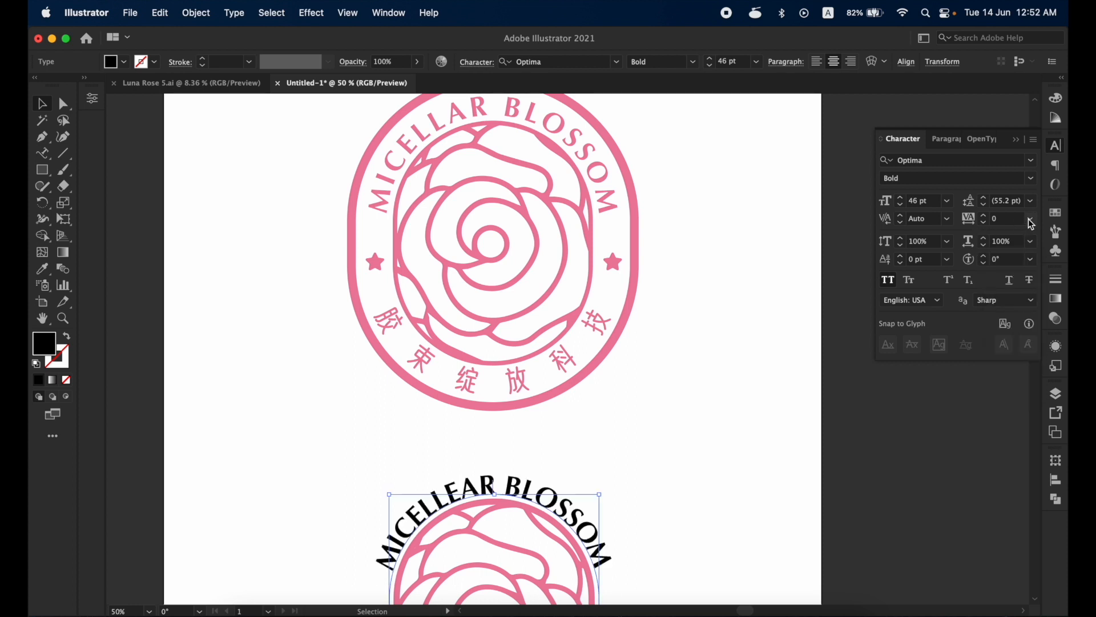
{"action": "left_click", "coordinate": [1032, 224]}
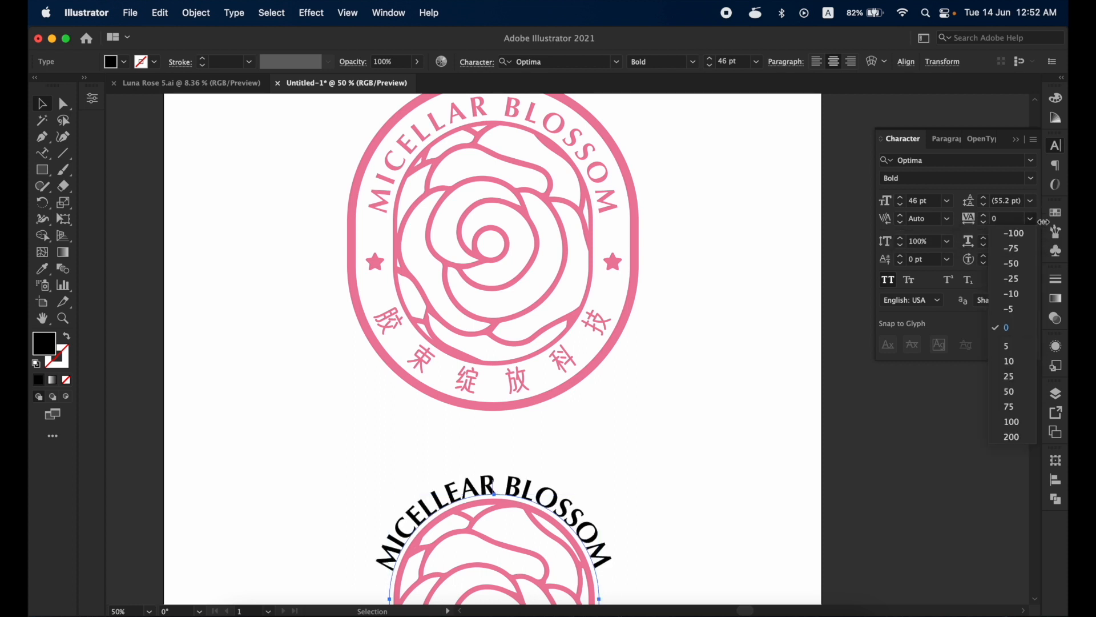
{"action": "left_click", "coordinate": [1022, 401]}
{"action": "left_click_drag", "start_coordinate": [736, 419], "coordinate": [712, 281]}
{"action": "left_click", "coordinate": [763, 320]}
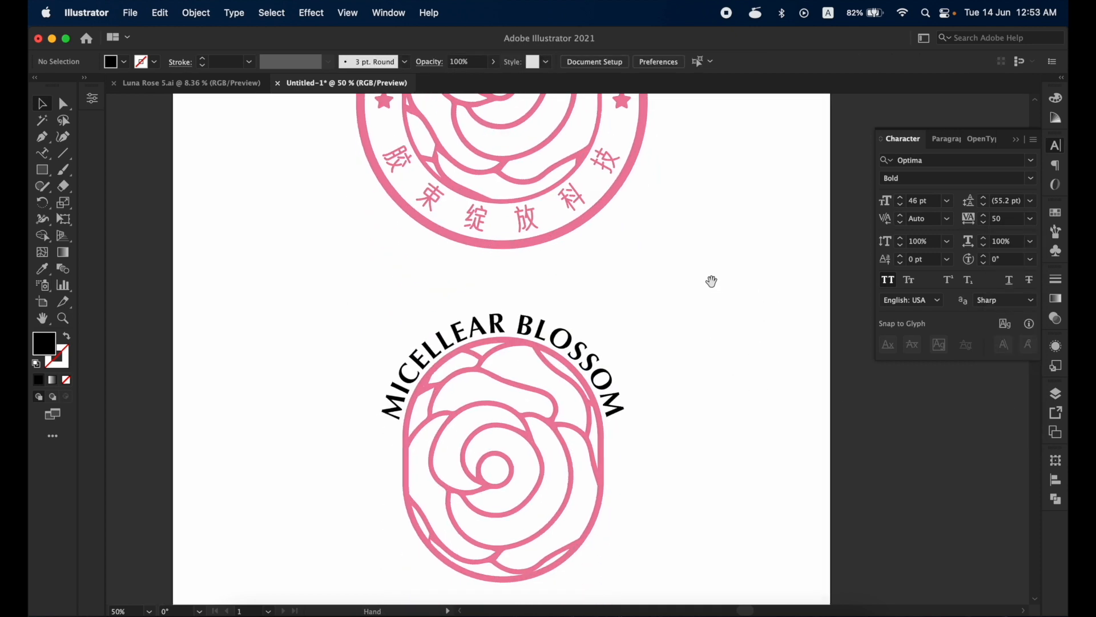
- Duplicate the lettering flipped onto the capsule path's lower curve and set the copy's baseline shift to -33 pt
{"action": "left_click", "coordinate": [545, 329]}
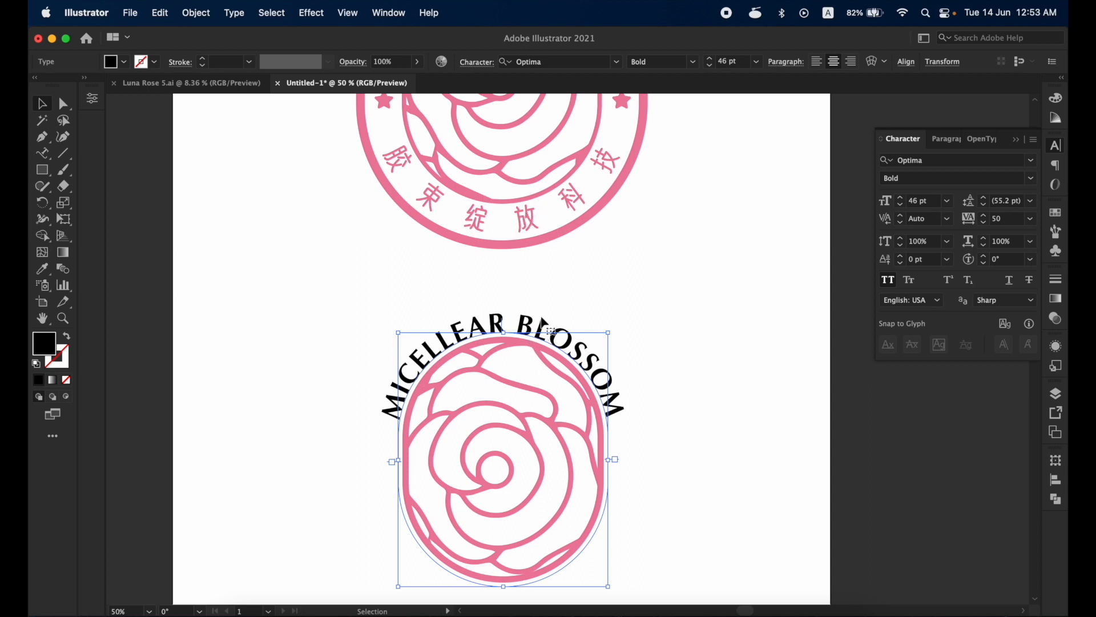
{"action": "key", "text": "a"}
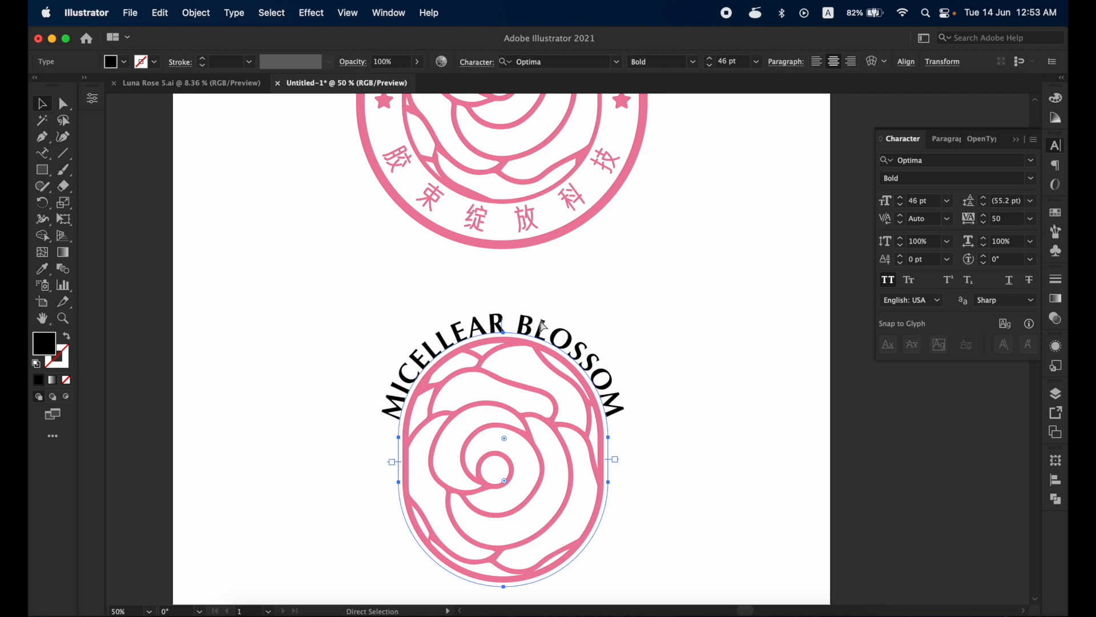
{"action": "key", "text": "v"}
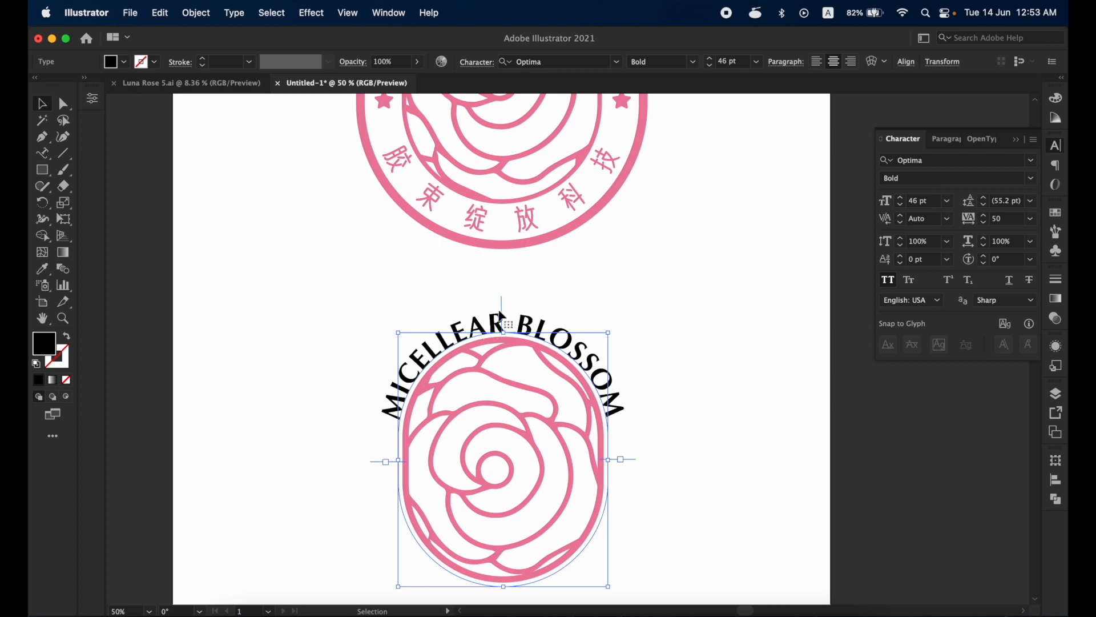
{"action": "left_click_drag", "start_coordinate": [502, 298], "coordinate": [503, 585]}
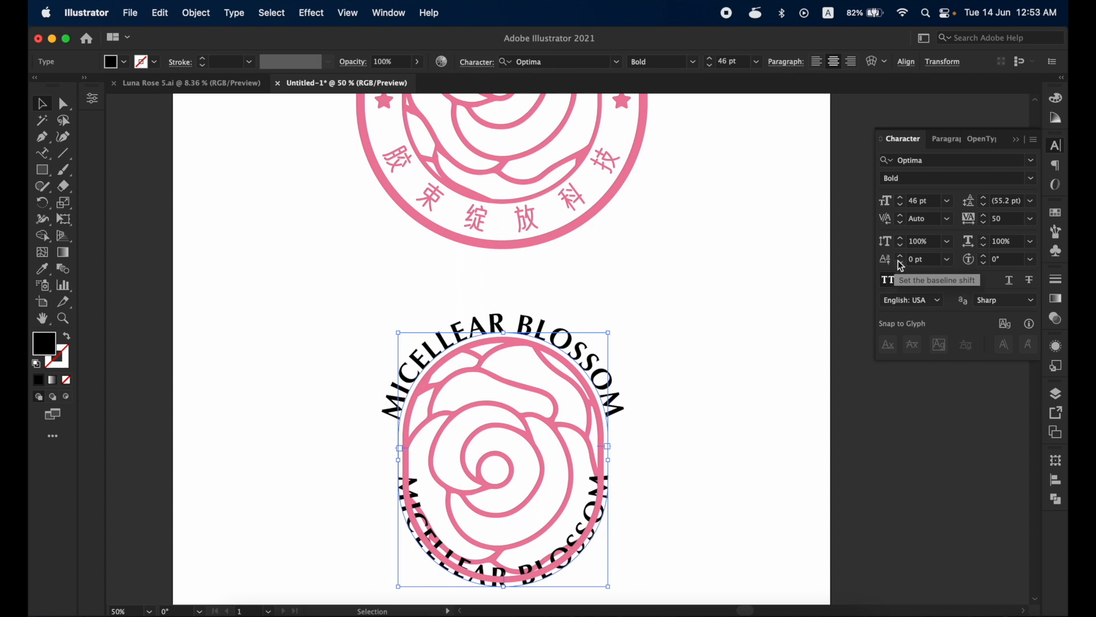
{"action": "left_click_drag", "start_coordinate": [901, 268], "coordinate": [901, 268]}
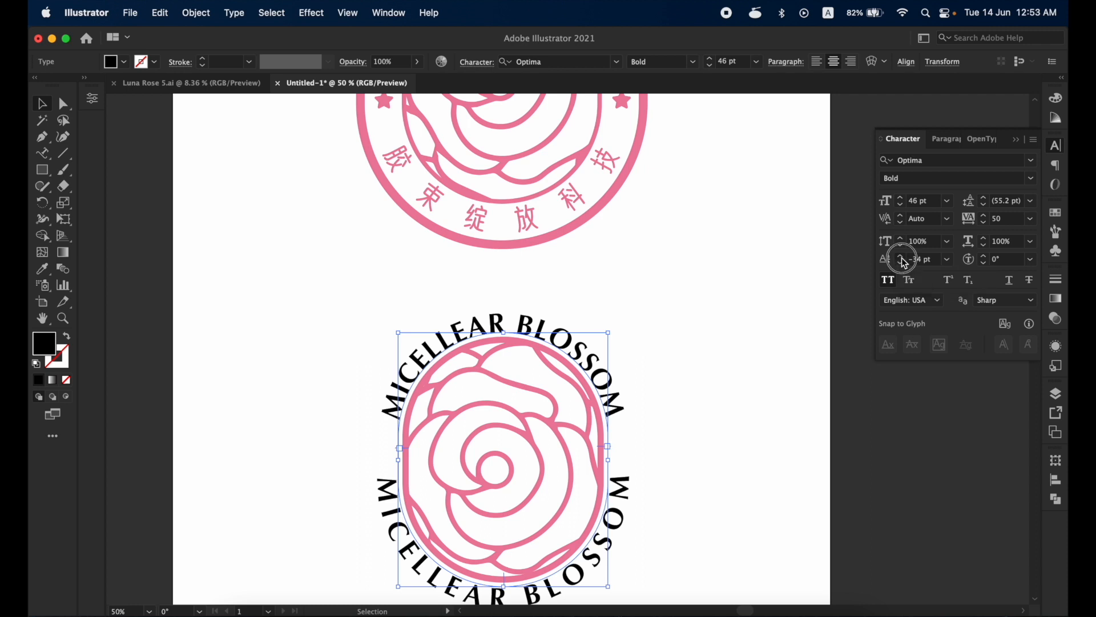
{"action": "left_click", "coordinate": [901, 258]}
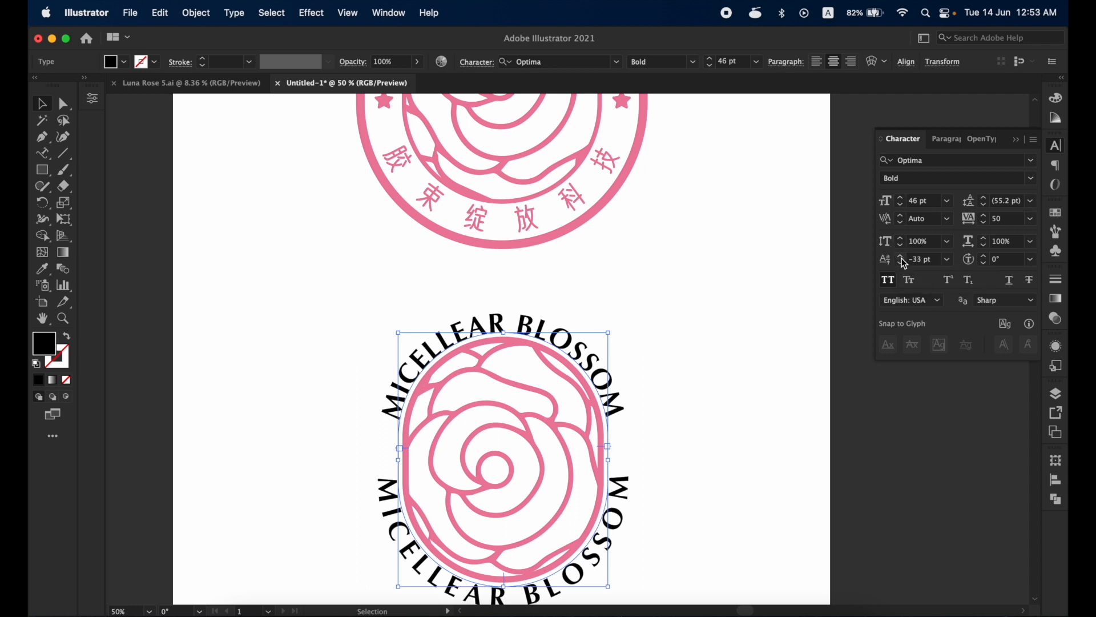
- Replace the lower lettering with the Chinese text 胶束绽放科技 copied from the reference emblem, then deselect it
{"action": "double_click", "coordinate": [472, 225]}
{"action": "double_click", "coordinate": [477, 221]}
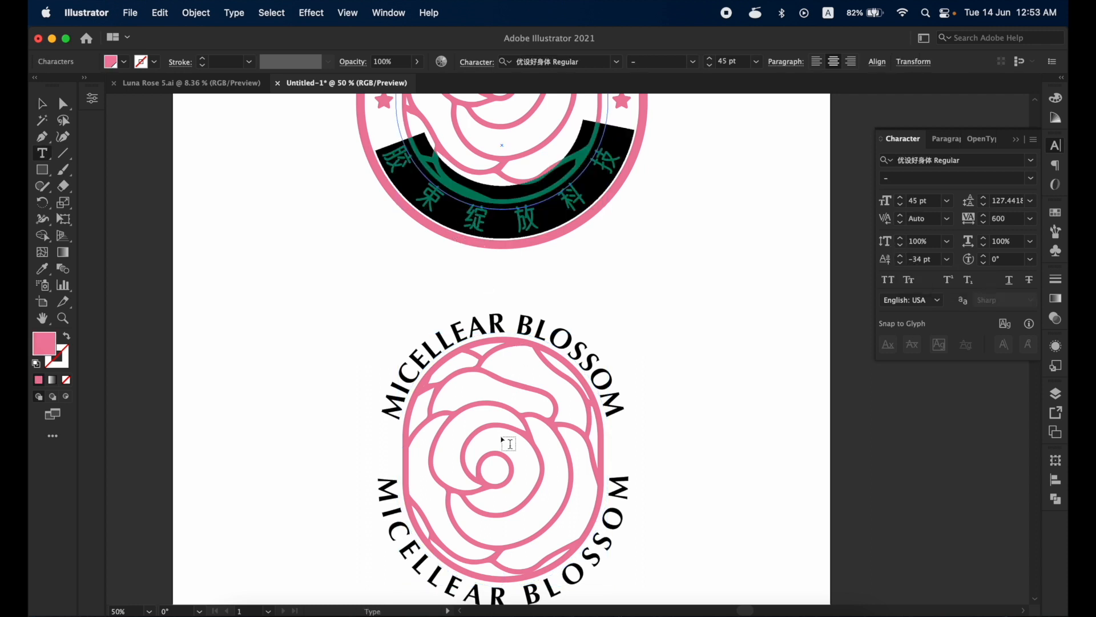
{"action": "triple_click", "coordinate": [544, 588]}
{"action": "type", "text": "胶东绽放科技"}
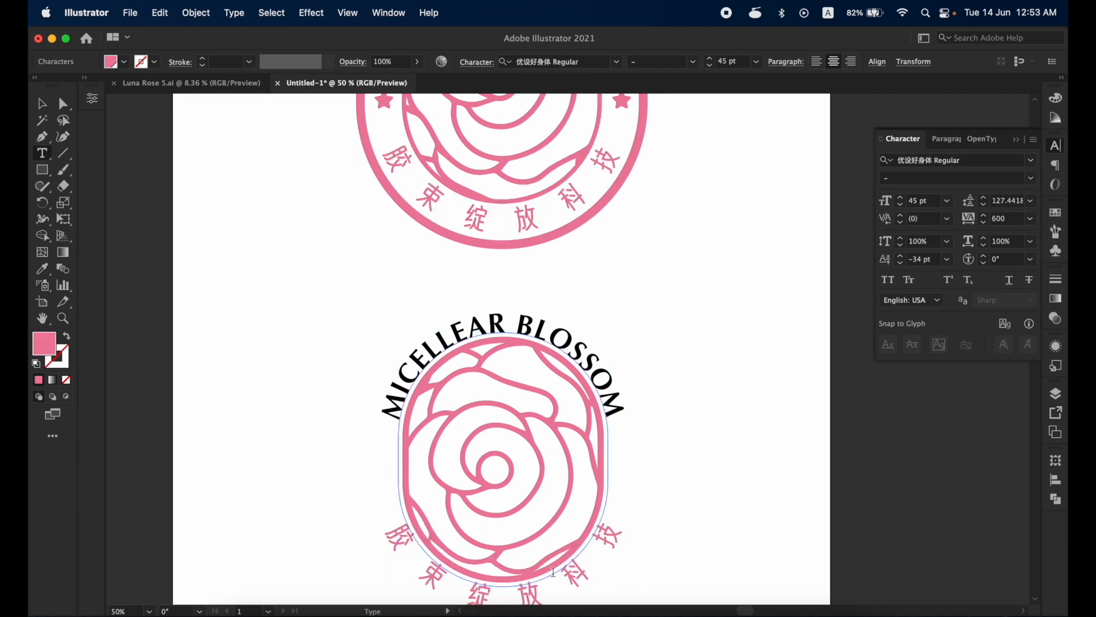
{"action": "key", "text": "Escape"}
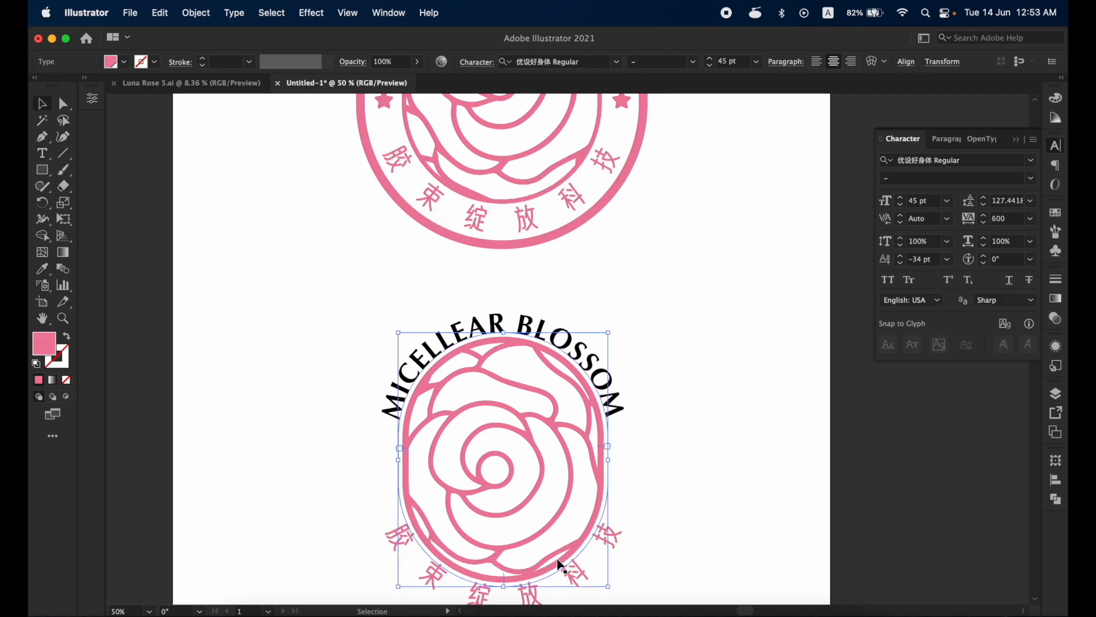
{"action": "left_click", "coordinate": [600, 179]}
{"action": "left_click", "coordinate": [715, 415]}
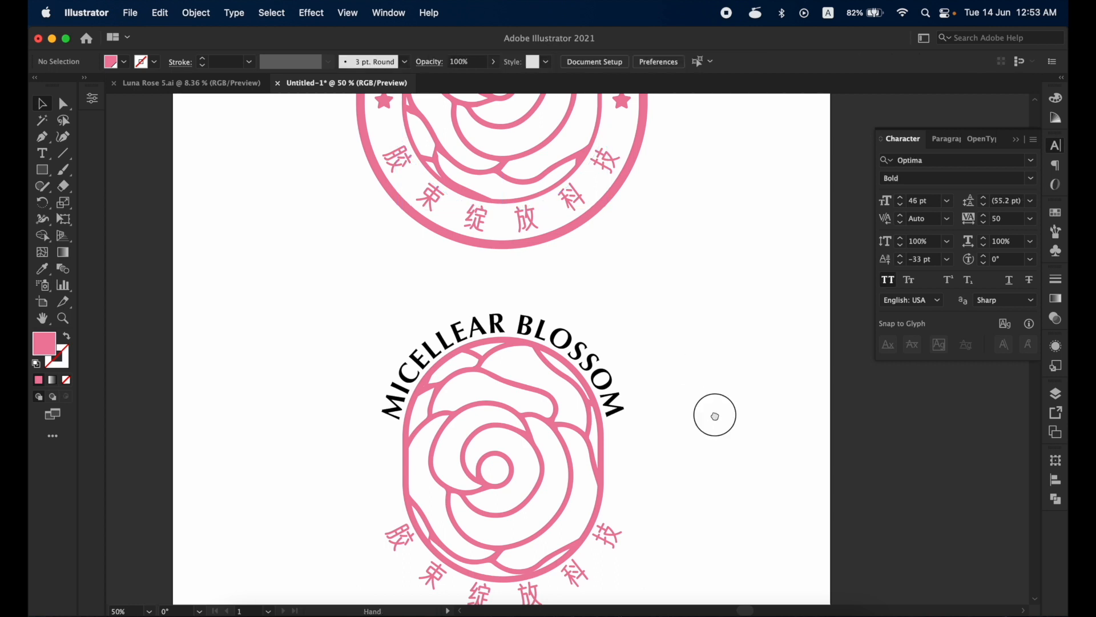
- Fill the upper arched English lettering with the emblem's pink swatch and deselect it
{"action": "scroll", "coordinate": [714, 415], "scroll_direction": "down", "scroll_amount": 4}
{"action": "left_click", "coordinate": [588, 234]}
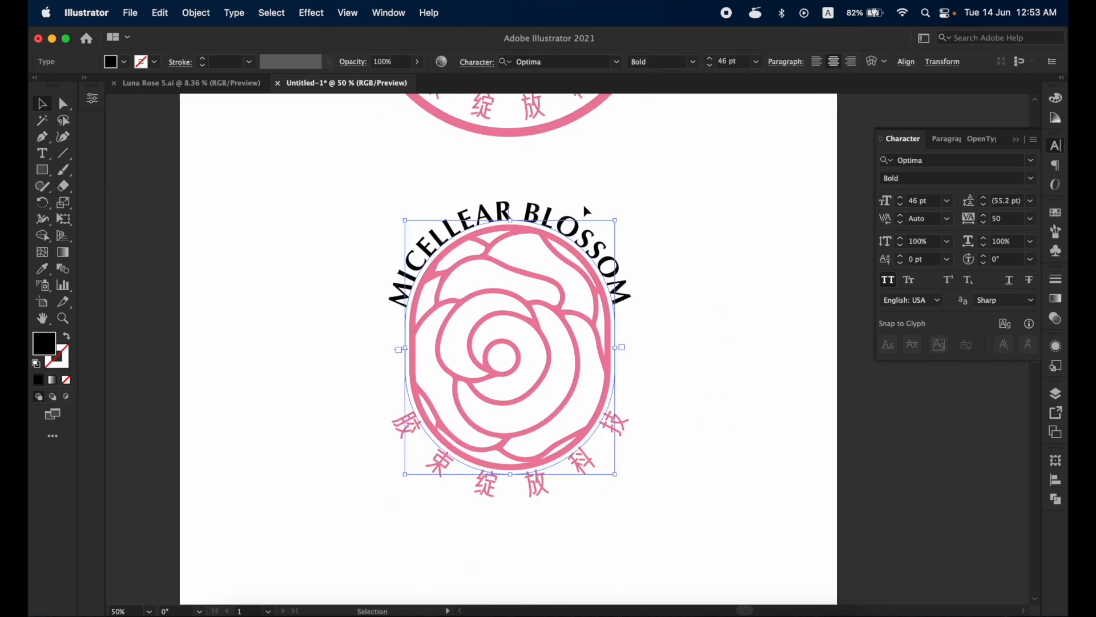
{"action": "left_click", "coordinate": [1063, 213]}
{"action": "left_click", "coordinate": [926, 279]}
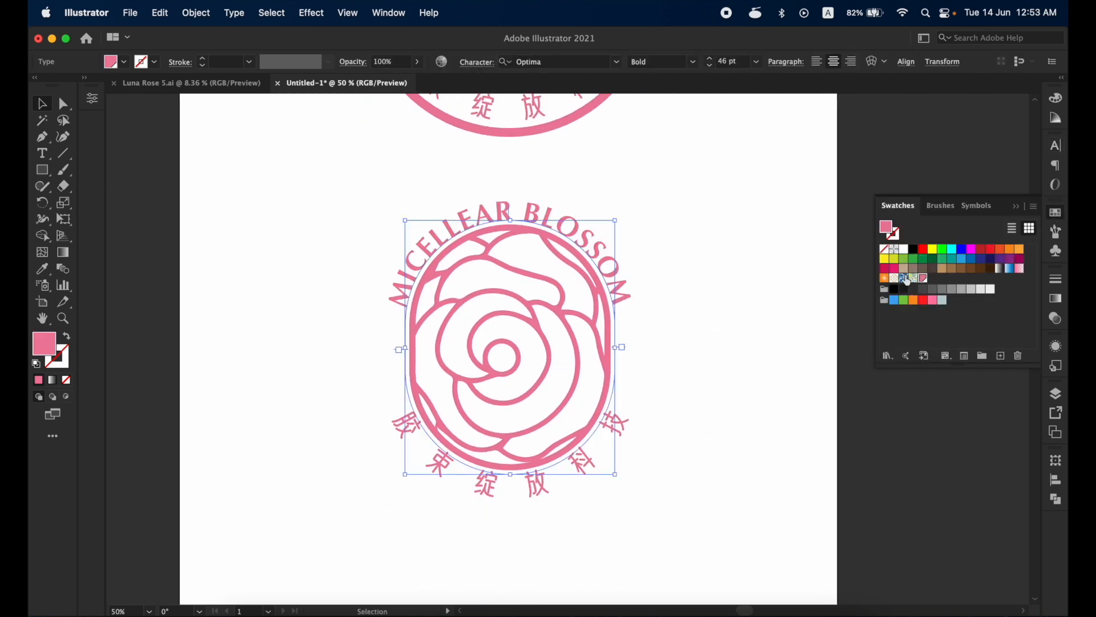
{"action": "left_click", "coordinate": [750, 271]}
- Create a five-pointed pink star with radii of 25 px and 50 px in the blank area beside the emblems
{"action": "key", "text": "super+minus"}
{"action": "key", "text": "super+minus"}
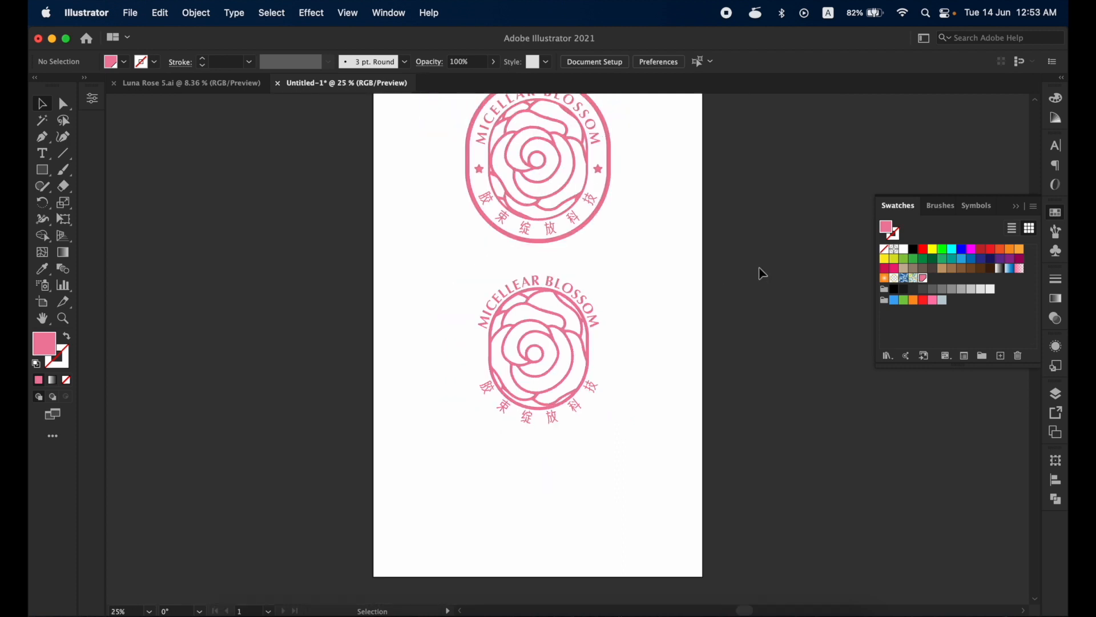
{"action": "scroll", "coordinate": [705, 357], "scroll_direction": "up", "scroll_amount": 3}
{"action": "left_click", "coordinate": [42, 170]}
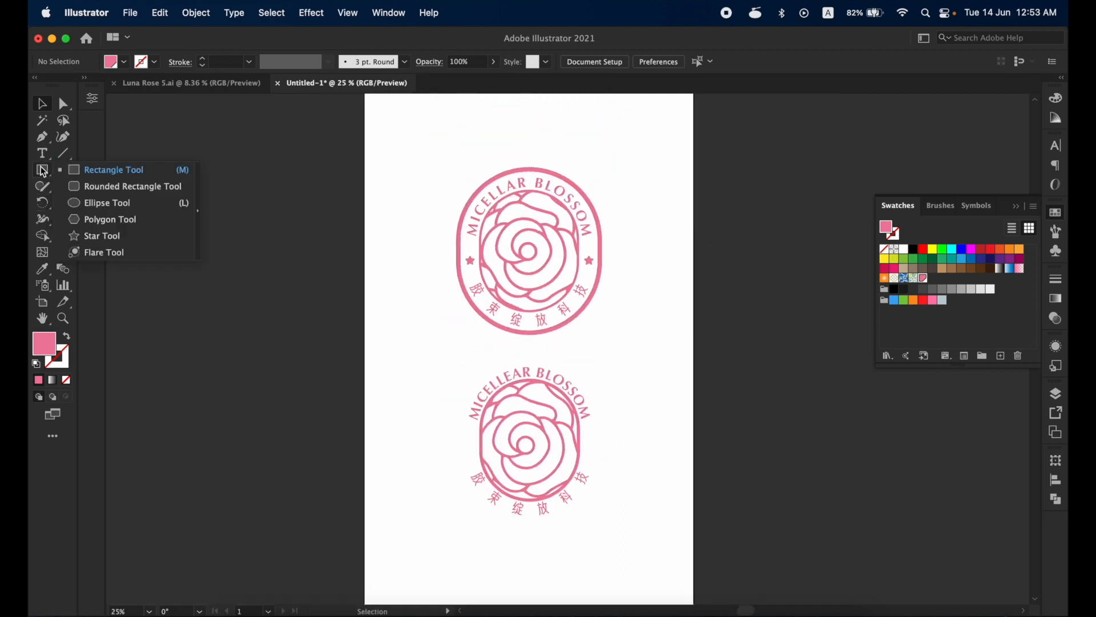
{"action": "left_click", "coordinate": [94, 239]}
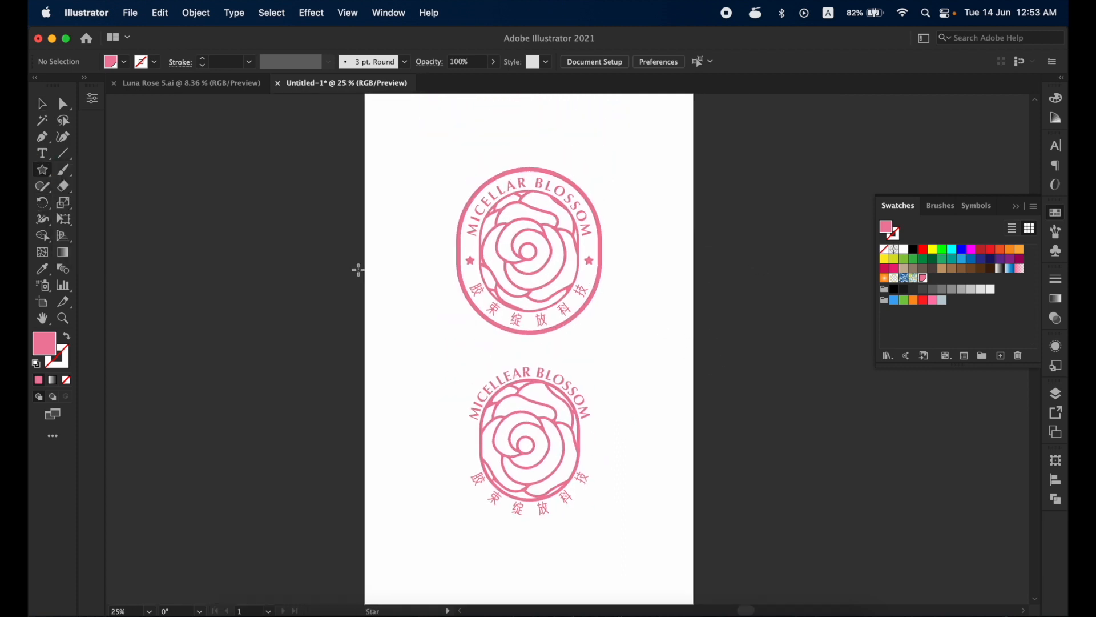
{"action": "left_click", "coordinate": [398, 290]}
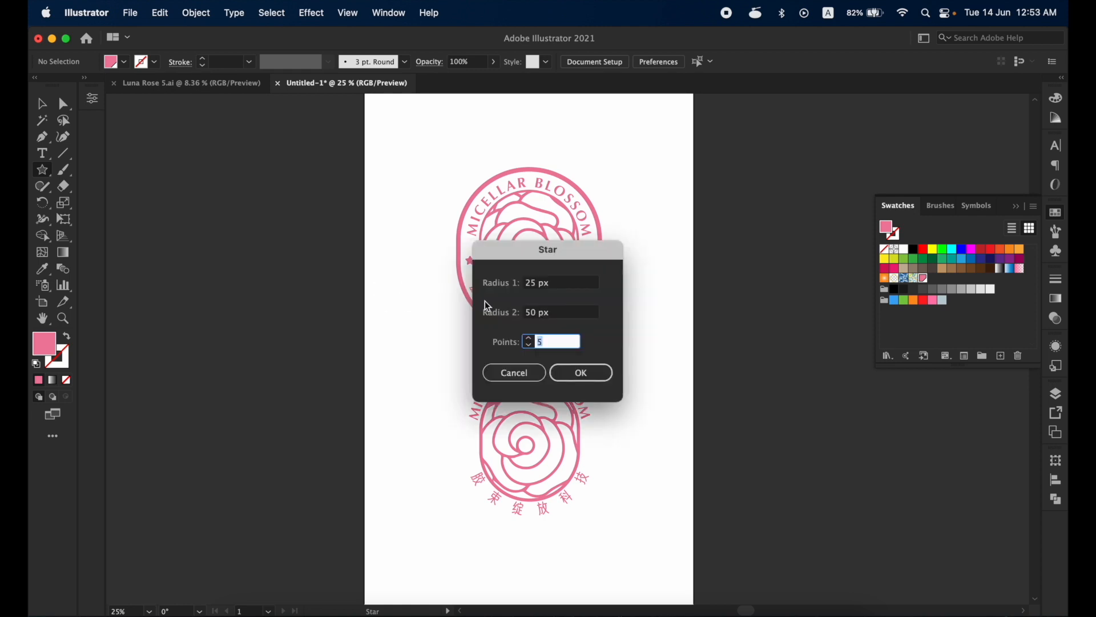
{"action": "left_click", "coordinate": [587, 373]}
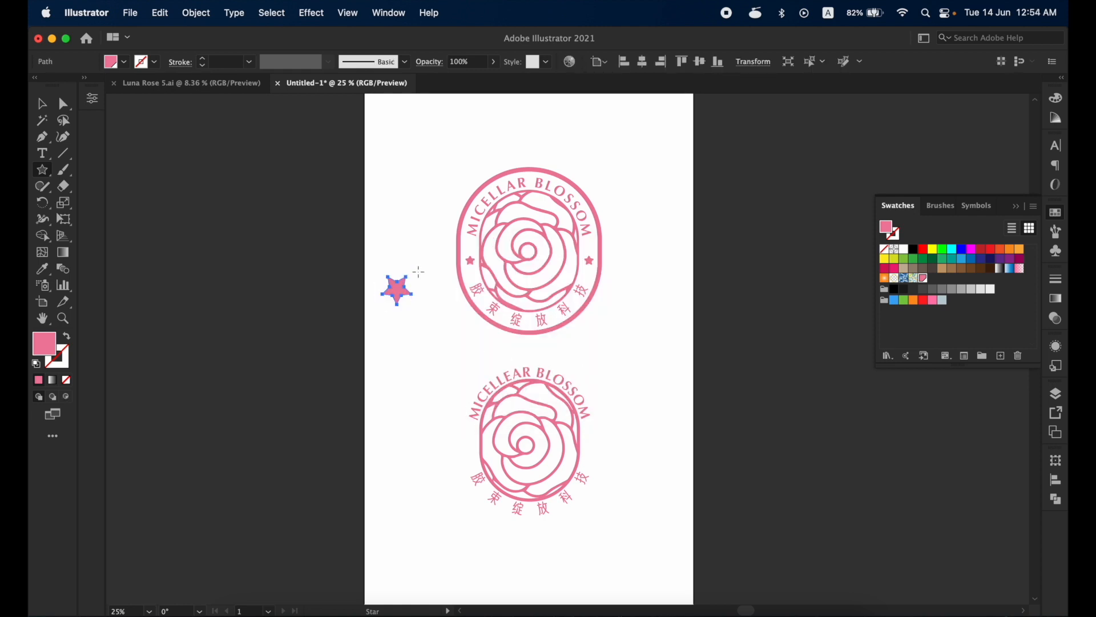
- Shrink the star, turn it upright and place it just outside the new capsule's left side, between the two letterings
{"action": "key", "text": "v"}
{"action": "left_click_drag", "start_coordinate": [417, 271], "coordinate": [477, 445]}
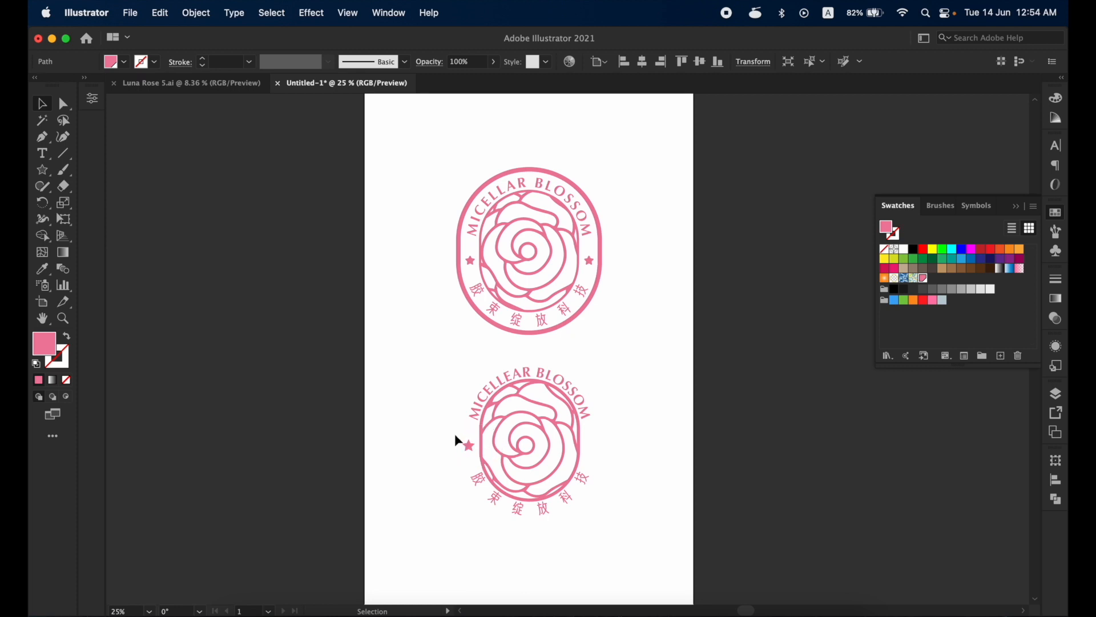
{"action": "left_click", "coordinate": [455, 440]}
- Slightly round the corners of the small star with the Direct Selection tool
{"action": "key", "text": "z"}
{"action": "left_click_drag", "start_coordinate": [431, 418], "coordinate": [514, 489]}
{"action": "key", "text": "v"}
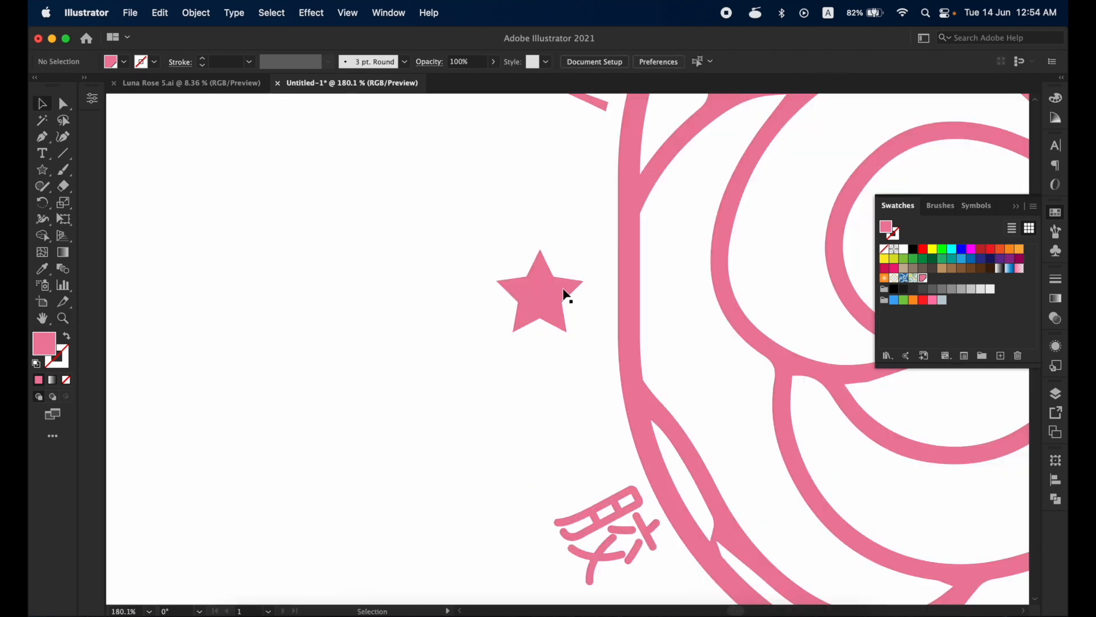
{"action": "left_click", "coordinate": [542, 294]}
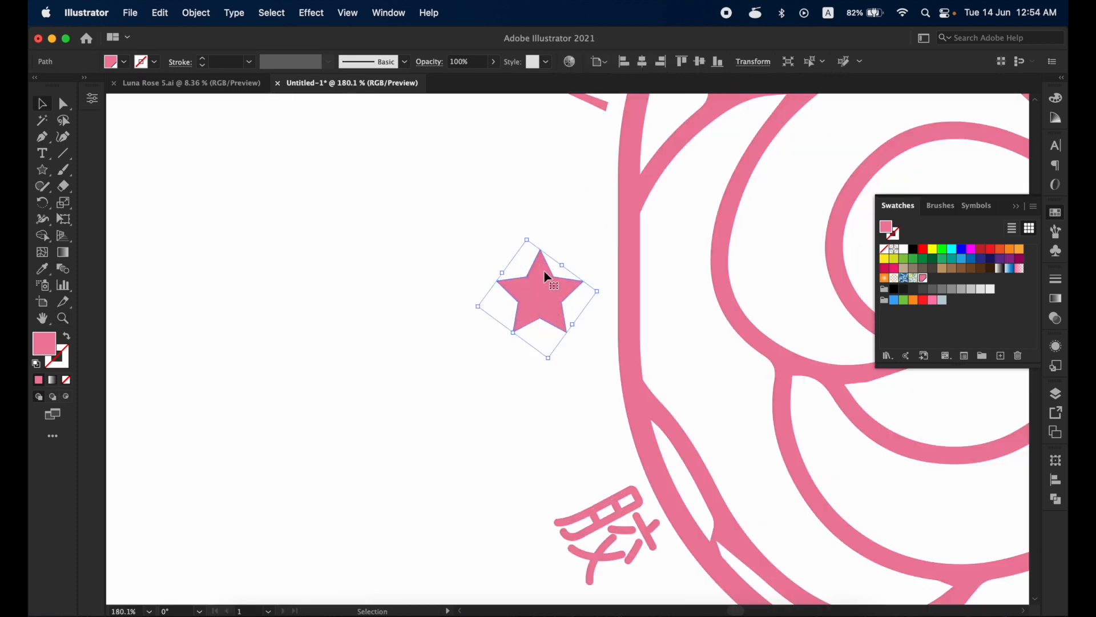
{"action": "key", "text": "a"}
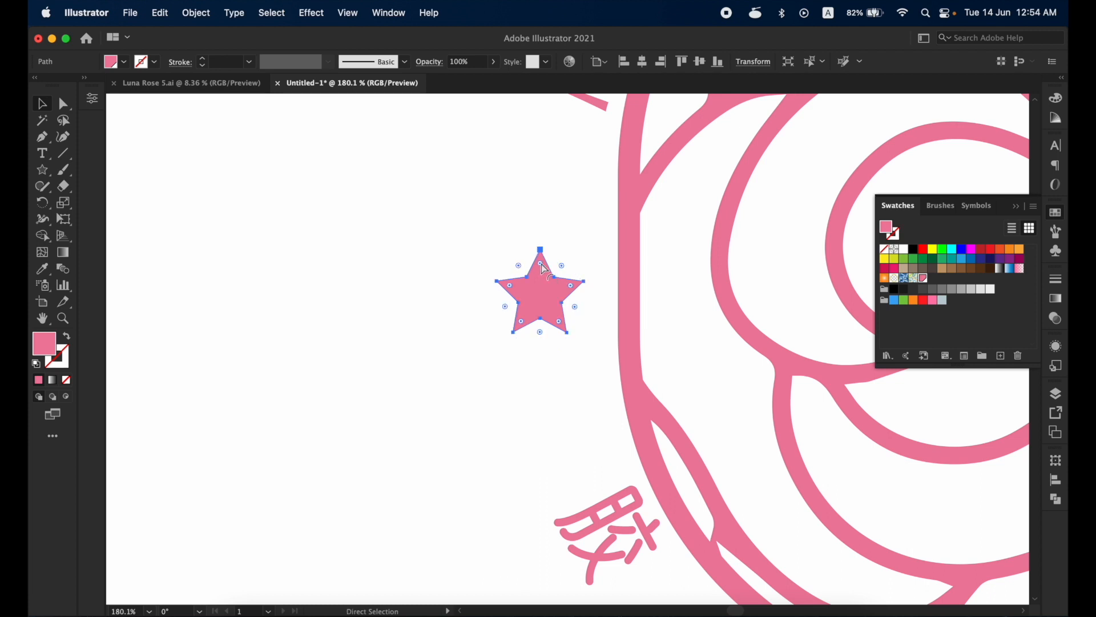
{"action": "left_click_drag", "start_coordinate": [540, 262], "coordinate": [544, 263]}
{"action": "left_click", "coordinate": [533, 211]}
{"action": "key", "text": "ctrl+0"}
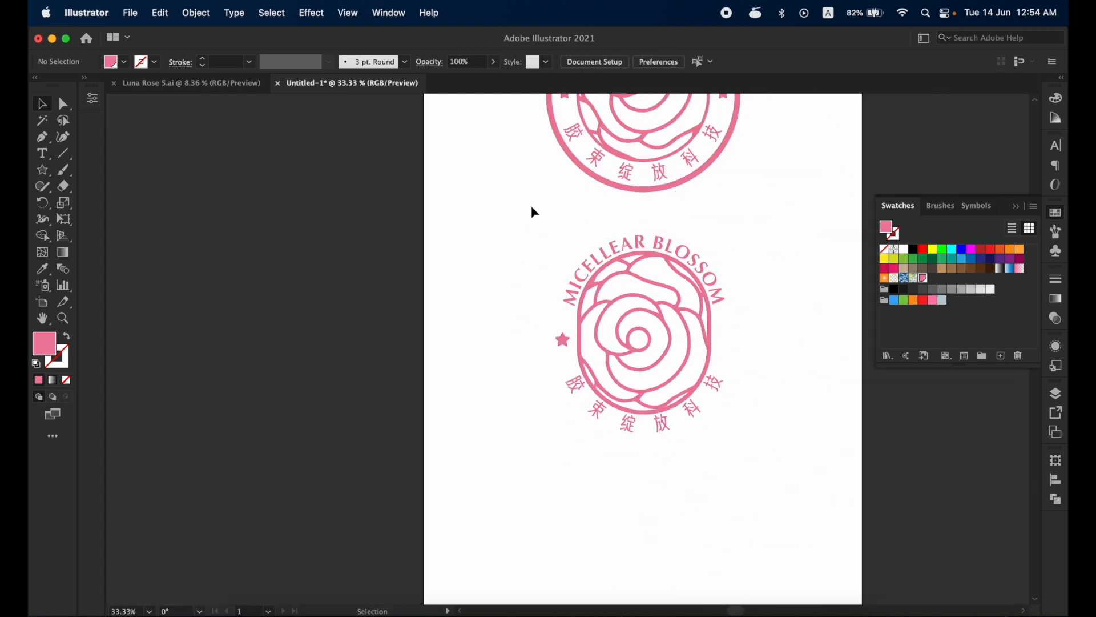
- Adjust the star's position beside the capsule and duplicate it horizontally to the capsule's opposite side
{"action": "key", "text": "v"}
{"action": "left_click_drag", "start_coordinate": [565, 338], "coordinate": [566, 343]}
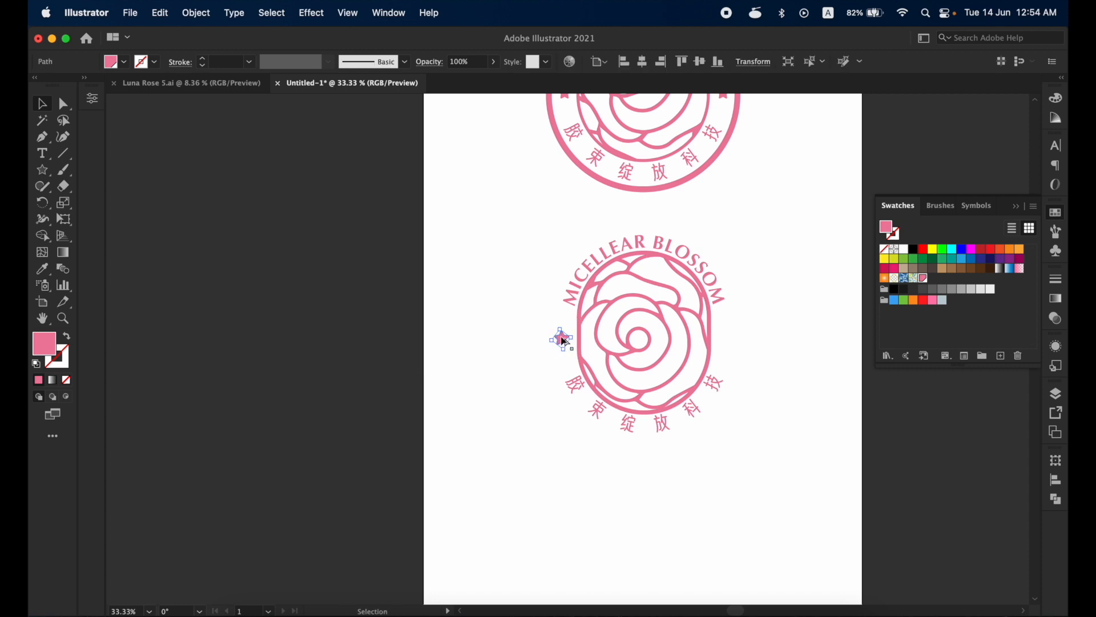
{"action": "left_click", "coordinate": [565, 341]}
{"action": "key", "text": "a"}
{"action": "key", "text": "ctrl+plus"}
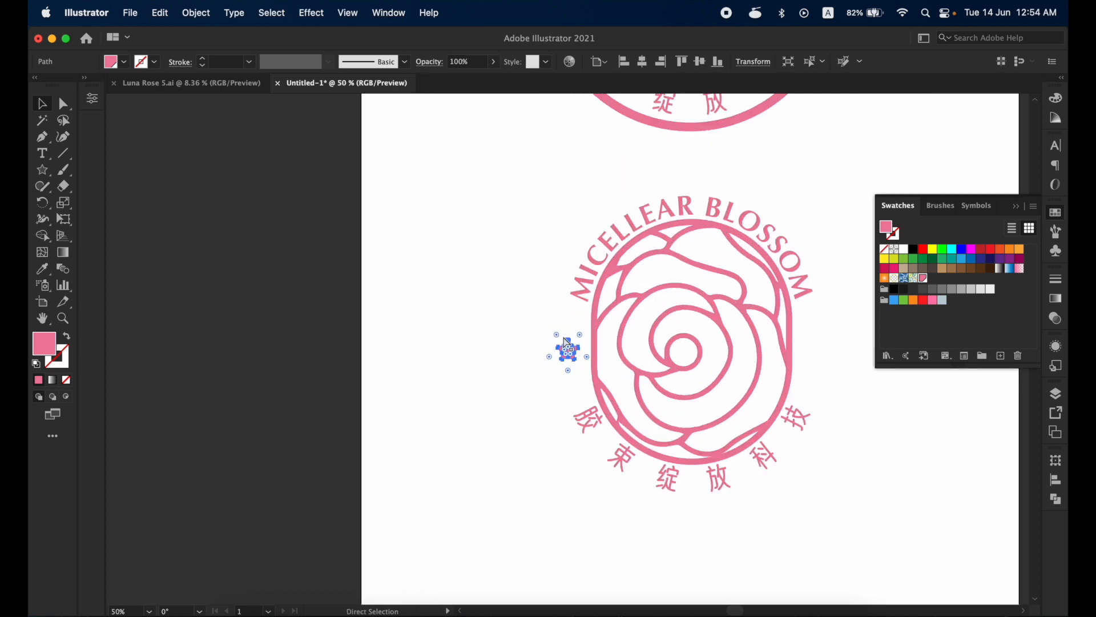
{"action": "key", "text": "v"}
{"action": "left_click_drag", "start_coordinate": [572, 355], "coordinate": [812, 353]}
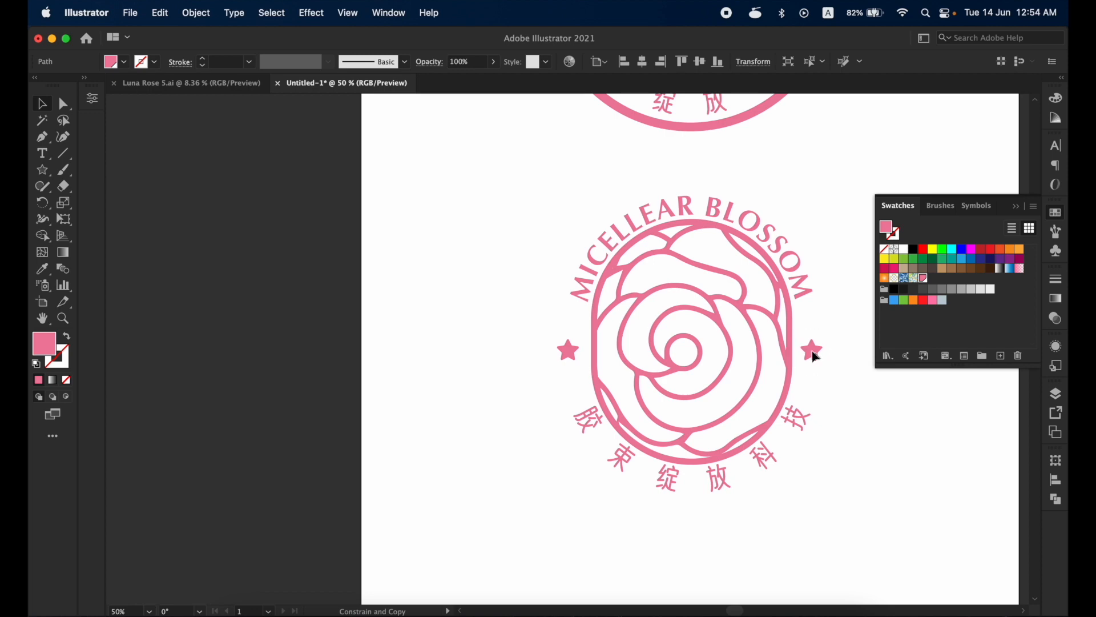
{"action": "left_click", "coordinate": [826, 206]}
- Offset the capsule outline outward by 70 px with mitered joins to form the emblem's outer border
{"action": "left_click_drag", "start_coordinate": [818, 206], "coordinate": [768, 490]}
{"action": "left_click_drag", "start_coordinate": [783, 414], "coordinate": [738, 198]}
{"action": "left_click", "coordinate": [657, 322]}
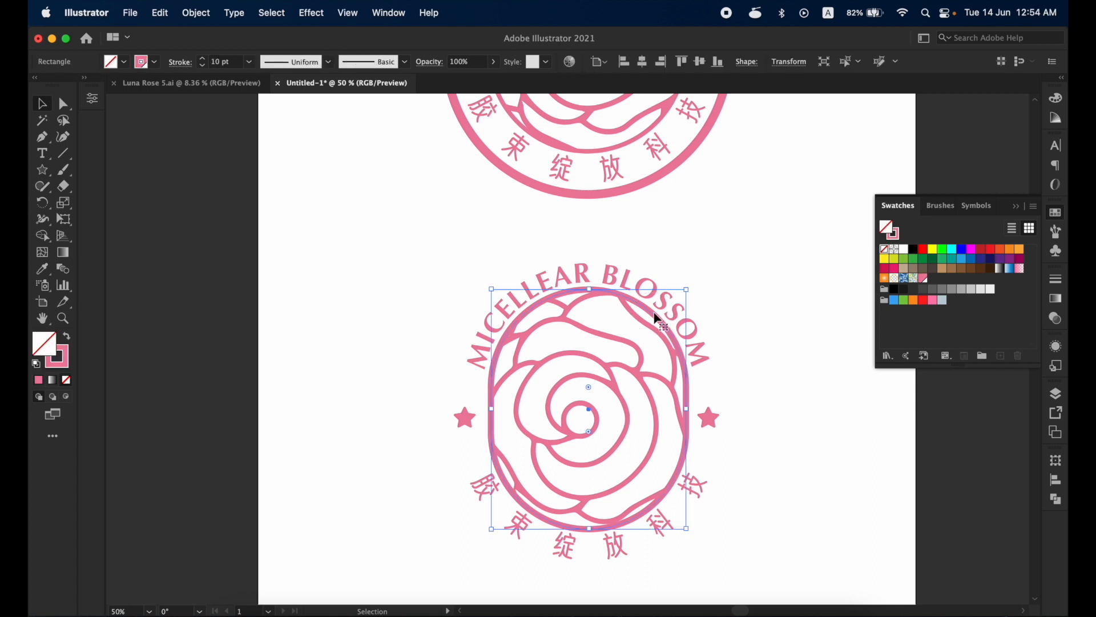
{"action": "left_click", "coordinate": [196, 12]}
{"action": "mouse_move", "coordinate": [260, 376]}
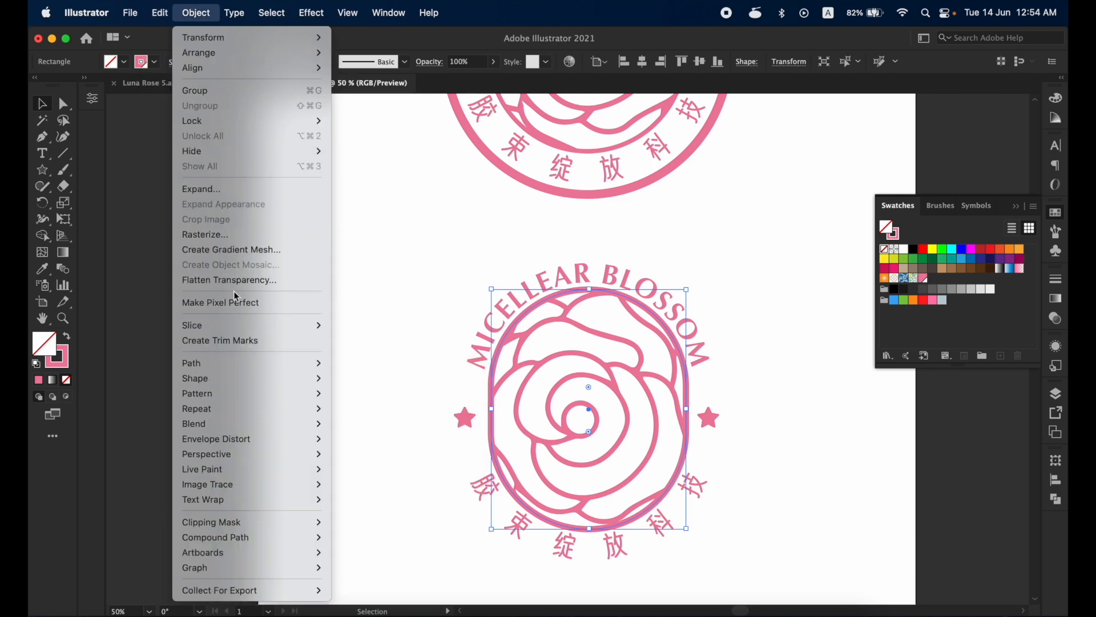
{"action": "mouse_move", "coordinate": [222, 362]}
{"action": "left_click", "coordinate": [374, 416]}
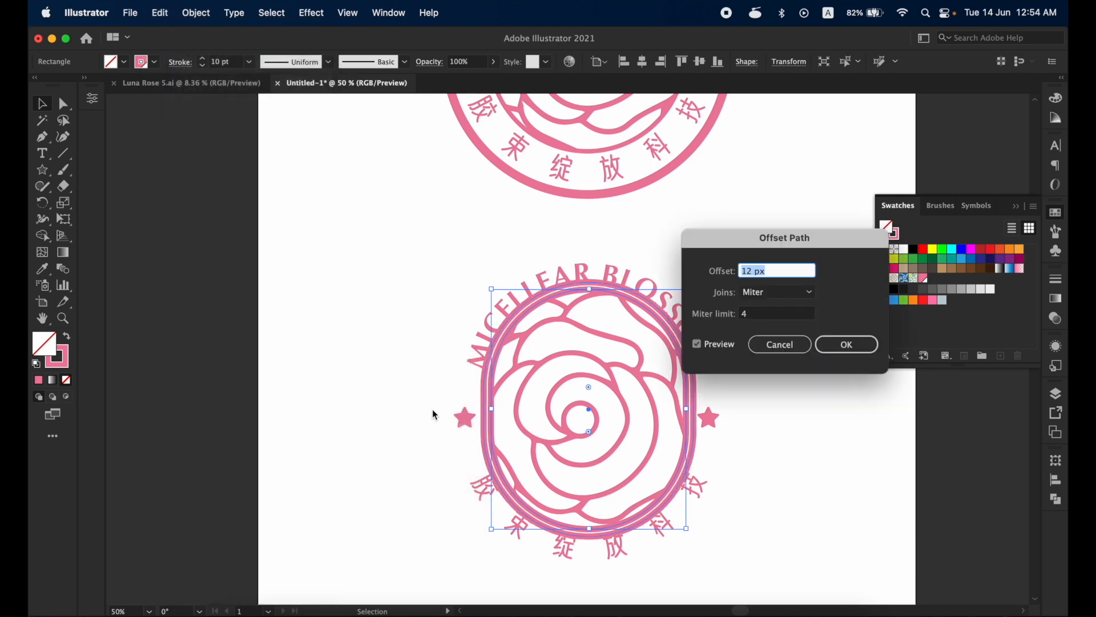
{"action": "left_click_drag", "start_coordinate": [778, 271], "coordinate": [692, 272]}
{"action": "type", "text": "100"}
{"action": "left_click", "coordinate": [757, 314]}
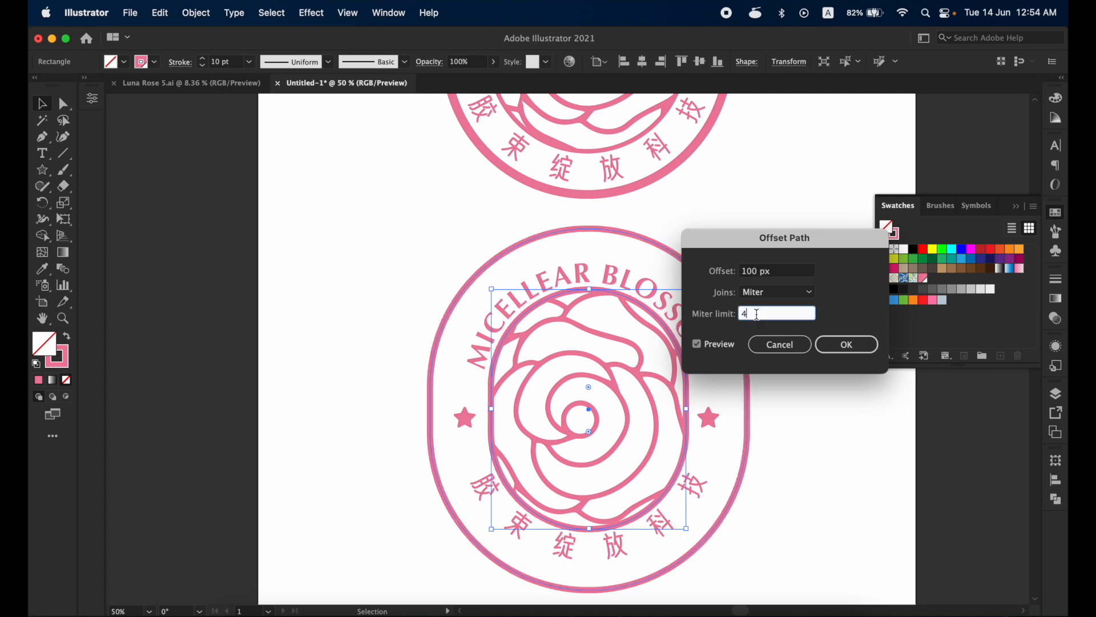
{"action": "left_click", "coordinate": [760, 273]}
{"action": "type", "text": "8"}
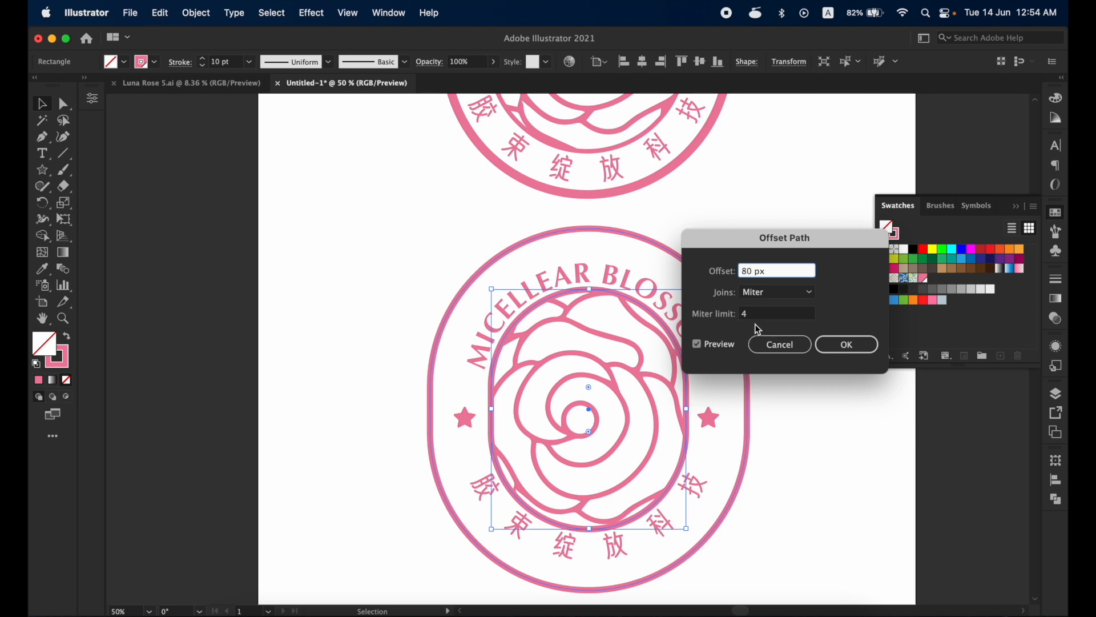
{"action": "key", "text": "Tab"}
{"action": "left_click", "coordinate": [713, 273]}
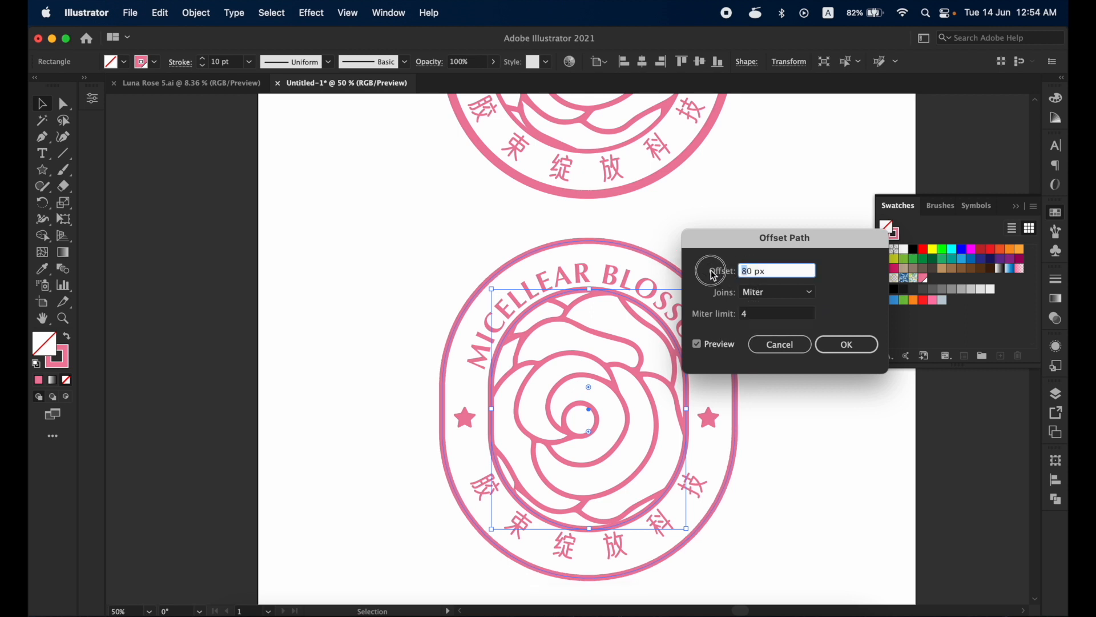
{"action": "left_click", "coordinate": [756, 315]}
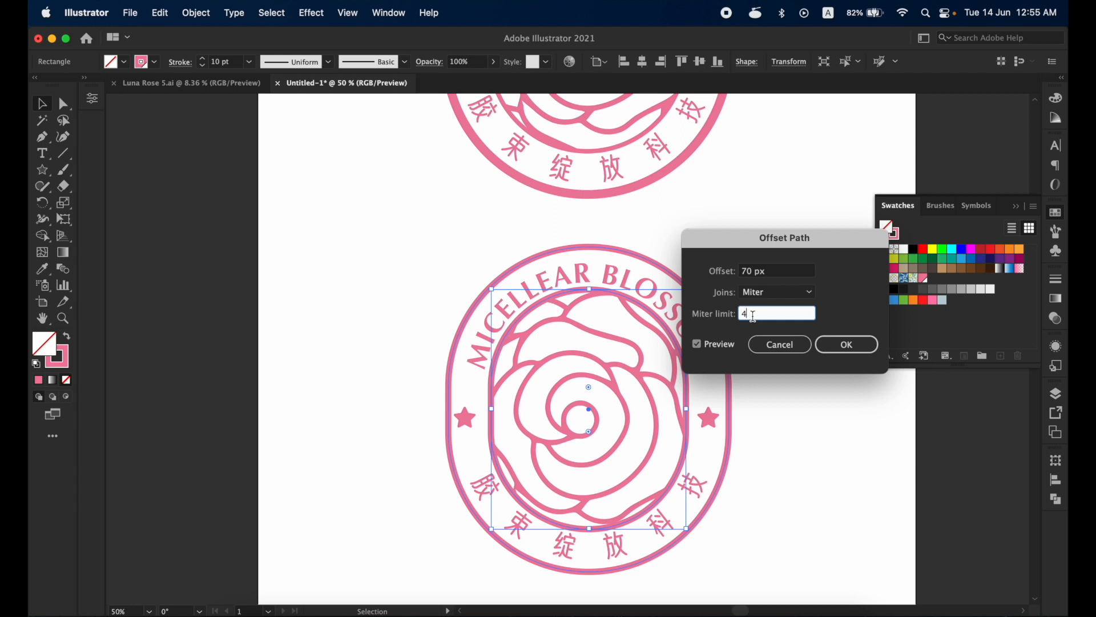
{"action": "left_click", "coordinate": [823, 343]}
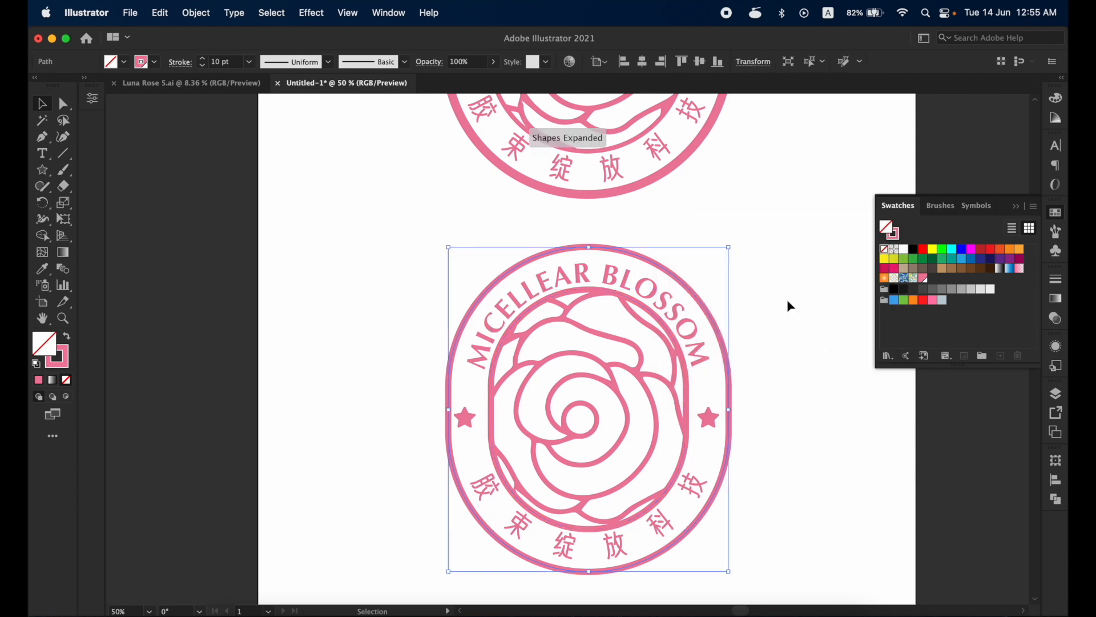
- Try to enlarge the inner capsule by scaling it towards the outer border, then undo the scaling
{"action": "left_click", "coordinate": [644, 309]}
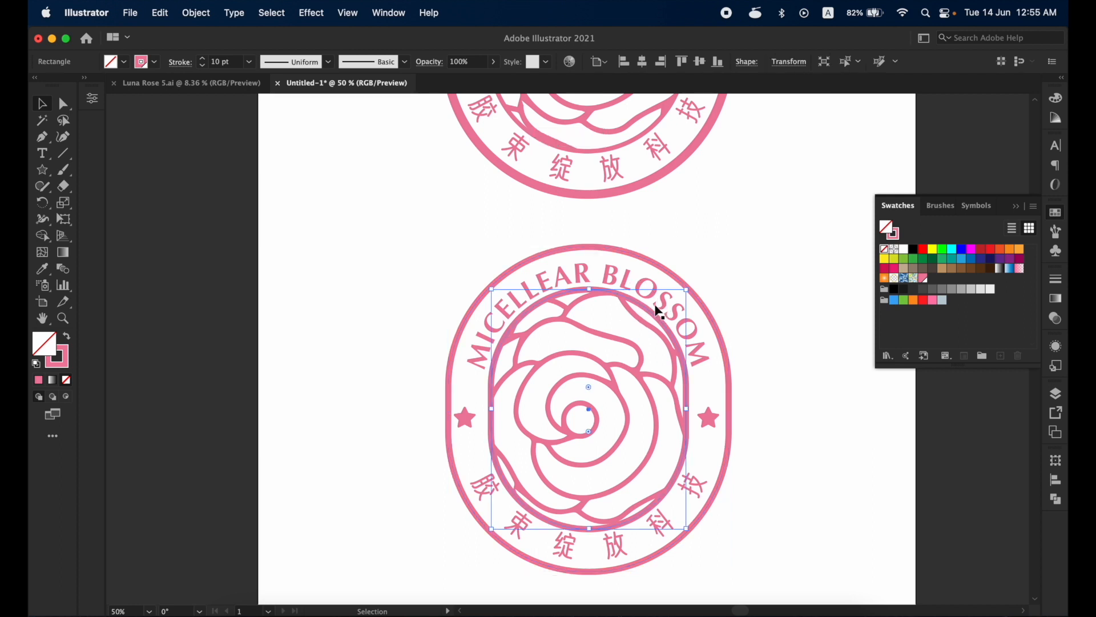
{"action": "left_click_drag", "start_coordinate": [688, 291], "coordinate": [756, 252]}
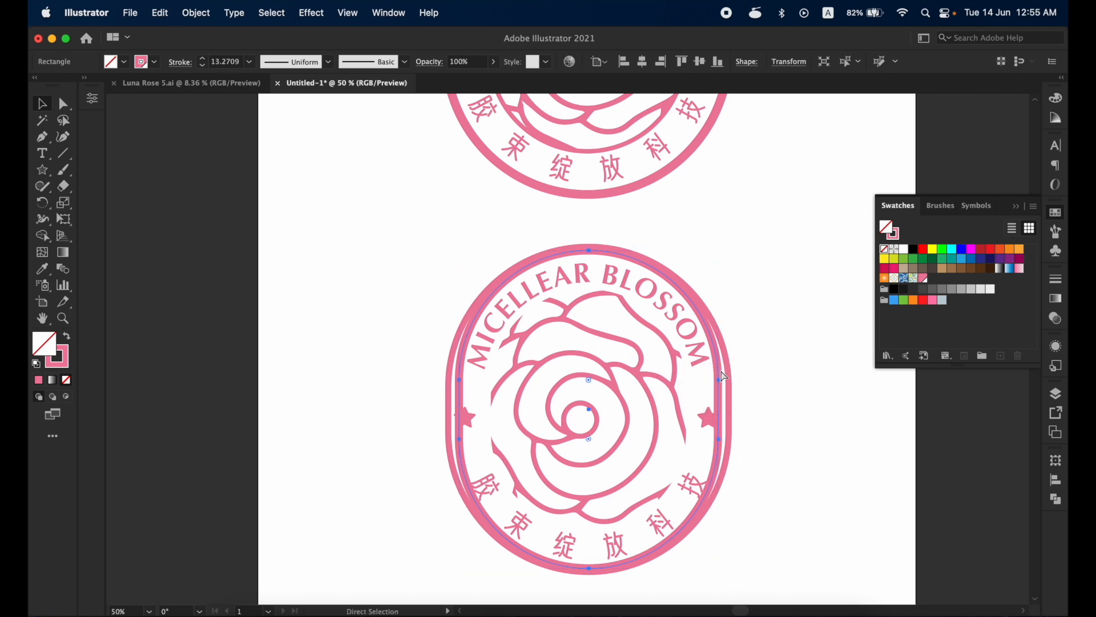
{"action": "key", "text": "super+z"}
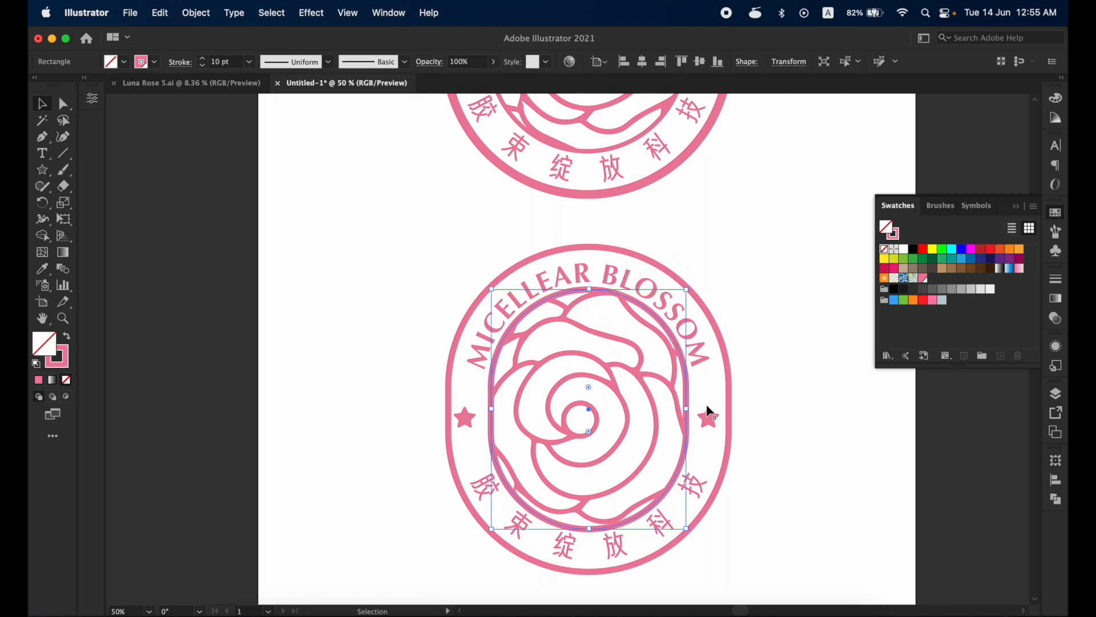
- Set the stroke weight of the emblem's outer border to 12 pt and deselect it
{"action": "left_click", "coordinate": [596, 252]}
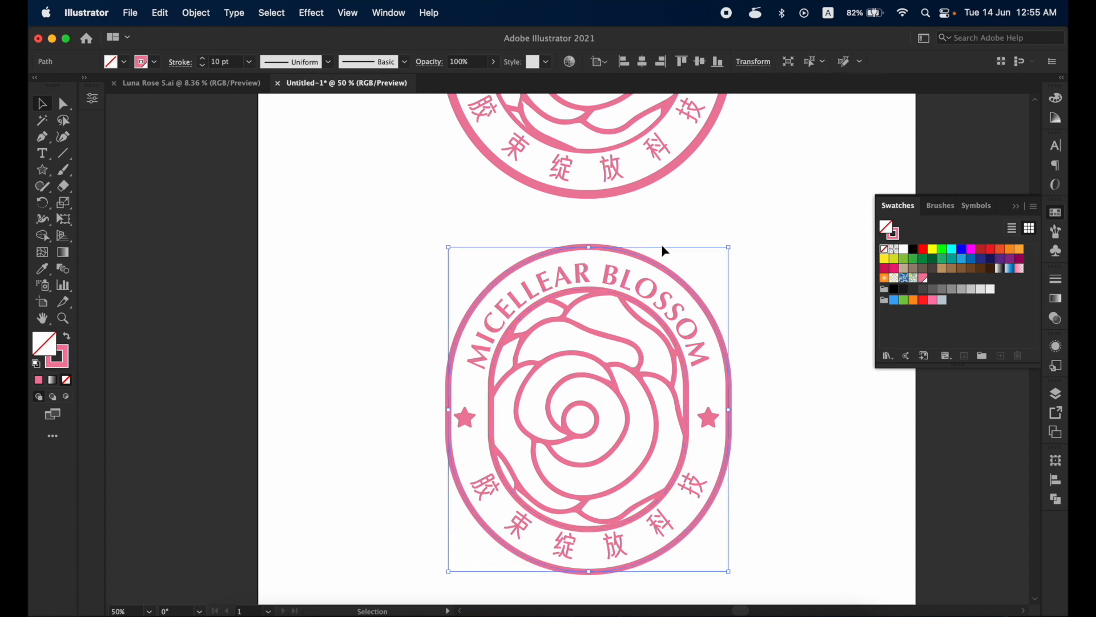
{"action": "left_click", "coordinate": [204, 58]}
{"action": "left_click", "coordinate": [203, 58]}
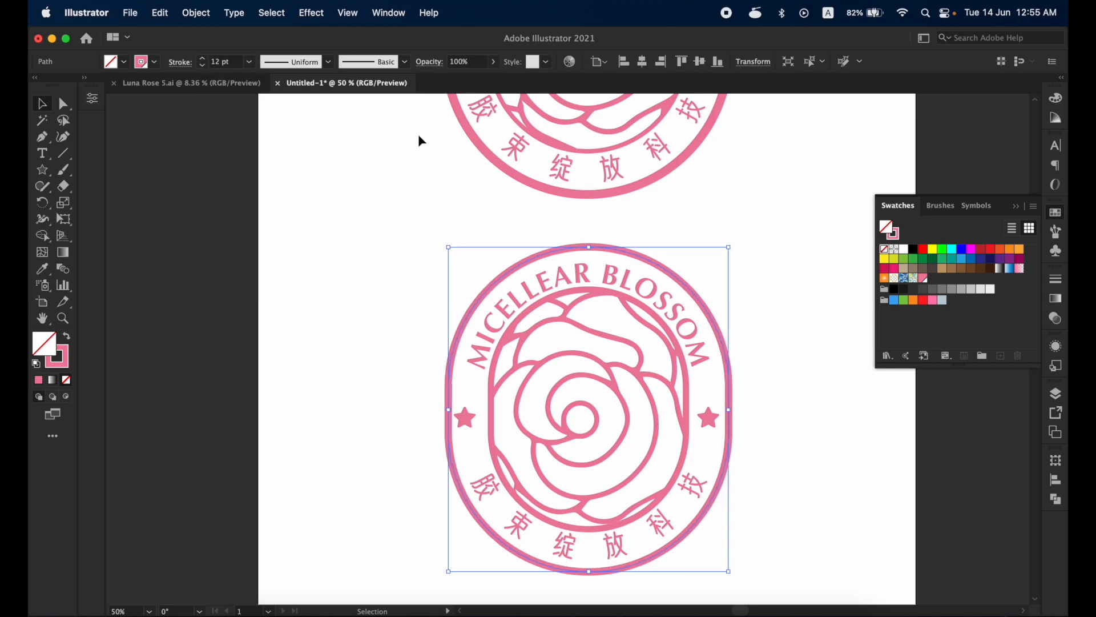
{"action": "left_click", "coordinate": [752, 186]}
- Set the stroke weight of the inner capsule outline to 9 pt
{"action": "key", "text": "space"}
{"action": "left_click_drag", "start_coordinate": [742, 194], "coordinate": [633, 228]}
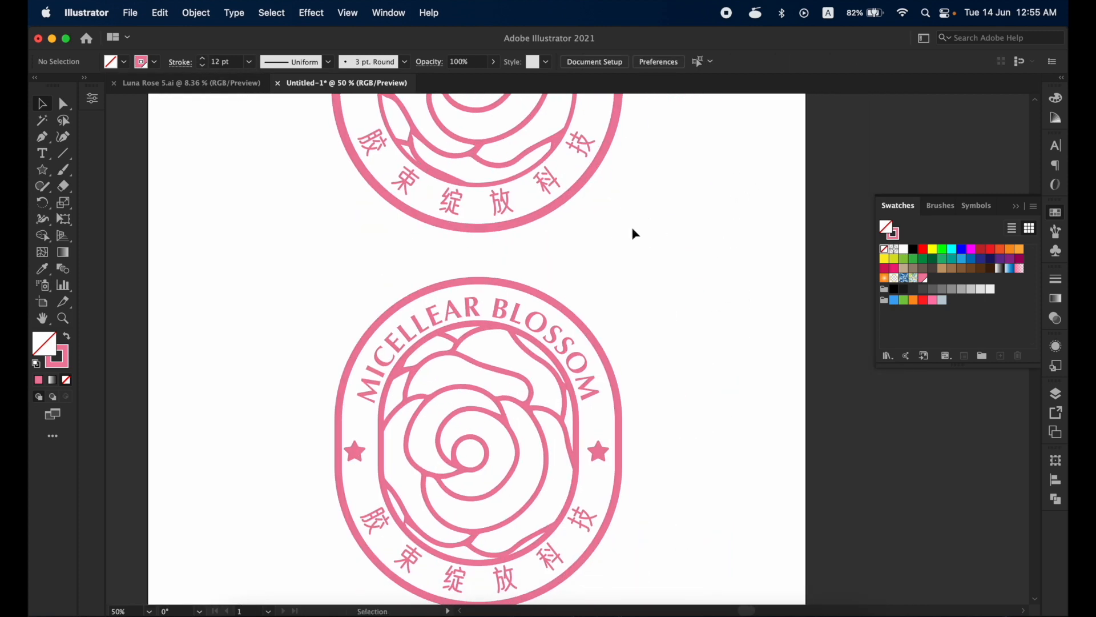
{"action": "key", "text": "super+minus"}
{"action": "left_click_drag", "start_coordinate": [601, 330], "coordinate": [620, 429]}
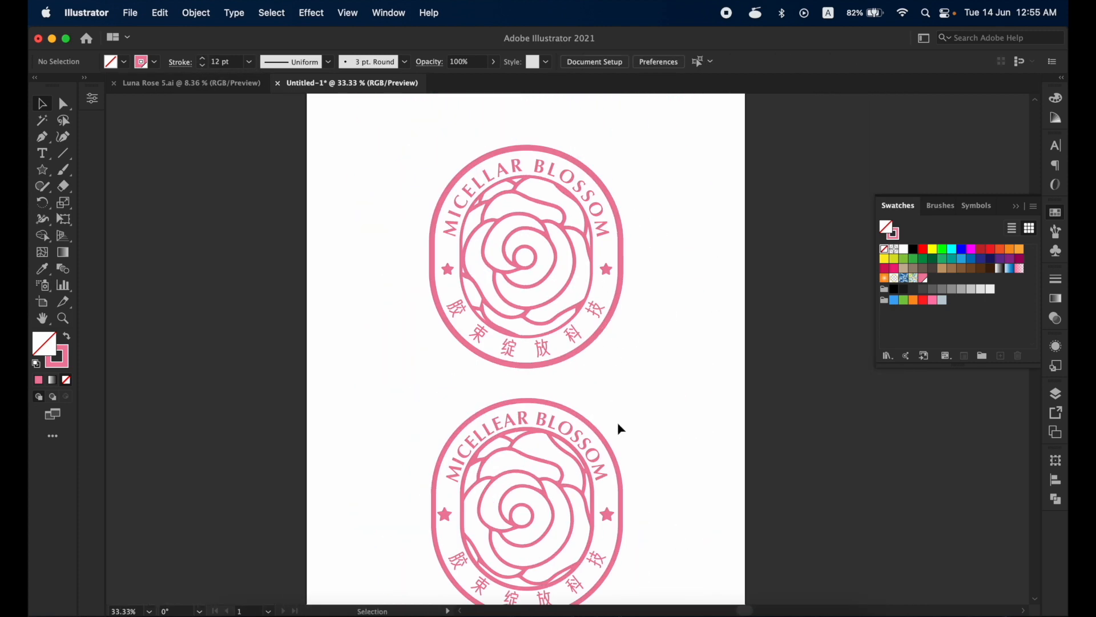
{"action": "left_click", "coordinate": [571, 448]}
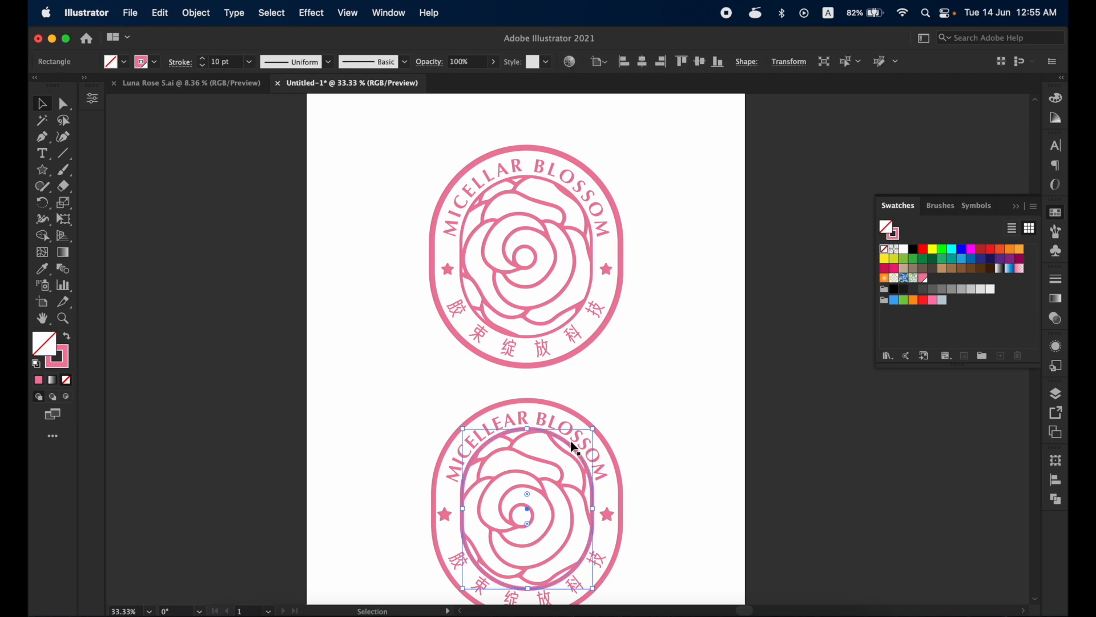
{"action": "left_click", "coordinate": [203, 67]}
{"action": "left_click", "coordinate": [713, 323]}
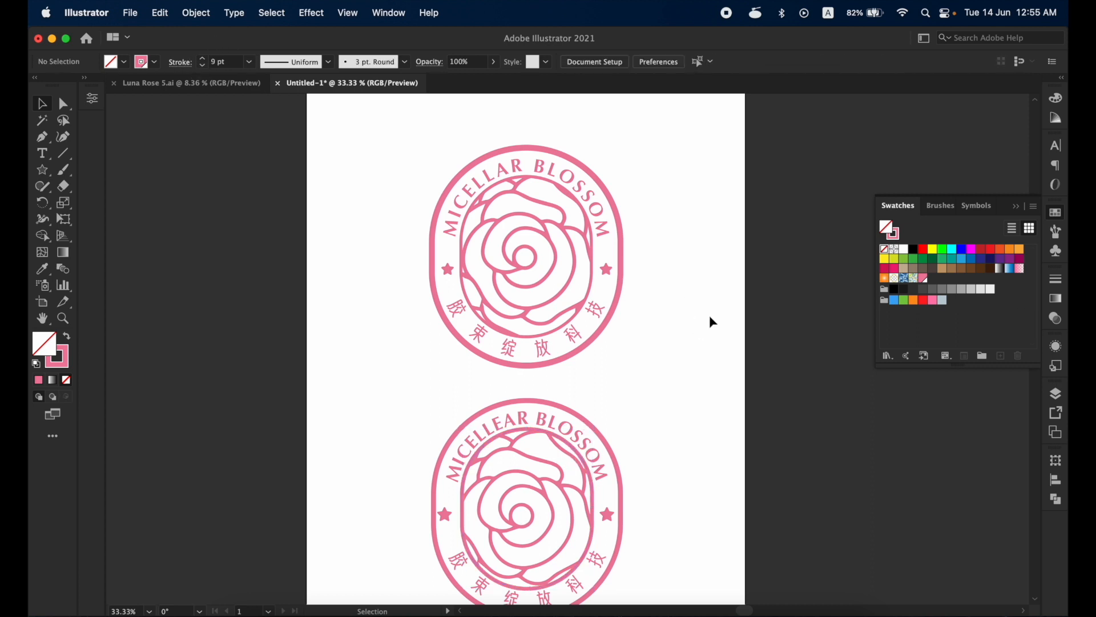
- Move both stars slightly inward so that each sits midway between the inner capsule and the outer border
{"action": "left_click_drag", "start_coordinate": [680, 454], "coordinate": [675, 389]}
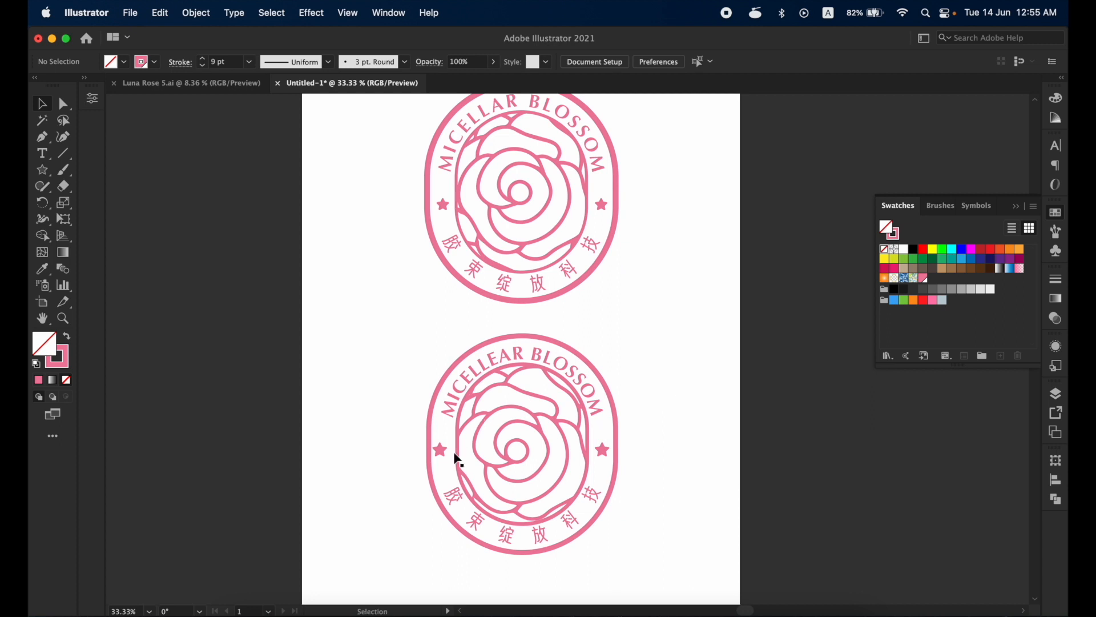
{"action": "left_click_drag", "start_coordinate": [442, 451], "coordinate": [450, 454]}
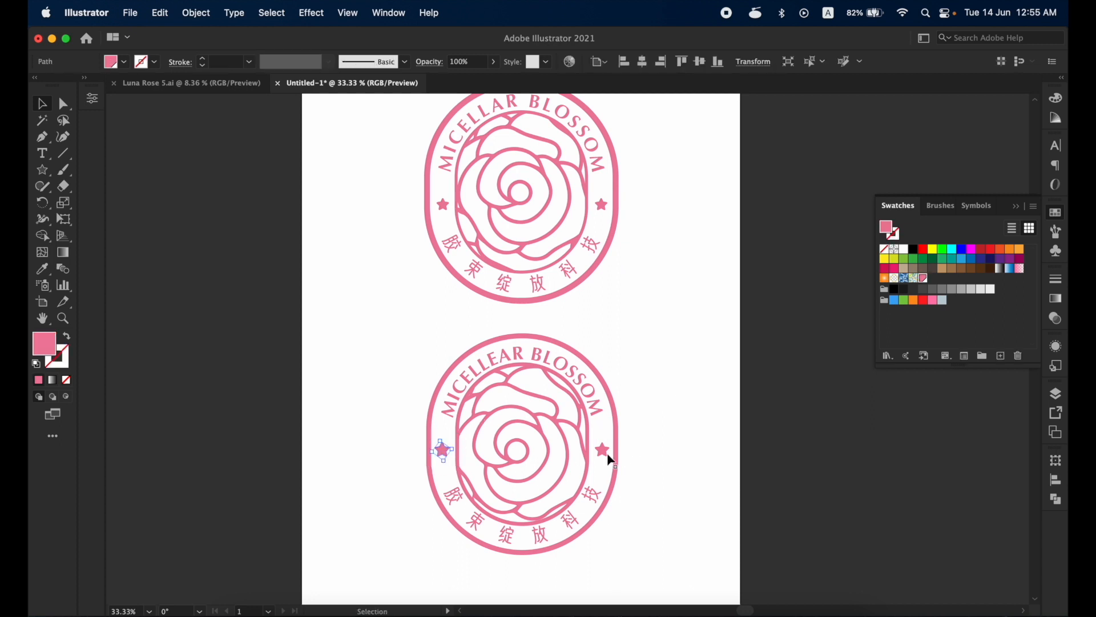
{"action": "left_click_drag", "start_coordinate": [608, 455], "coordinate": [605, 453]}
{"action": "left_click", "coordinate": [642, 410]}
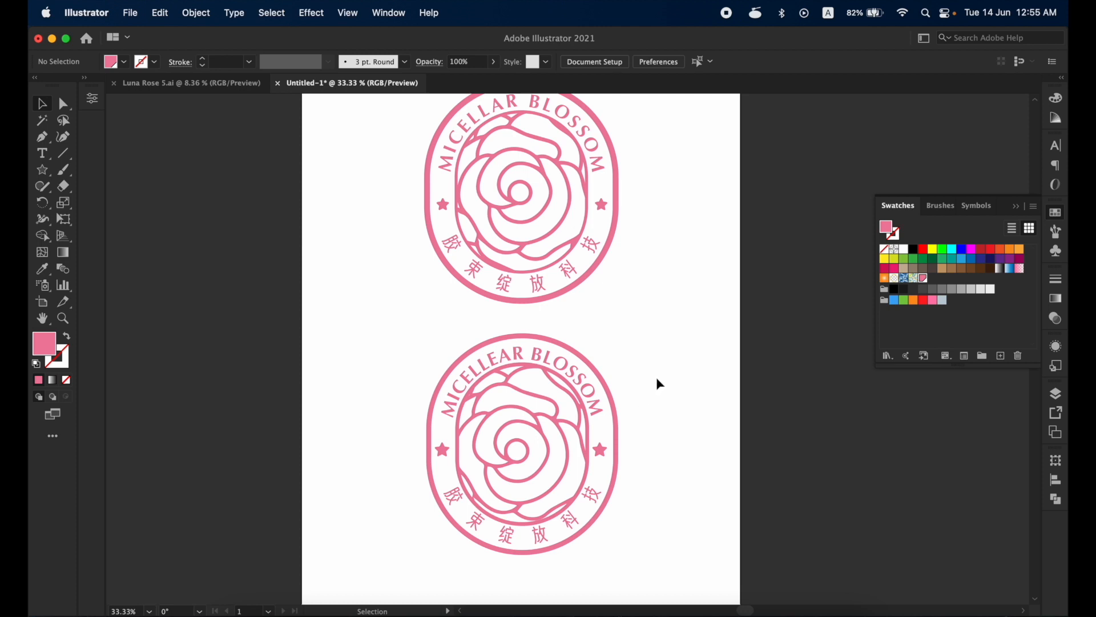
- Reduce the inner capsule outline's stroke weight to 8 pt and deselect it
{"action": "left_click", "coordinate": [502, 371]}
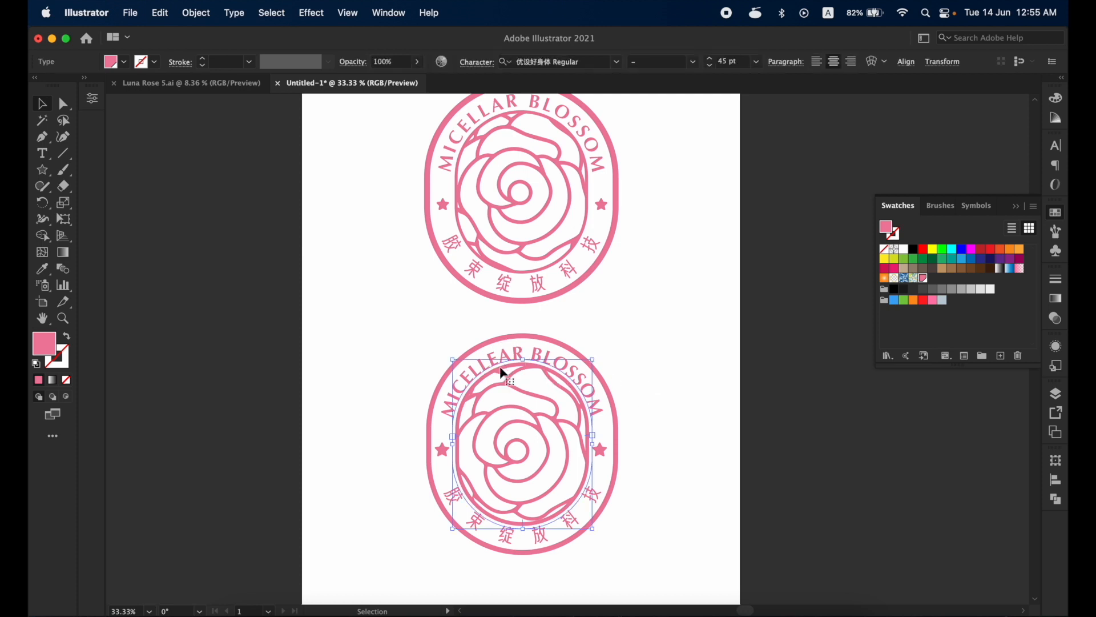
{"action": "left_click", "coordinate": [504, 370]}
{"action": "left_click", "coordinate": [202, 67]}
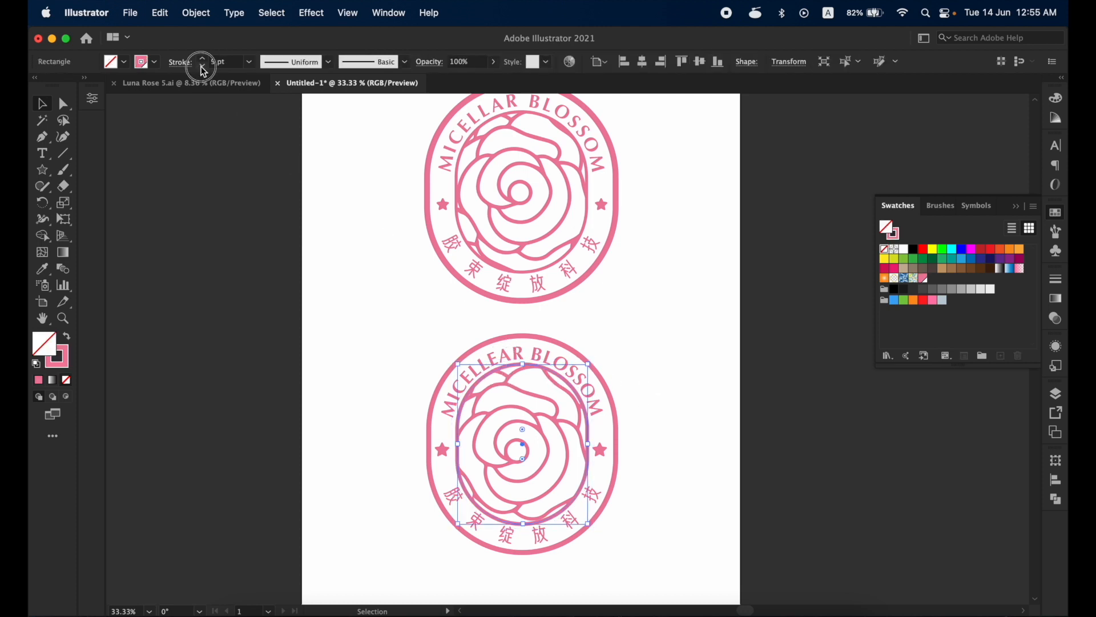
{"action": "left_click", "coordinate": [680, 333]}
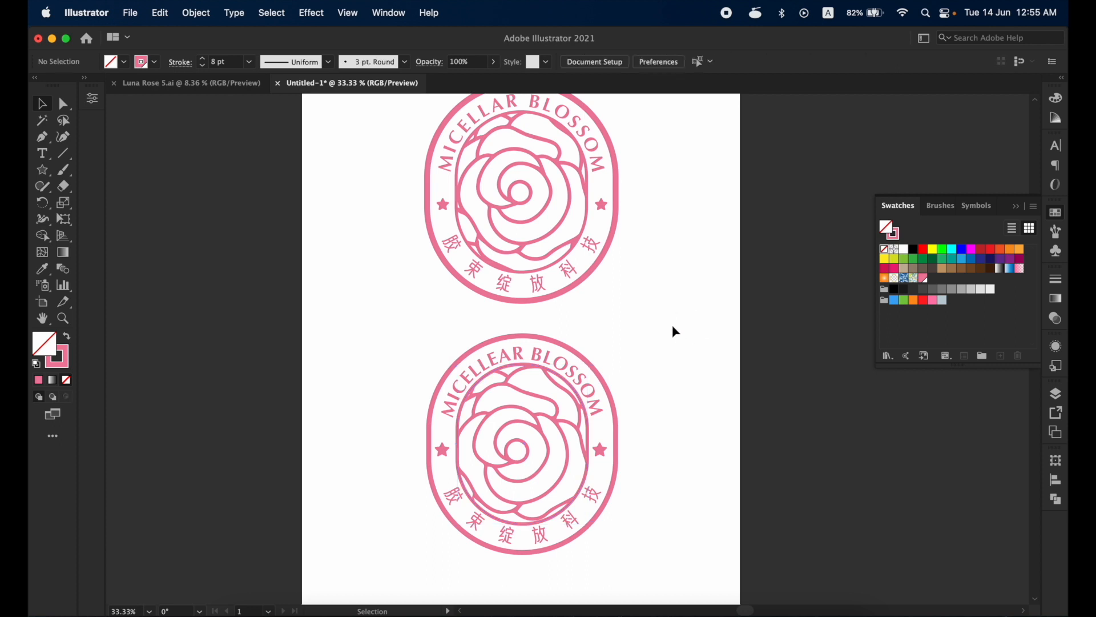
{"action": "key", "text": "space"}
{"action": "left_click_drag", "start_coordinate": [676, 331], "coordinate": [643, 375]}
{"action": "key", "text": "space"}
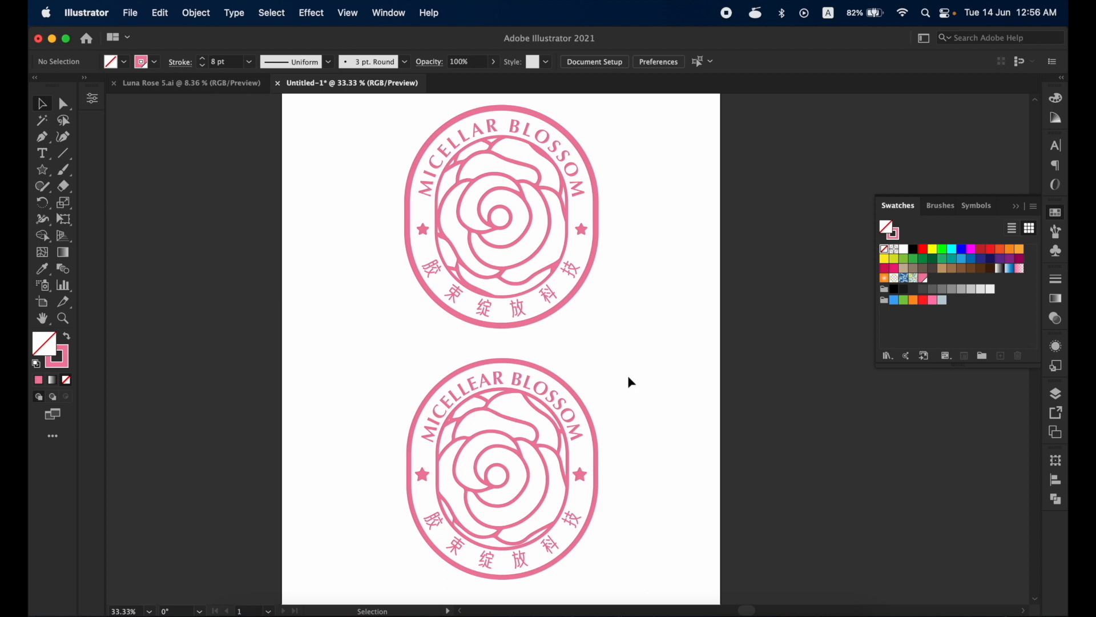
{"action": "key", "text": "space"}
{"action": "left_click_drag", "start_coordinate": [628, 375], "coordinate": [655, 378]}
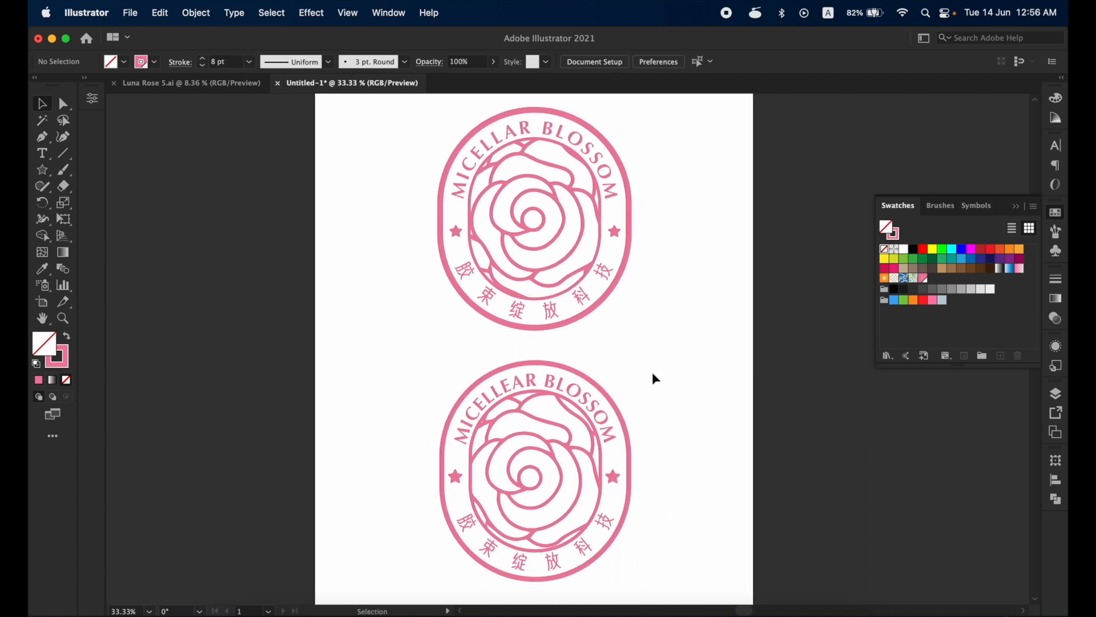